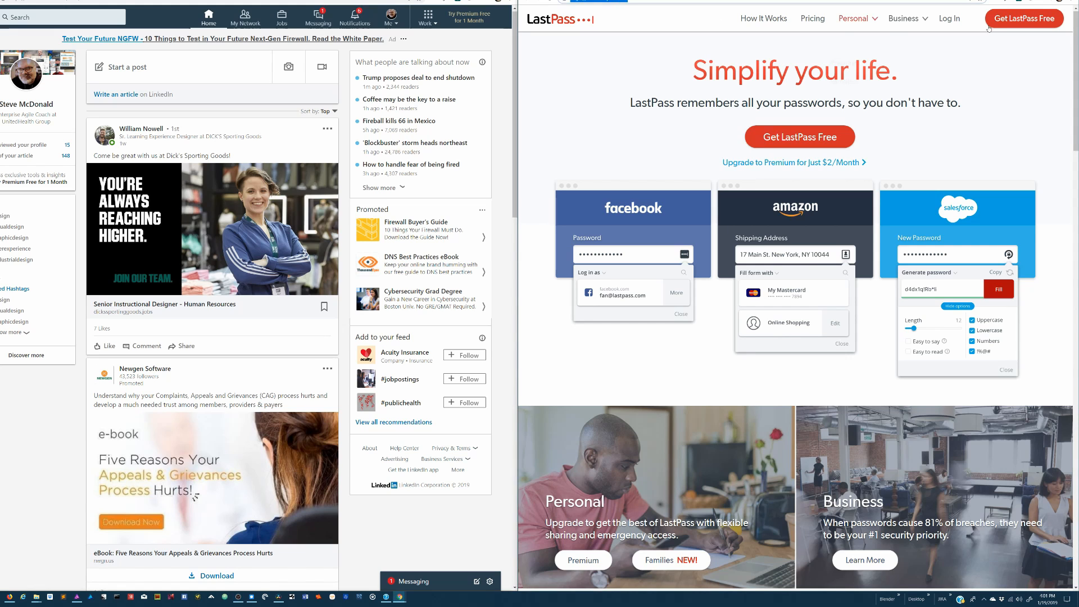
- Open the free LastPass sign-up form and fill in the account's e-mail address
click(1039, 20)
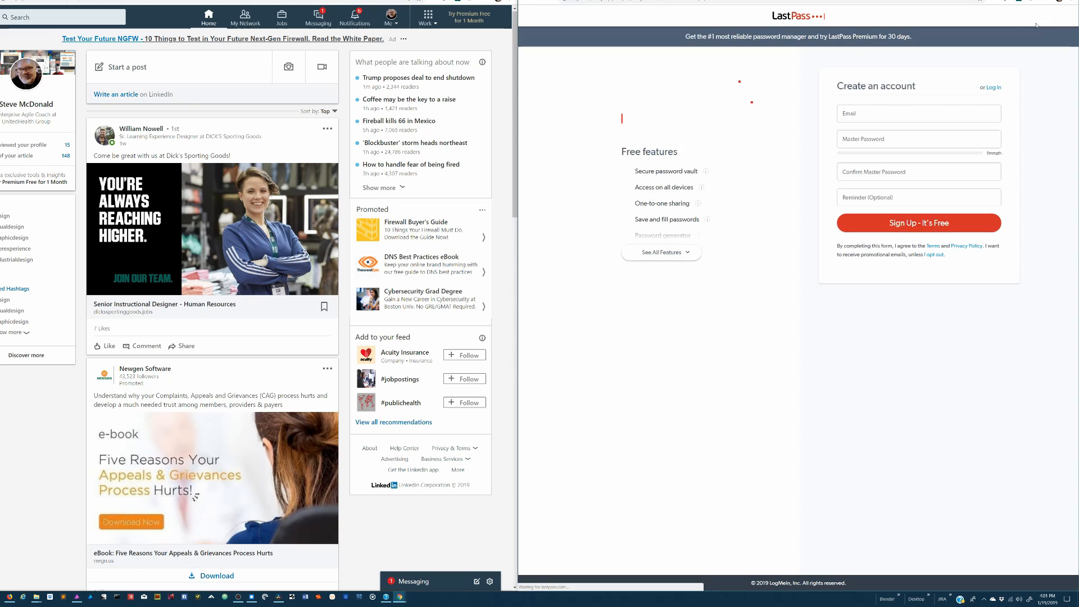
click(875, 114)
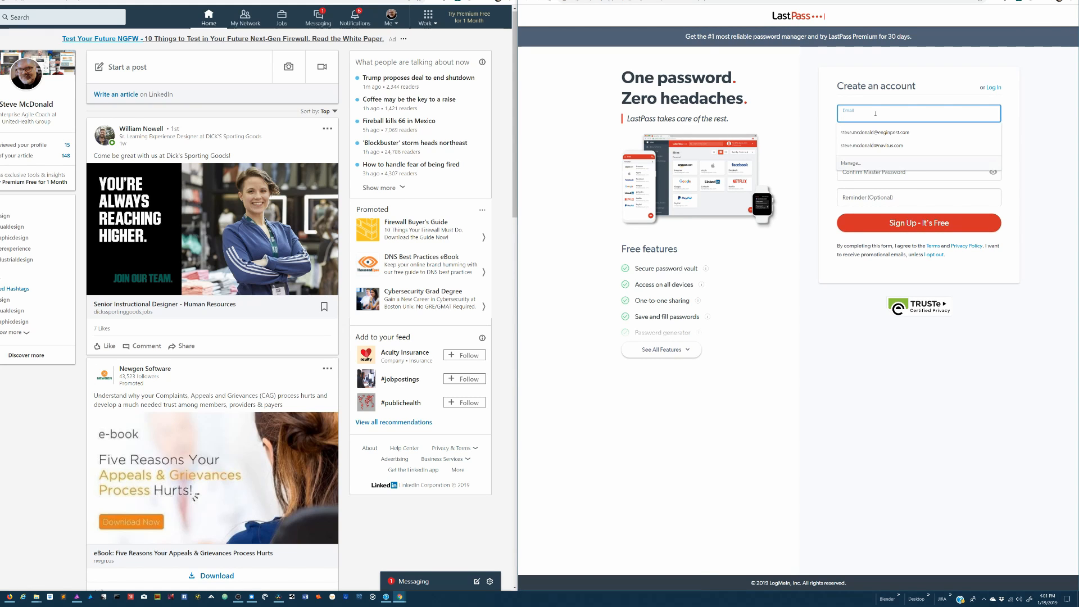
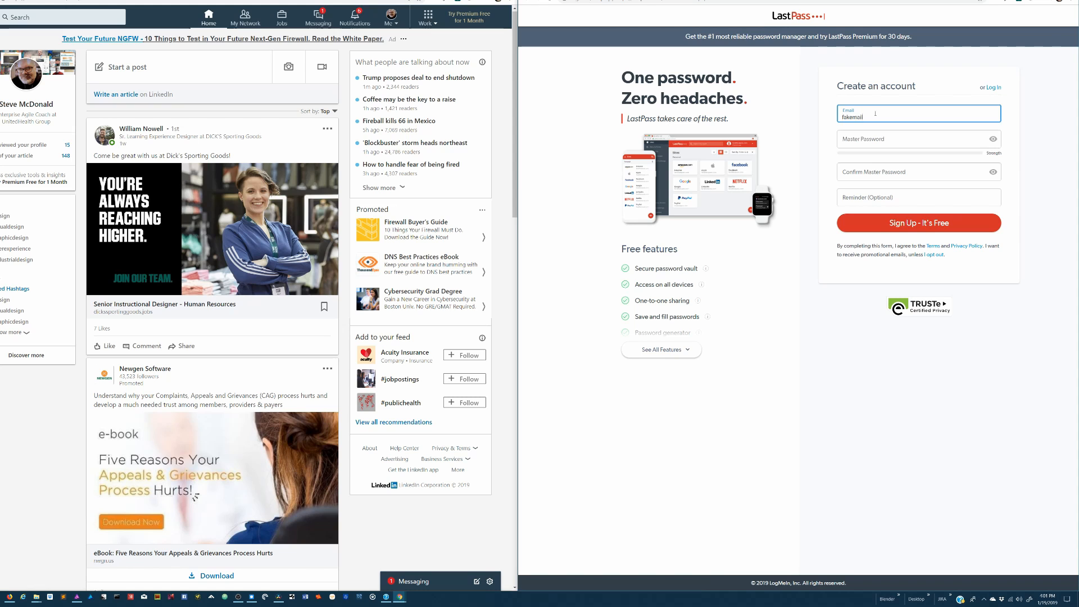
key(Tab)
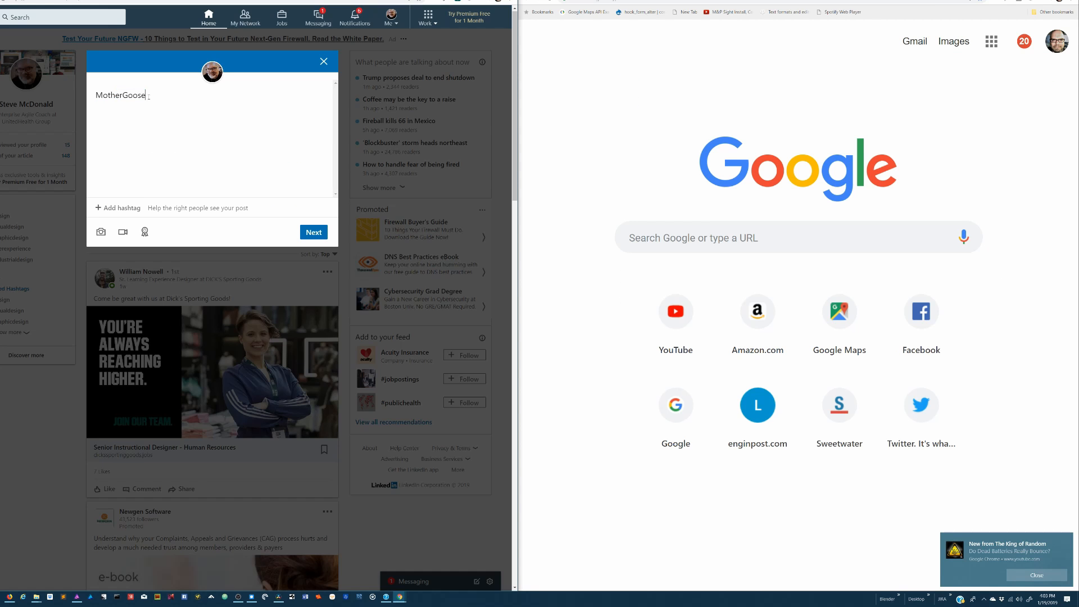
- Replace the sample password in the LinkedIn post draft with an all-lowercase version and clear it
drag(115, 95, 85, 99)
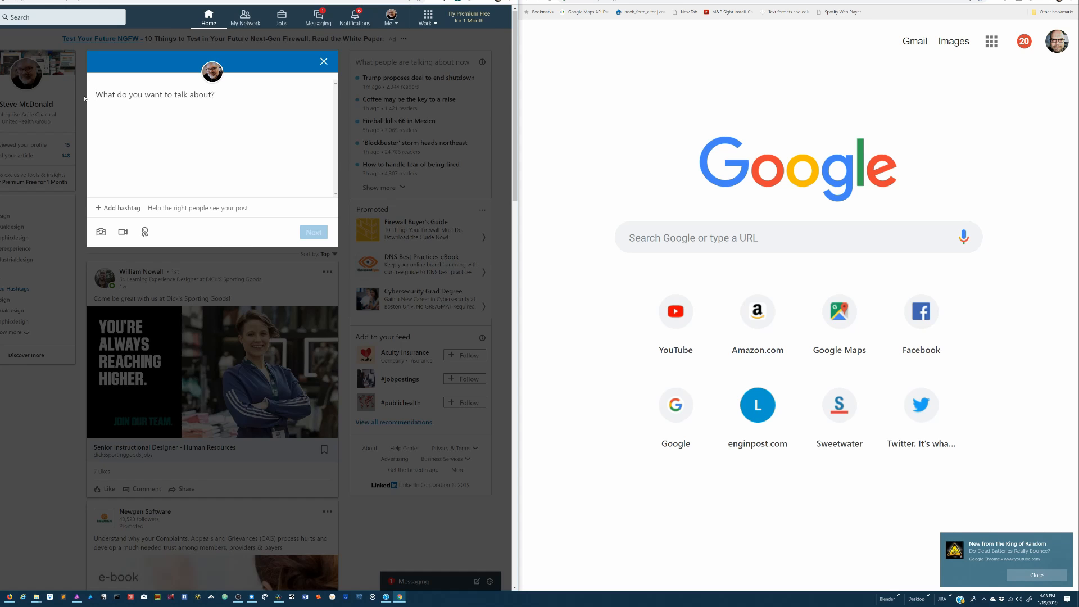
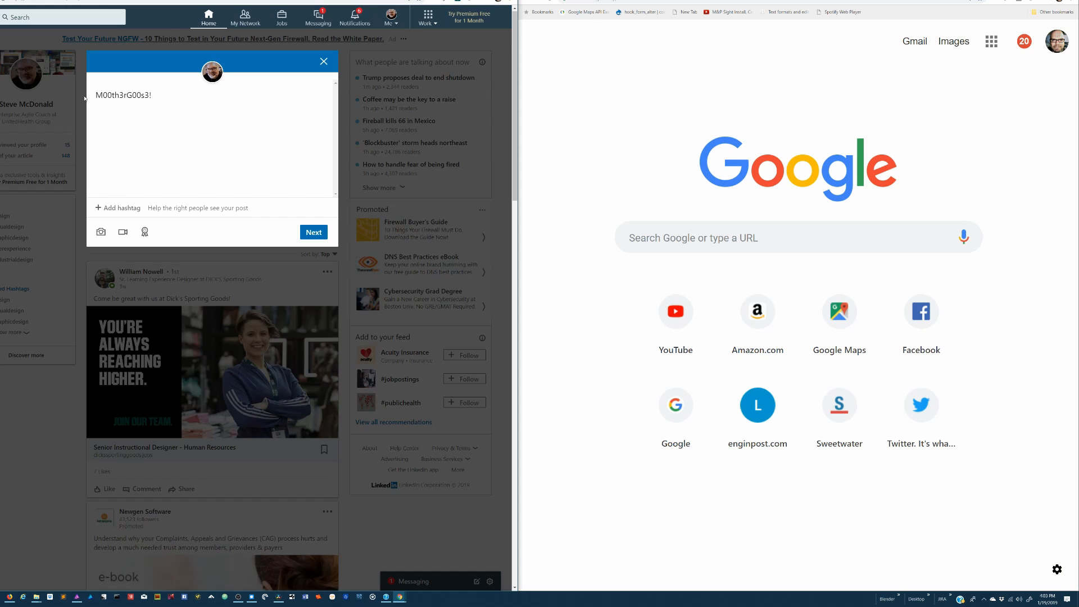
- Extend the drafted sample password with a short digit-substituted phrase in front and special characters at the end
key(shift+Right)
key(shift+Right)
key(Left)
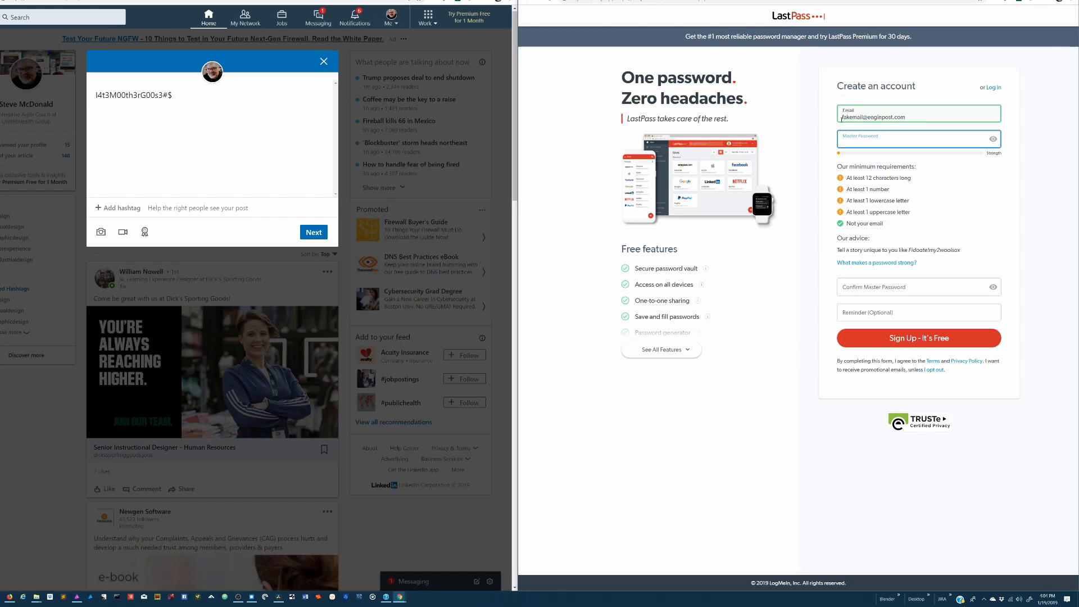
- Start entering the drafted password in the Master Password field of the LastPass sign-up form
click(875, 144)
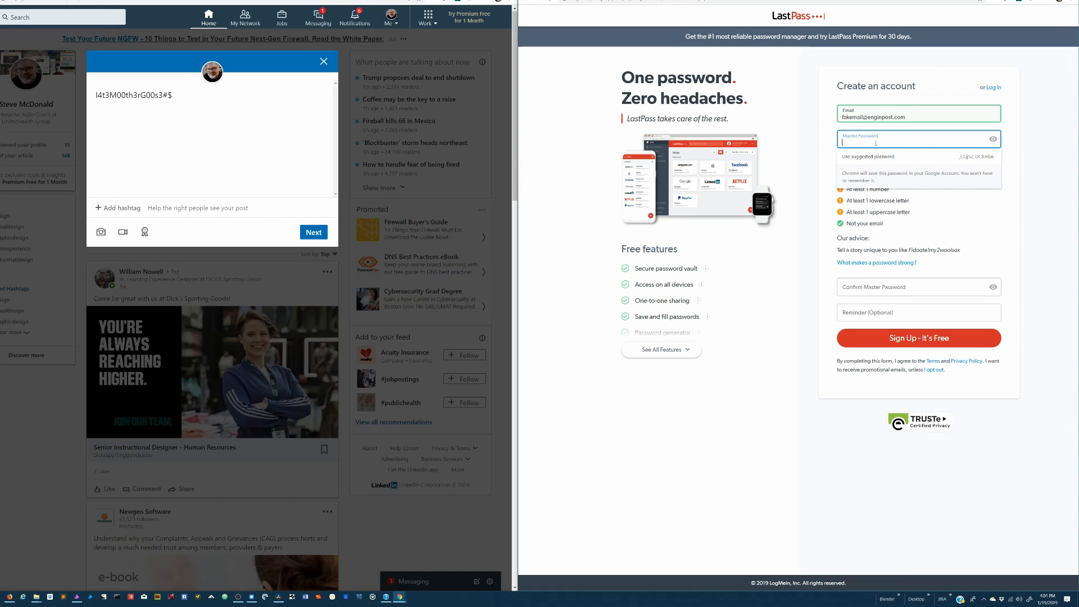
text(I4)
- Replace the LinkedIn post draft with a lowercase password phrase that uses underscores between words, digit substitutions and an ending symbol
drag(175, 94, 86, 96)
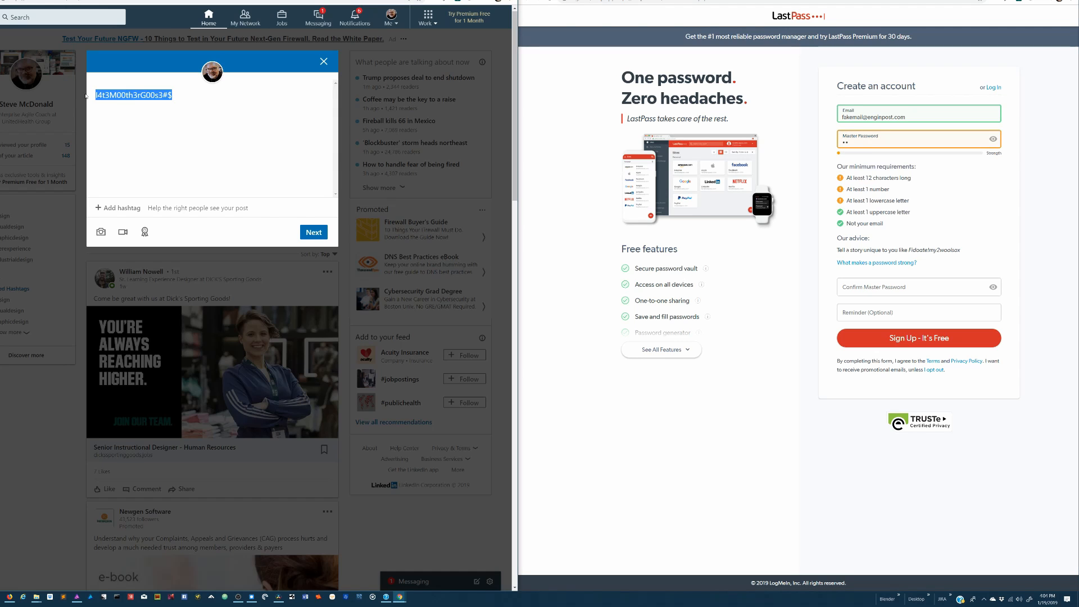
key(BackSpace)
key(BackSpace)
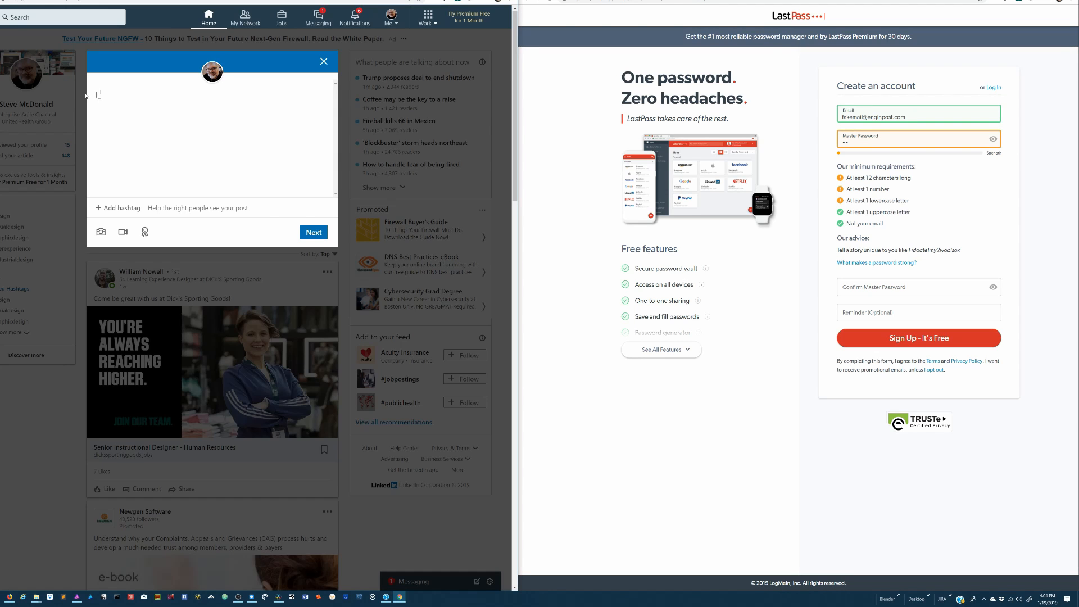
key(BackSpace)
key(BackSpace)
key(BackSpace)
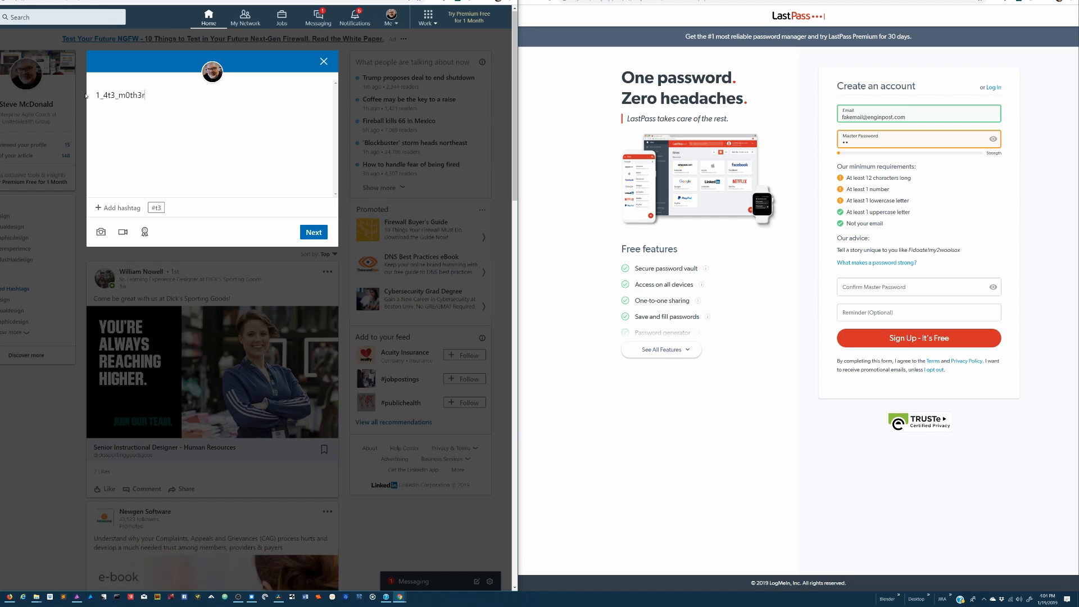
- Copy the drafted password from the LinkedIn post into the LastPass Master Password field, replacing its contents
key(shift+Left)
key(shift+Left)
key(shift+Left)
key(shift+Left)
key(shift+Left)
key(shift+Left)
key(shift+Left)
key(shift+Left)
key(shift+Left)
key(shift+Left)
key(shift+Left)
key(shift+Left)
key(shift+Left)
key(shift+Left)
key(shift+Left)
key(shift+Left)
key(shift+Left)
key(shift+Left)
key(shift+Left)
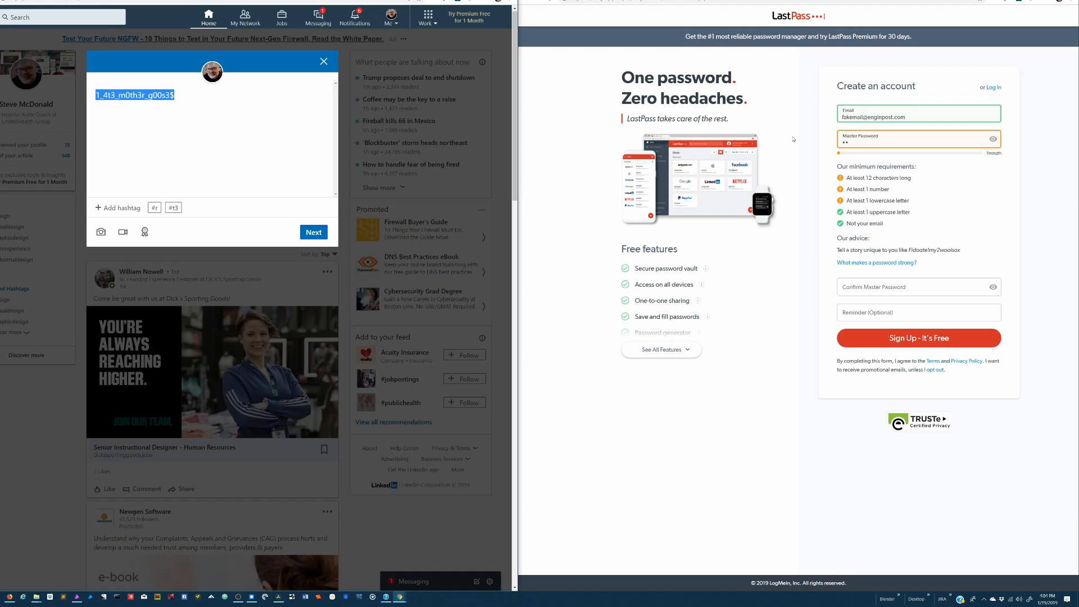
click(859, 143)
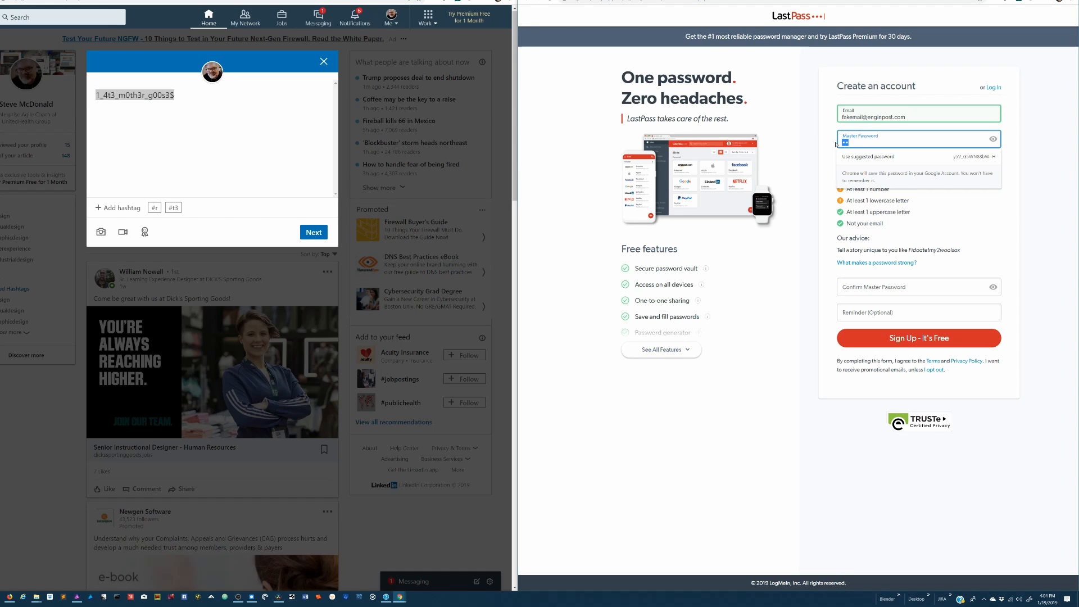
key(ctrl+v)
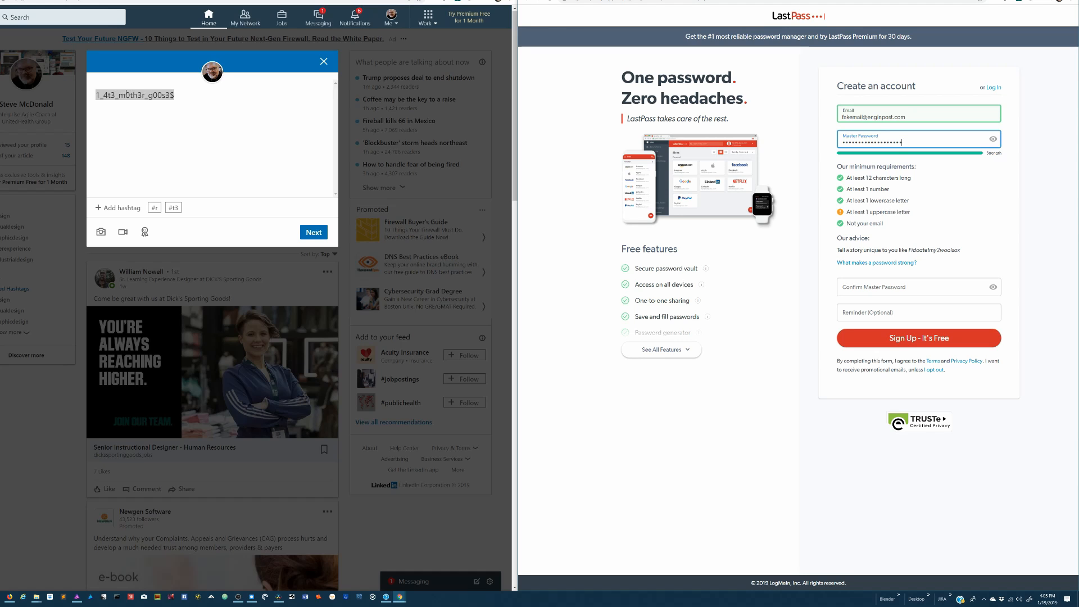
- Capitalize the letter M in the password drafted in the LinkedIn post
click(149, 116)
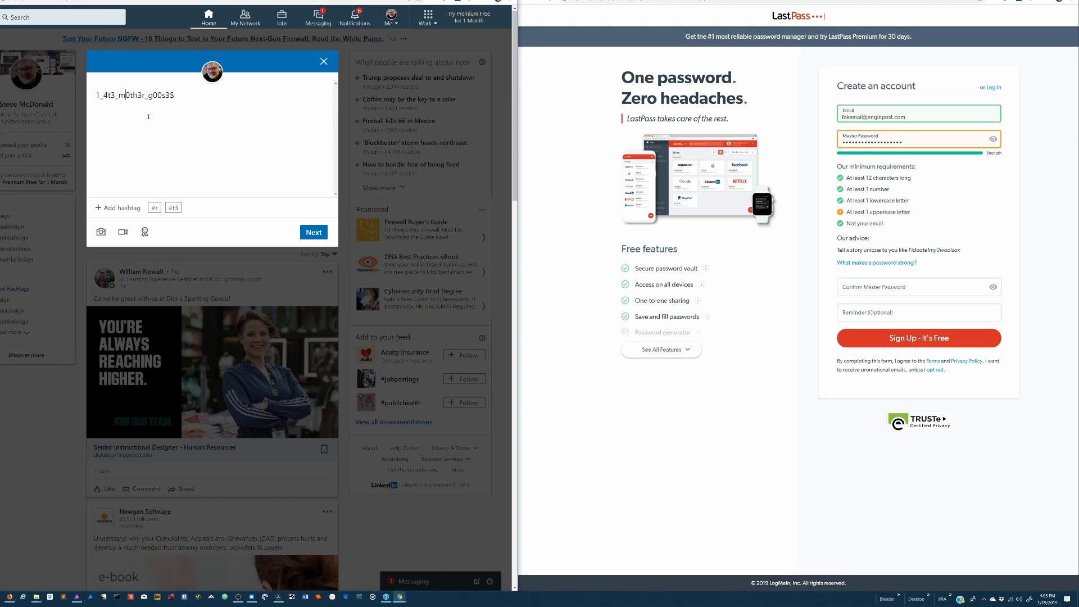
key(BackSpace)
text(M)
- Replace the LastPass Master Password entry with a copy of the corrected draft password
drag(176, 96, 95, 96)
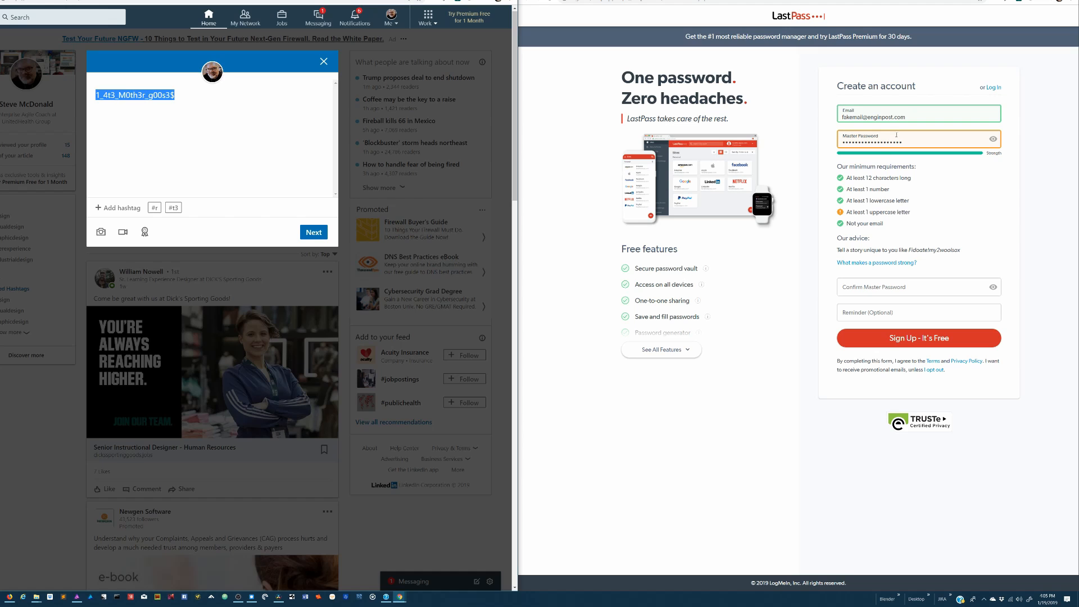
drag(905, 141, 829, 146)
key(ctrl+v)
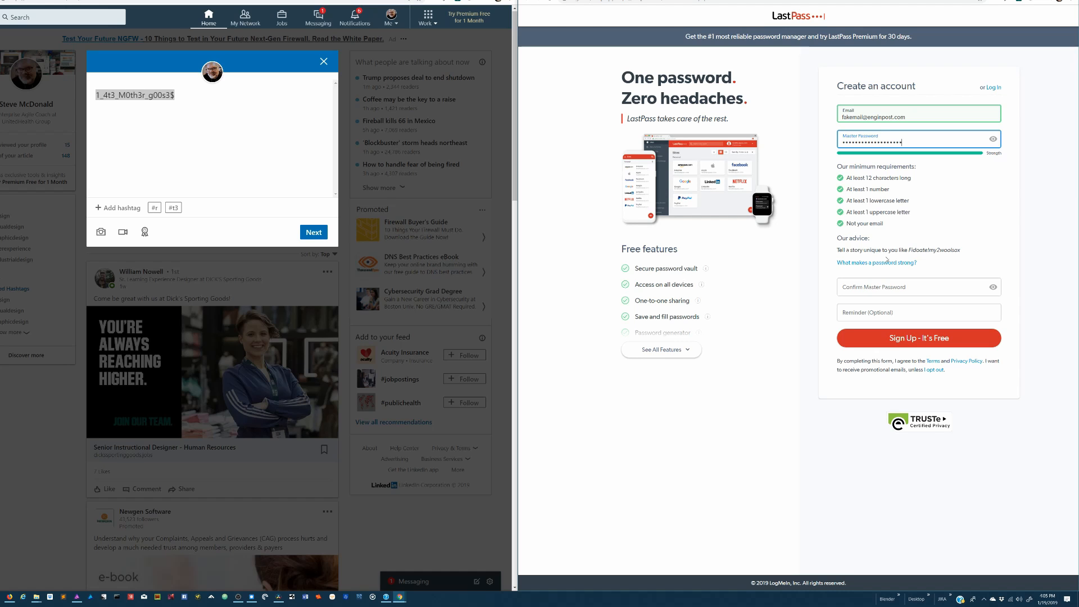
- Paste the same password once into the Confirm Master Password field, replacing any duplicated entry
click(890, 287)
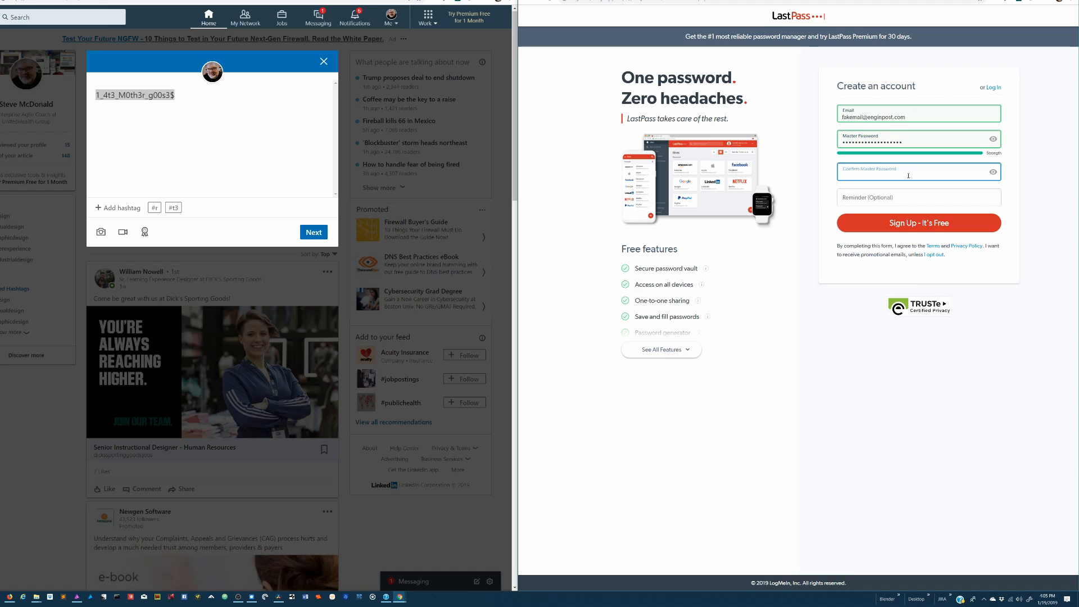
key(ctrl+v)
key(ctrl+v)
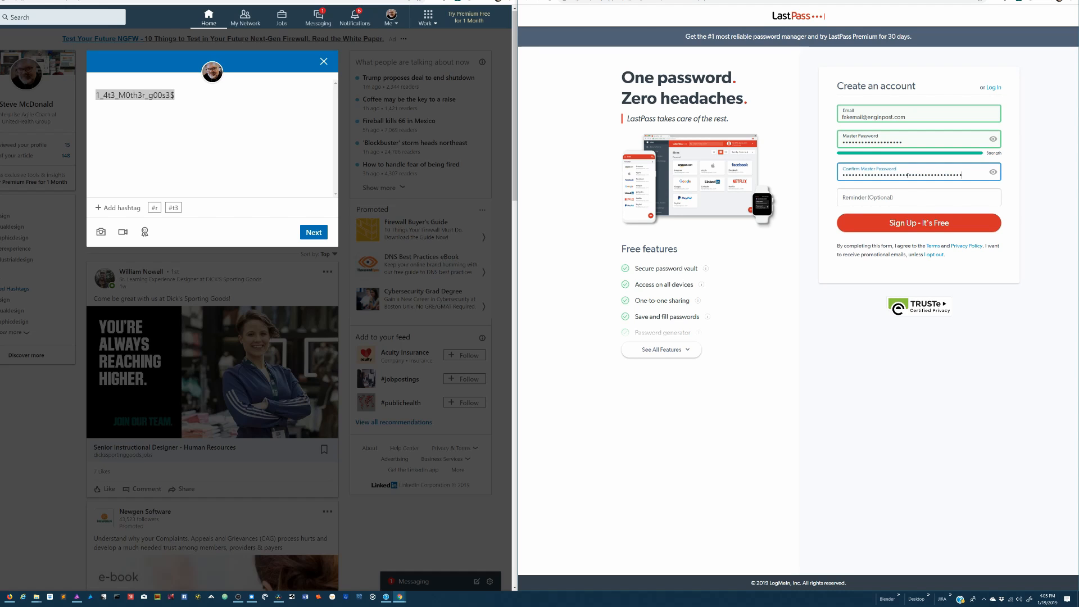
key(ctrl+a)
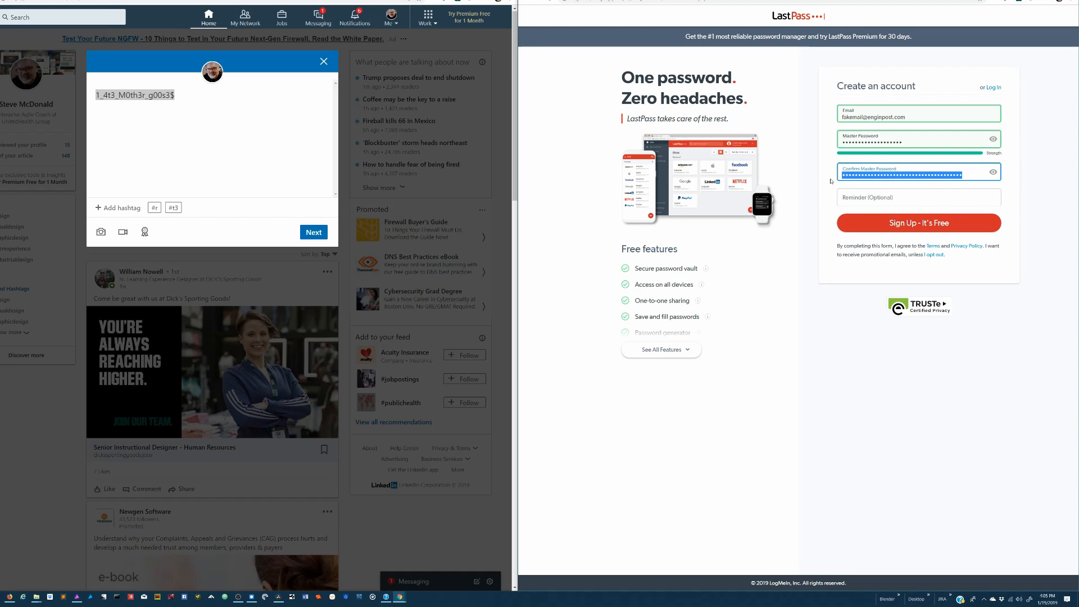
key(ctrl+v)
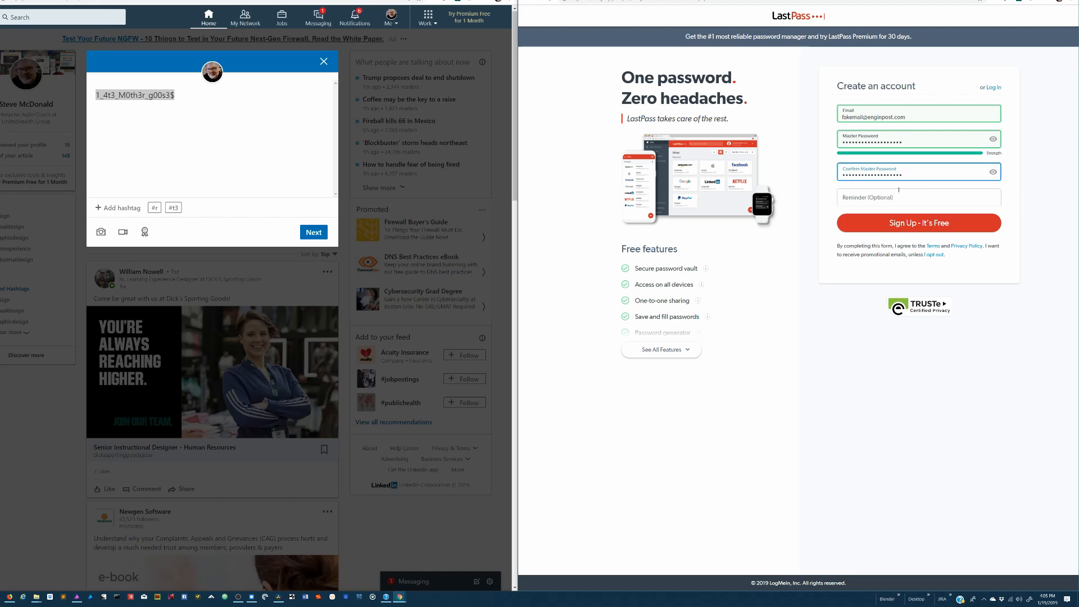
click(1017, 192)
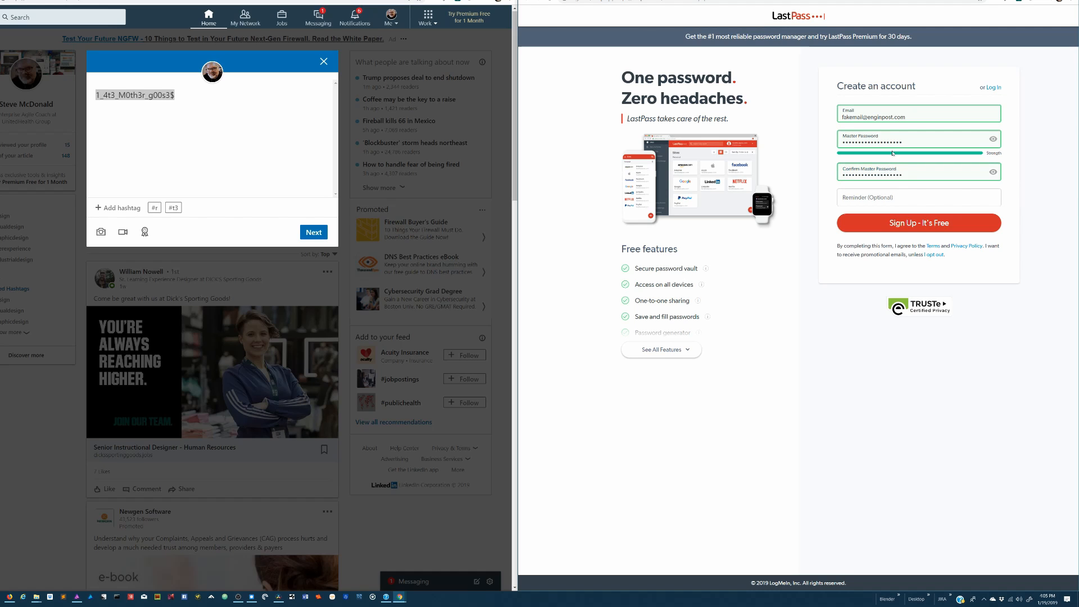
- Enter a fairy-tale hint as the optional password reminder and submit the LastPass sign-up form
click(901, 200)
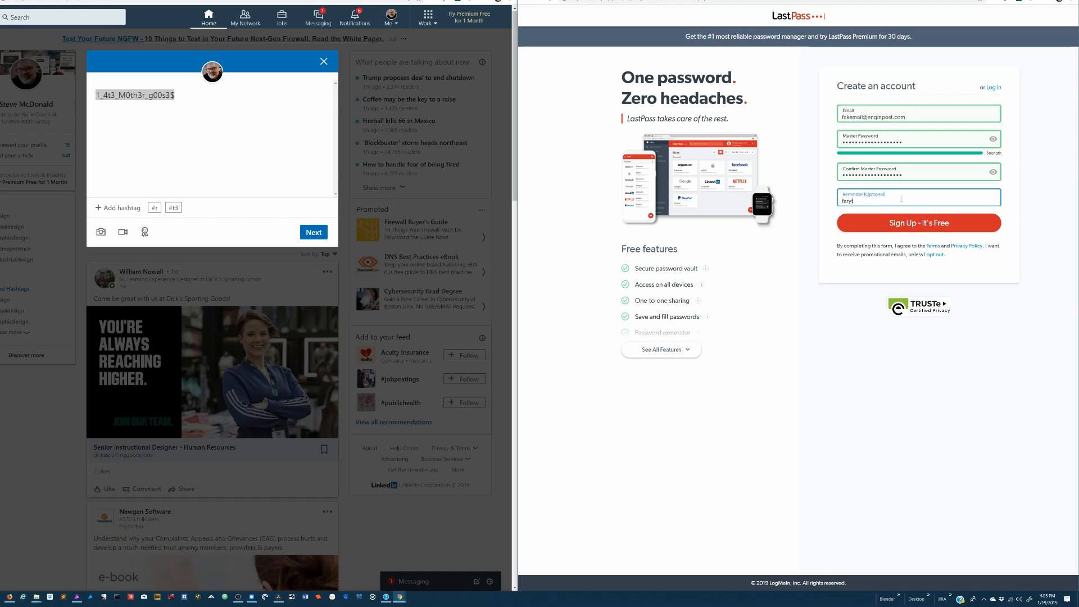
text(ails are tasy)
click(919, 224)
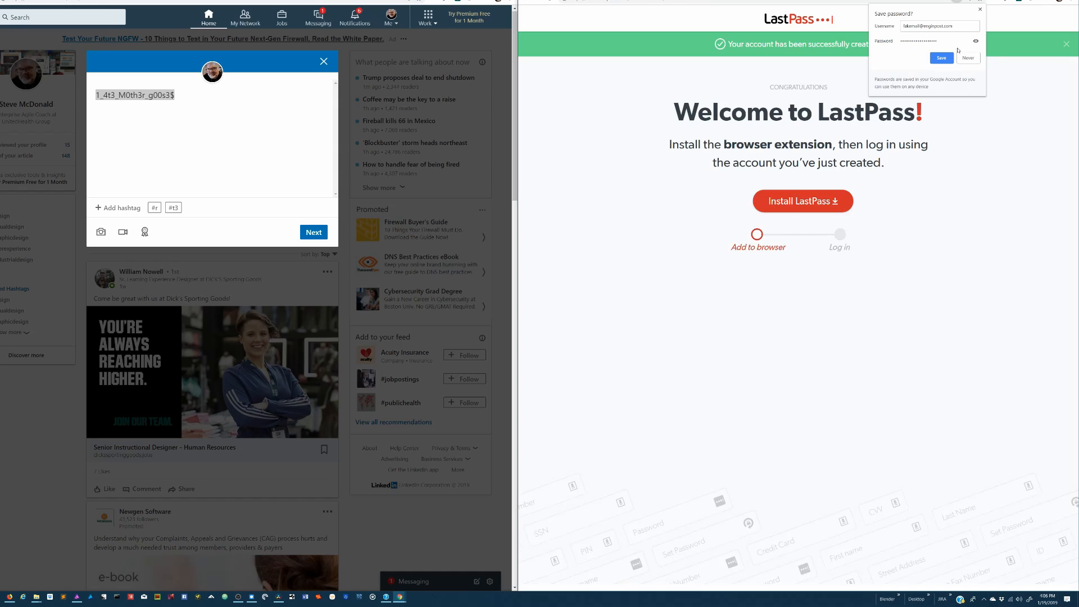
- Decline saving the password in Chrome and install the LastPass: Free Password Manager extension from the Chrome Web Store
click(968, 58)
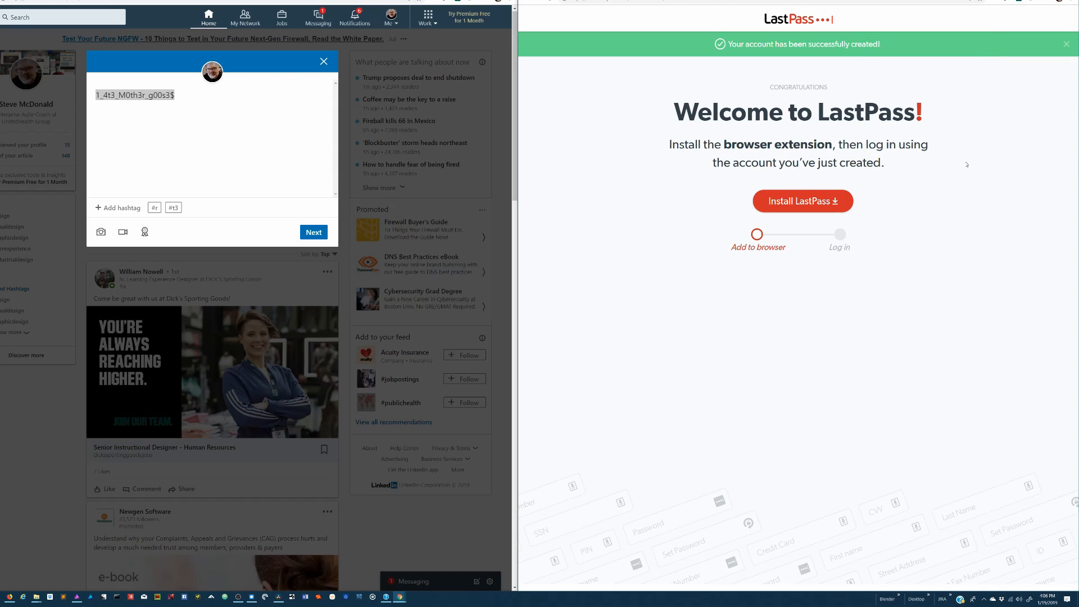
click(834, 204)
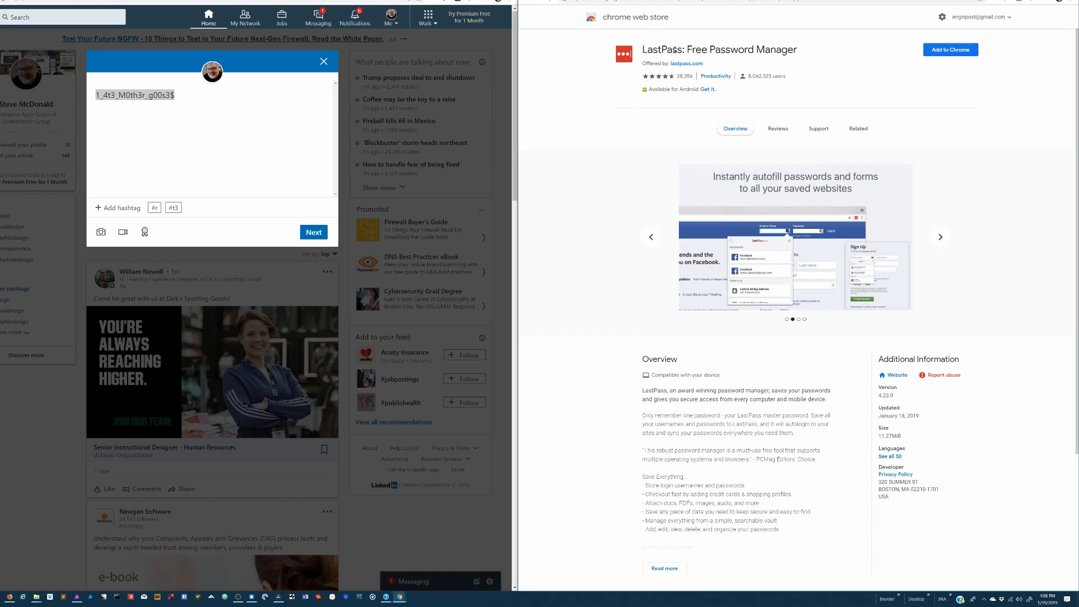
click(959, 55)
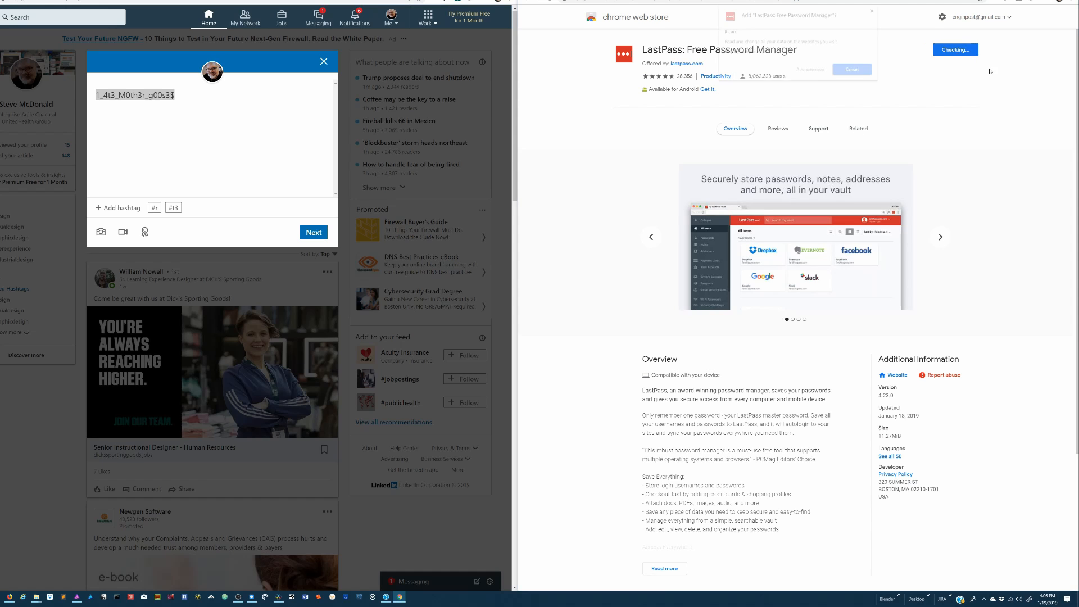
click(806, 70)
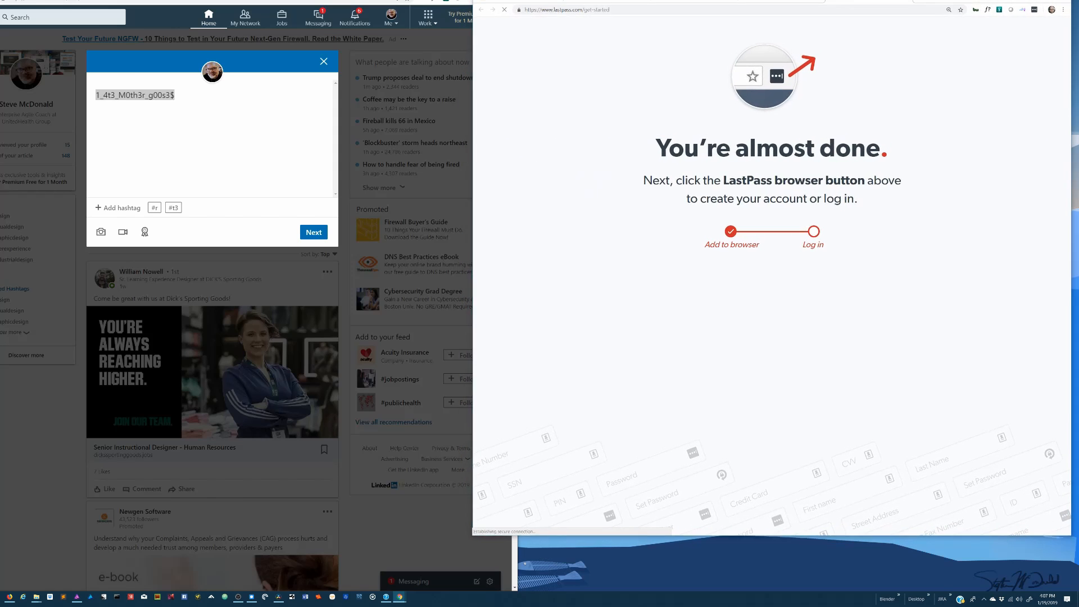
- Reposition and resize the LastPass and LinkedIn browser windows to sit side by side with their tabs and toolbars visible
drag(1000, 0, 1001, 11)
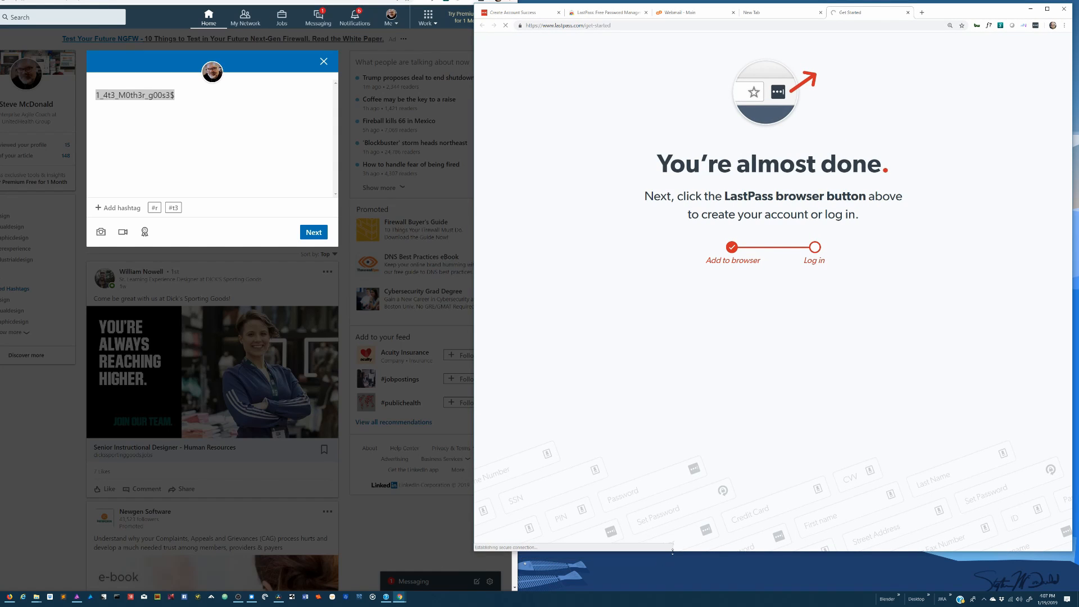
drag(672, 551, 673, 587)
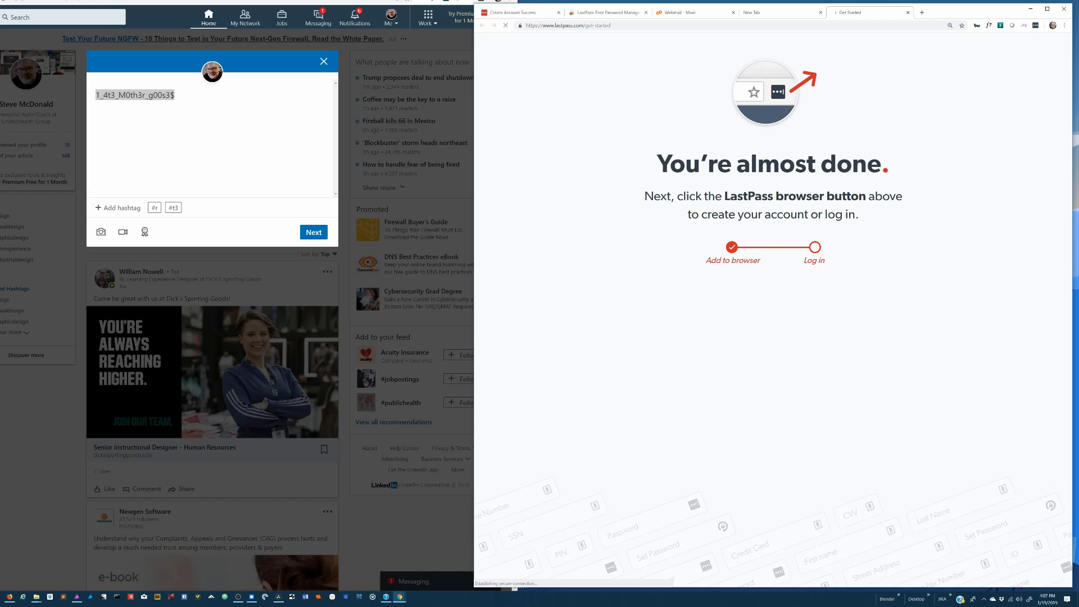
mouse_move(338, 1)
mouse_down()
mouse_move(366, 31)
mouse_move(343, 6)
mouse_up()
drag(432, 0, 471, 12)
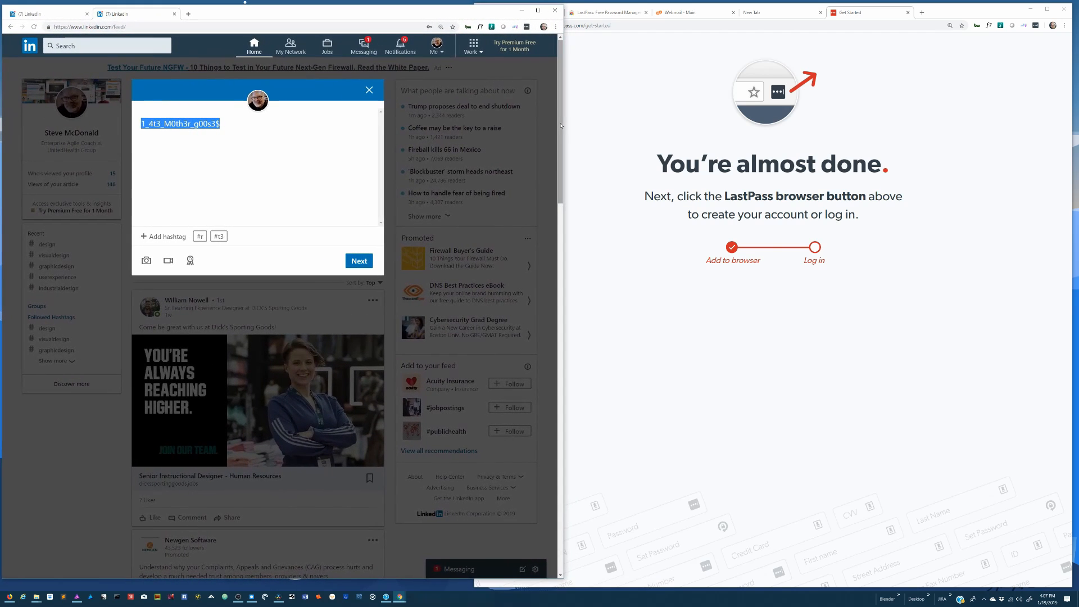
drag(564, 125, 474, 120)
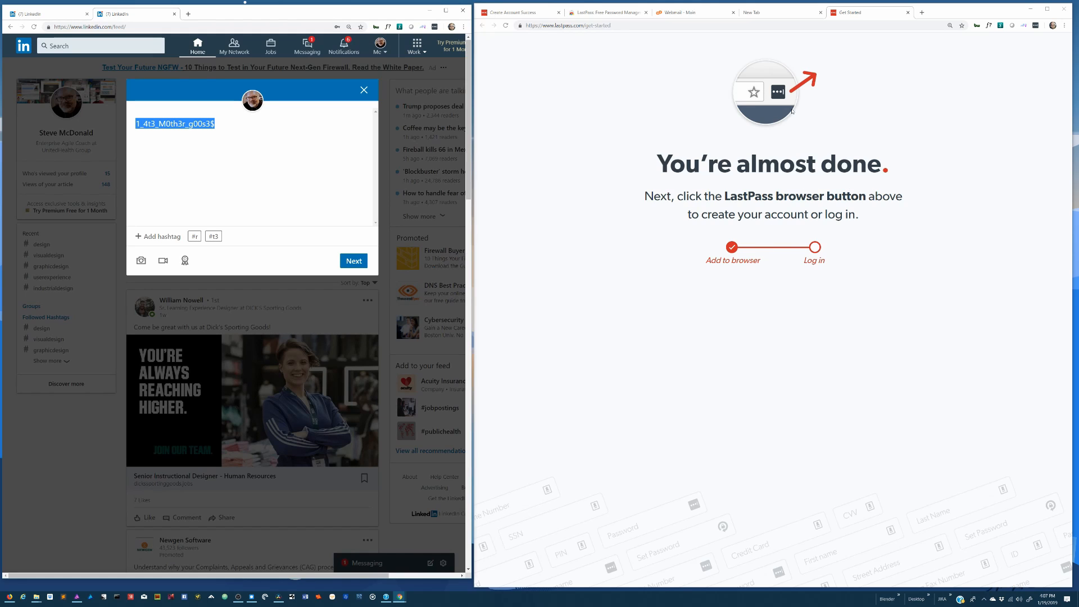
- Open the LastPass extension's login form and enter the account's e-mail address
click(1036, 26)
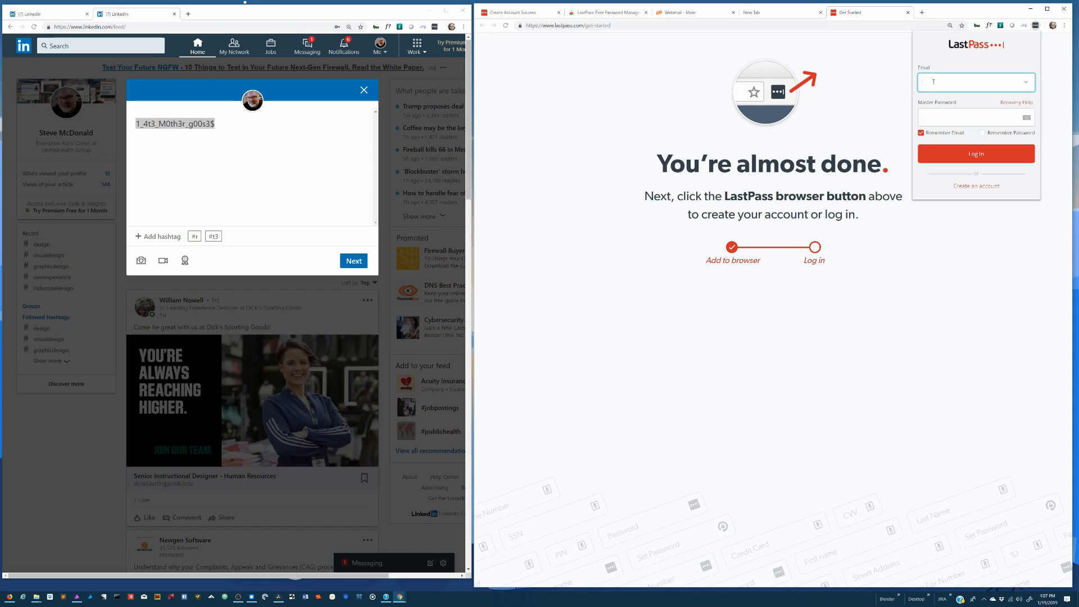
key(Tab)
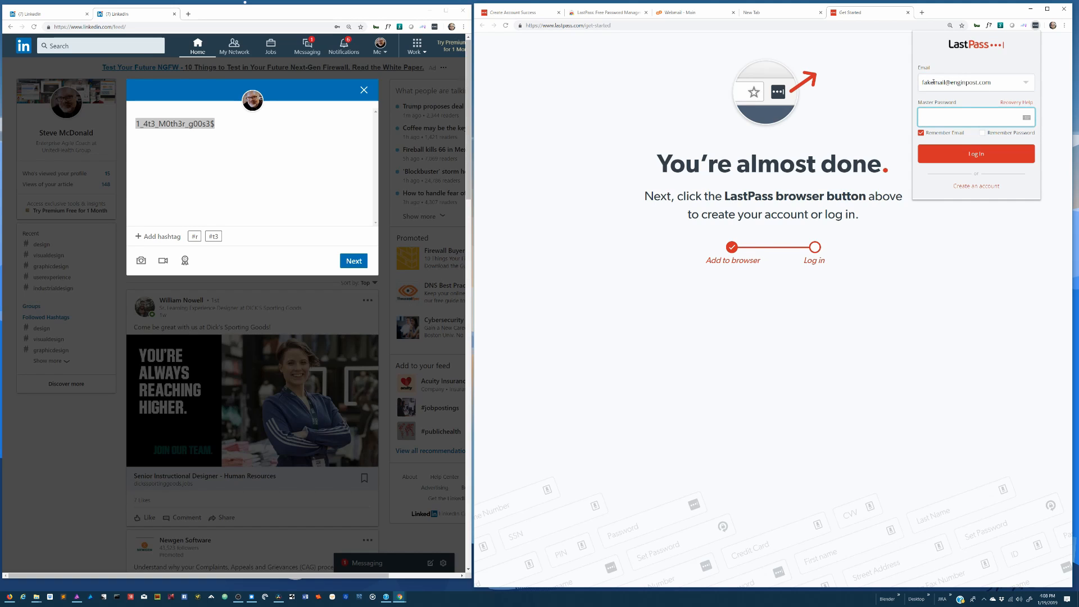
- Copy the master password from the LinkedIn draft post and paste it into the extension's Master Password field
drag(216, 124, 134, 128)
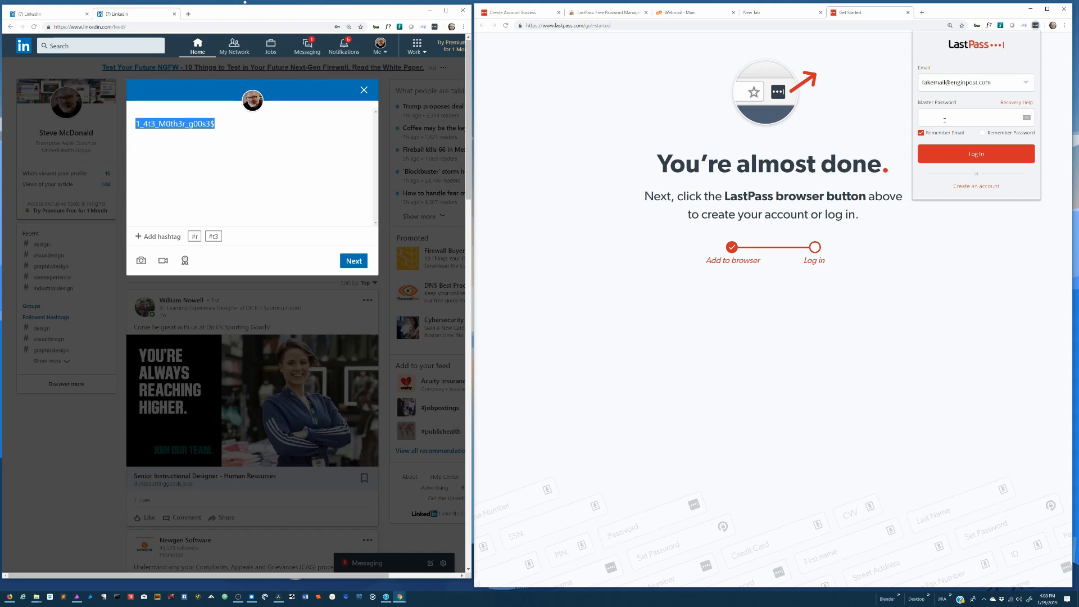
click(944, 118)
key(ctrl+v)
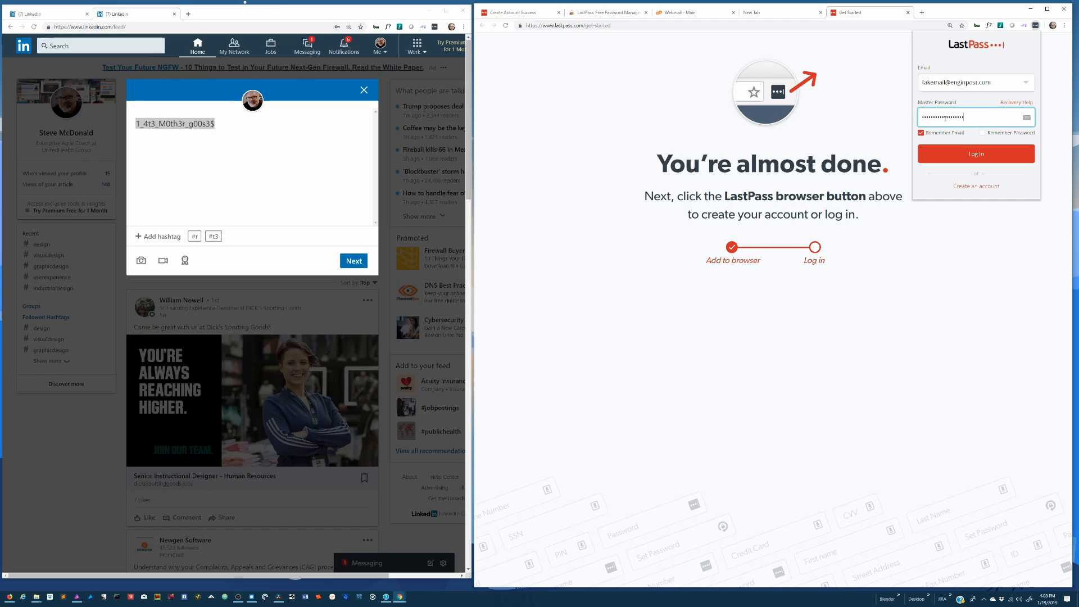
- Enable Remember Password, accept its security warning, and log in to LastPass
click(996, 135)
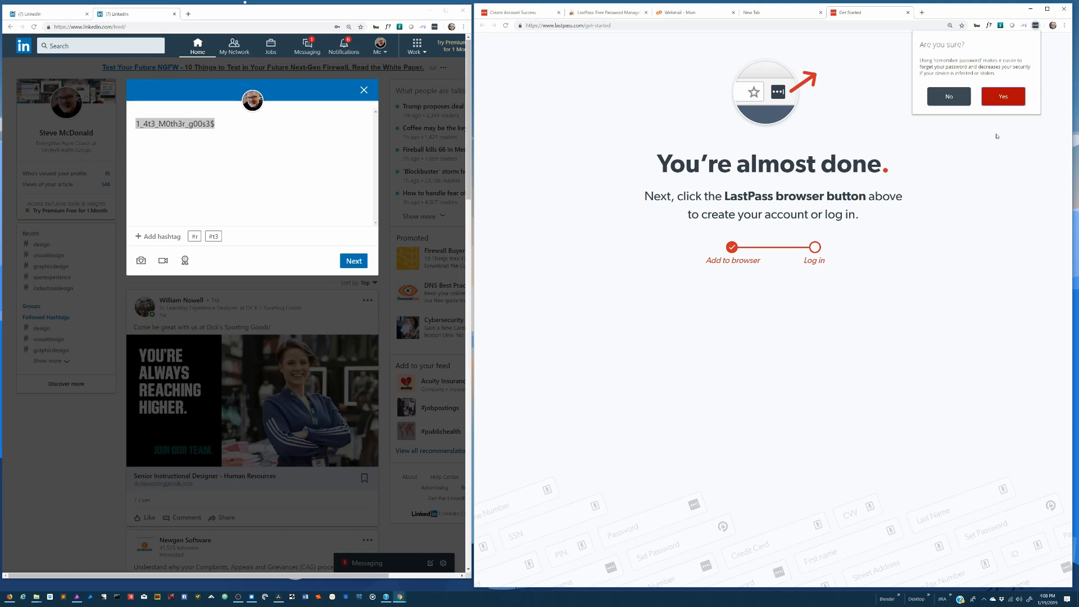
click(1004, 96)
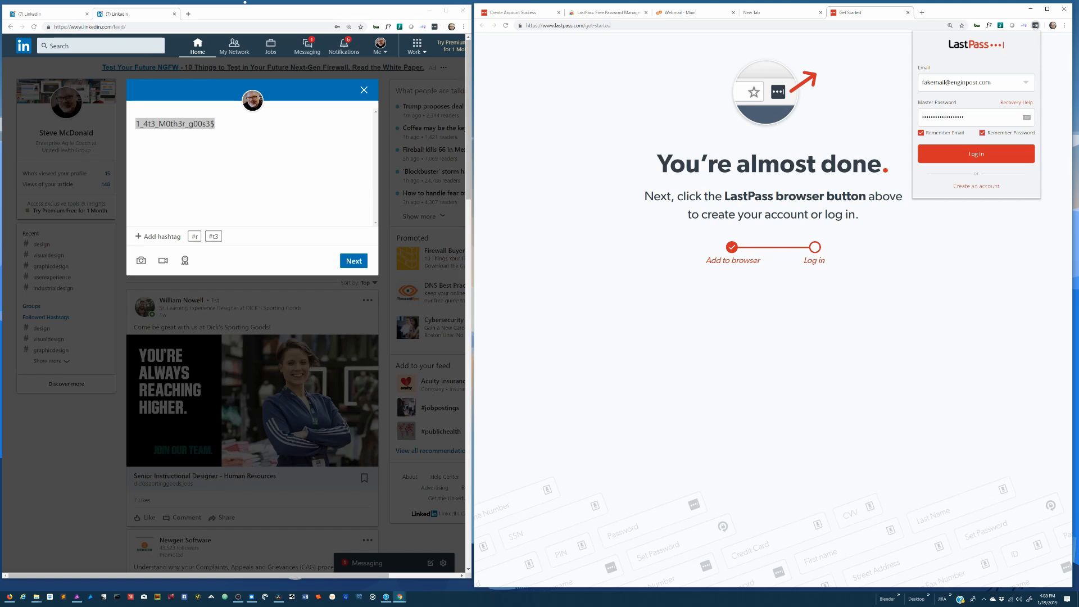
click(990, 155)
click(987, 158)
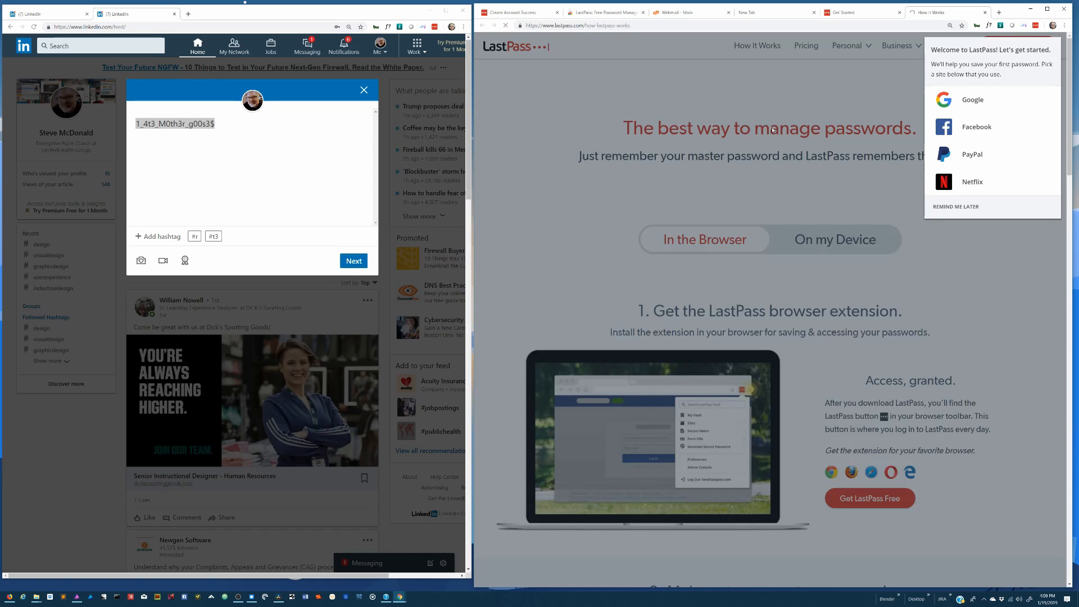
- Dismiss the LastPass welcome prompts and close the leftover LastPass and Chrome Web Store tabs, keeping Webmail and the new tab
click(991, 182)
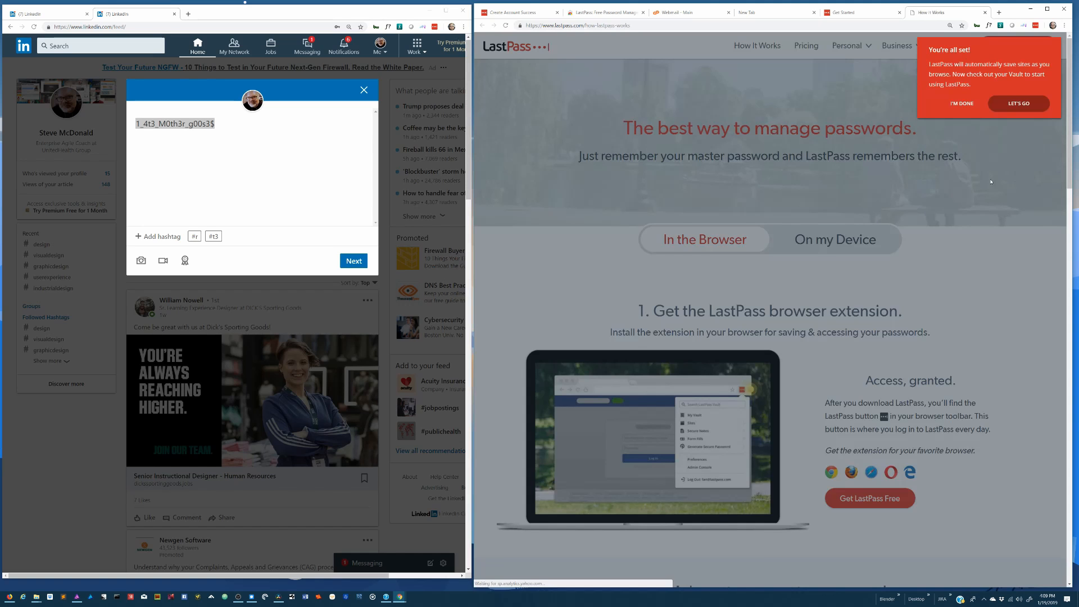
click(961, 104)
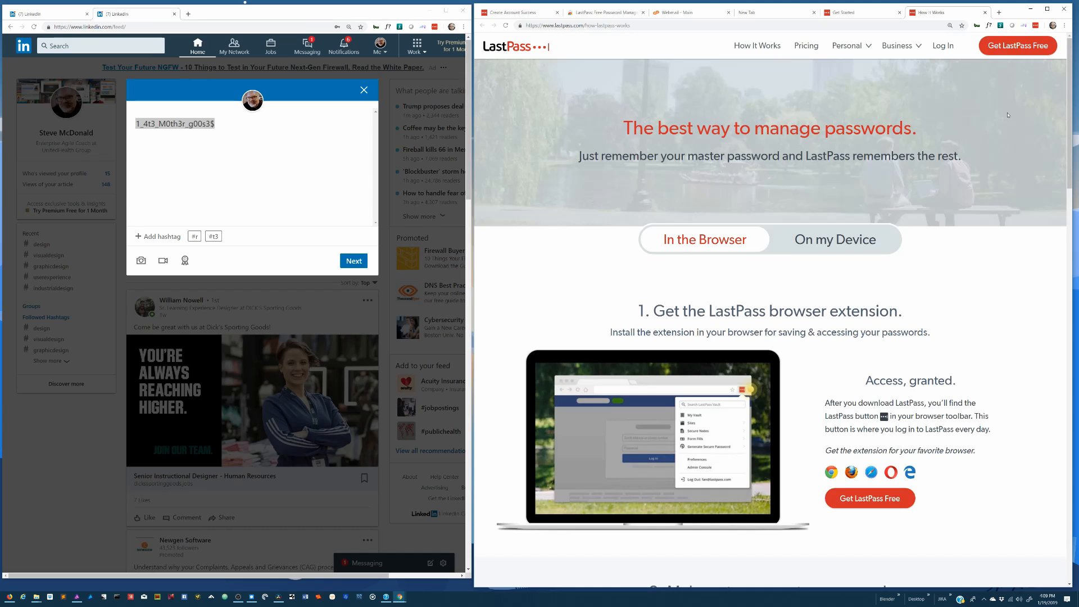
click(940, 48)
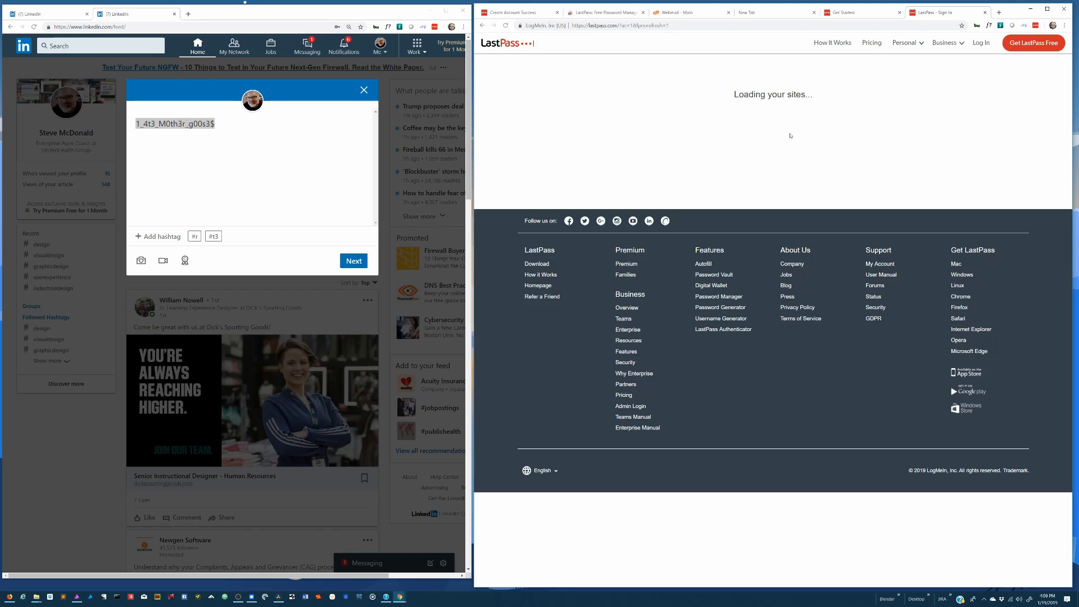
click(984, 13)
click(908, 12)
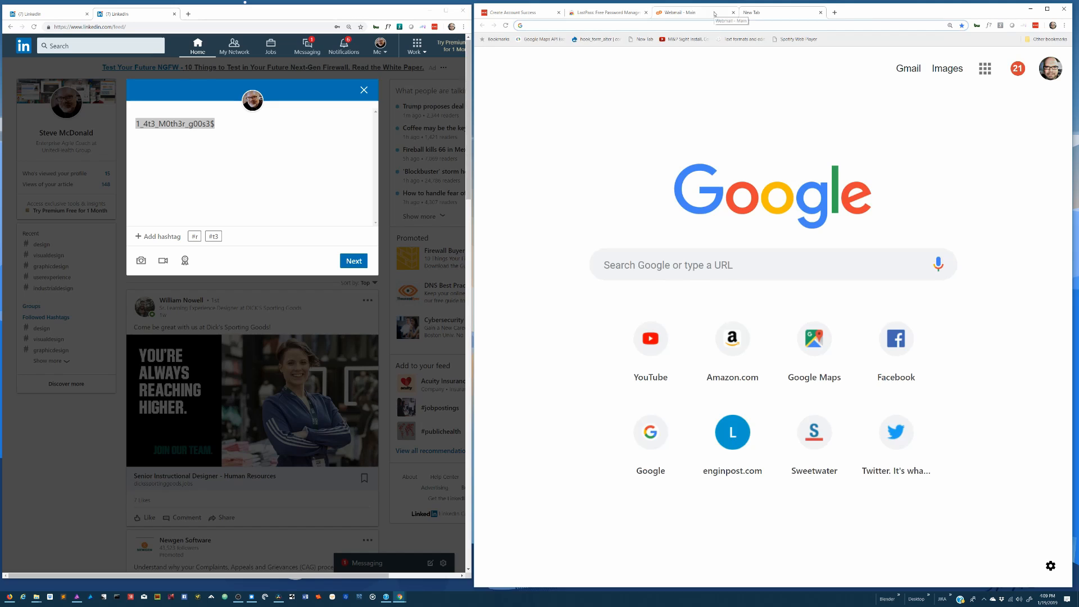
click(646, 12)
click(559, 13)
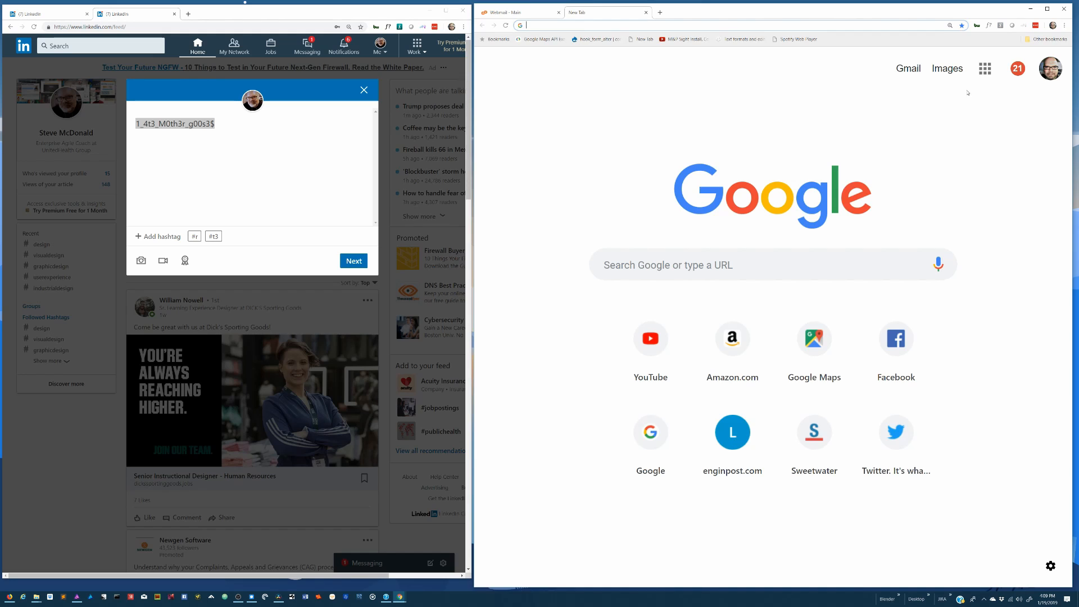
- Open the LastPass vault from the extension, permanently decline the tour, and show the Passwords category
click(1036, 25)
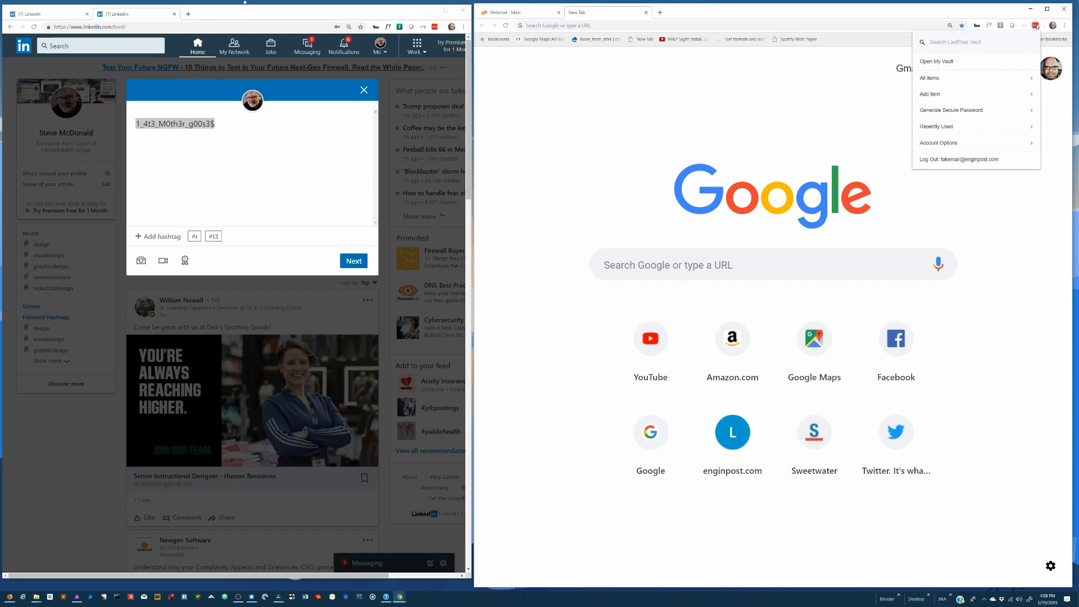
click(929, 62)
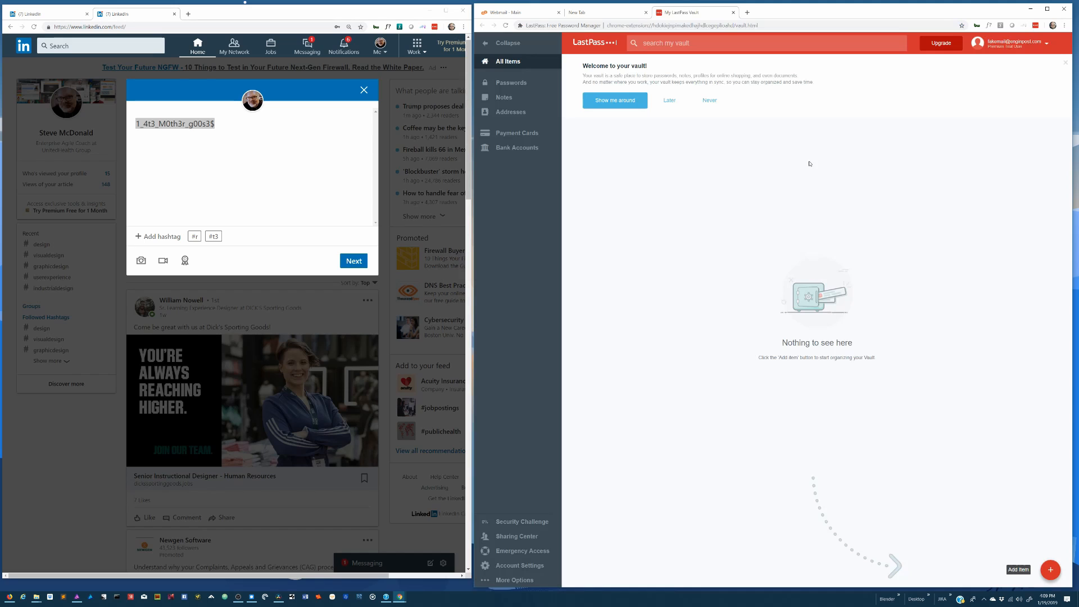
click(711, 100)
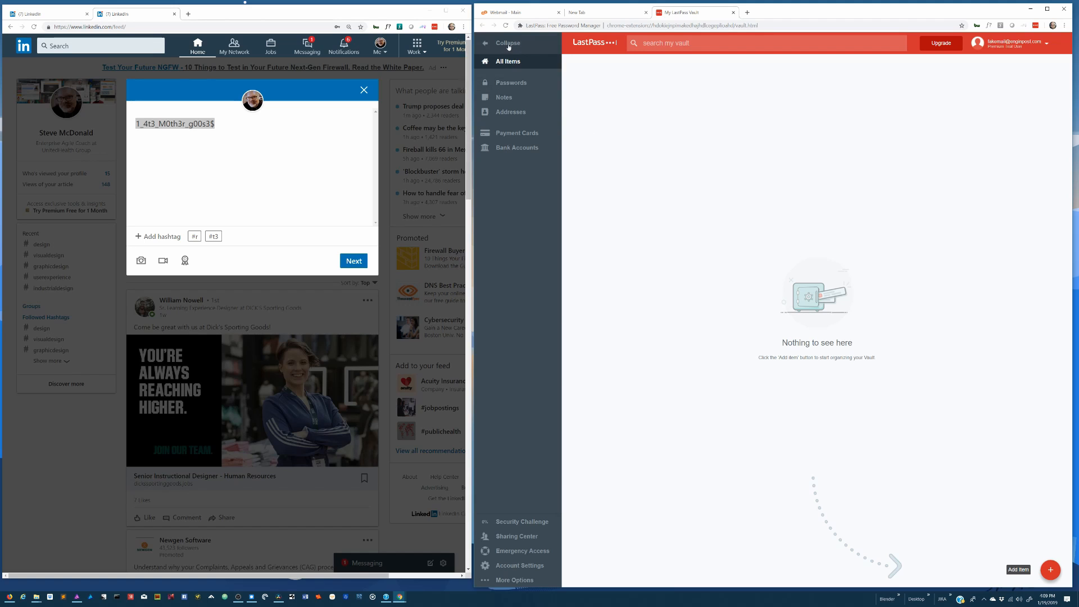
click(510, 83)
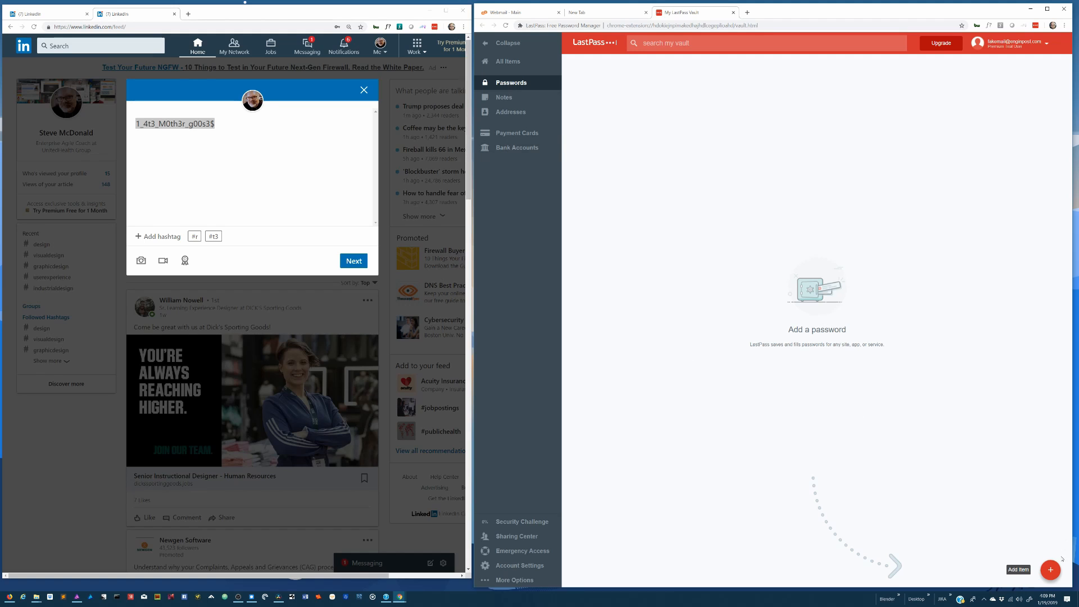
mouse_move(1050, 570)
- Discard the LinkedIn draft post and sign out of LinkedIn
click(364, 91)
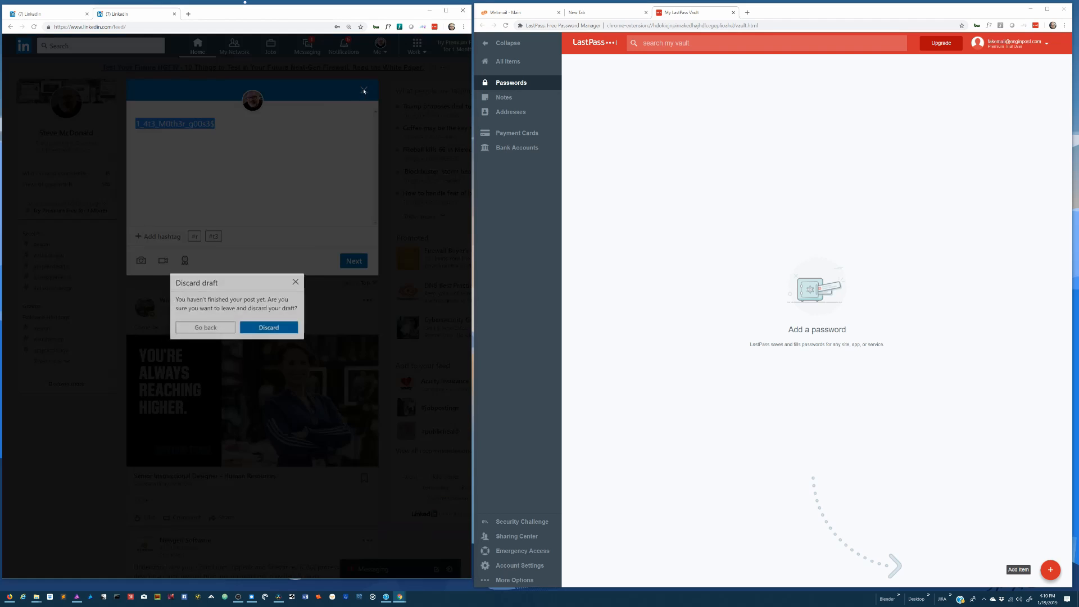
click(268, 332)
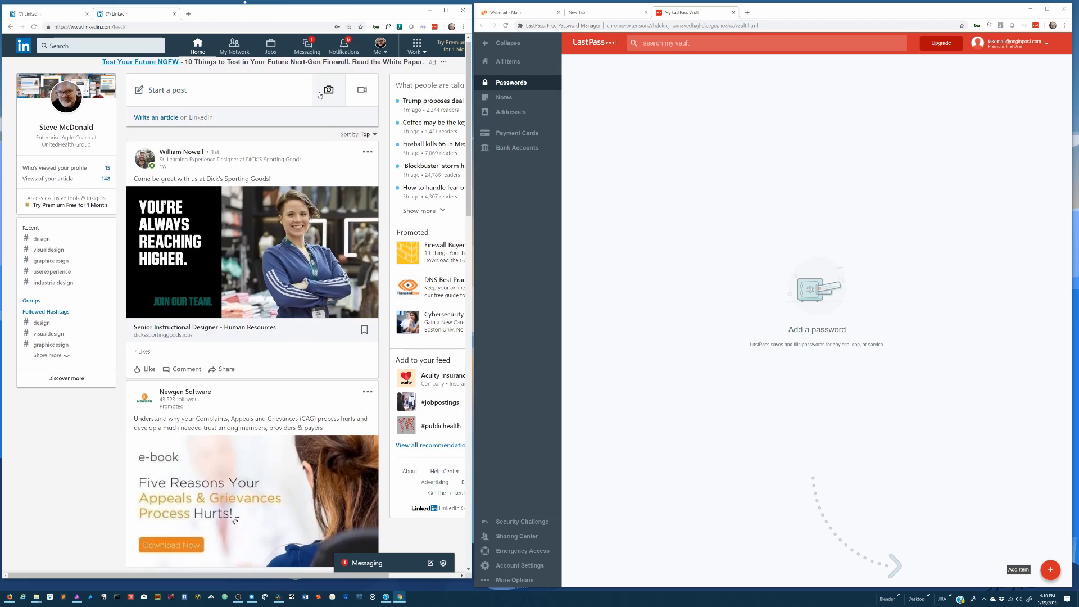
click(384, 51)
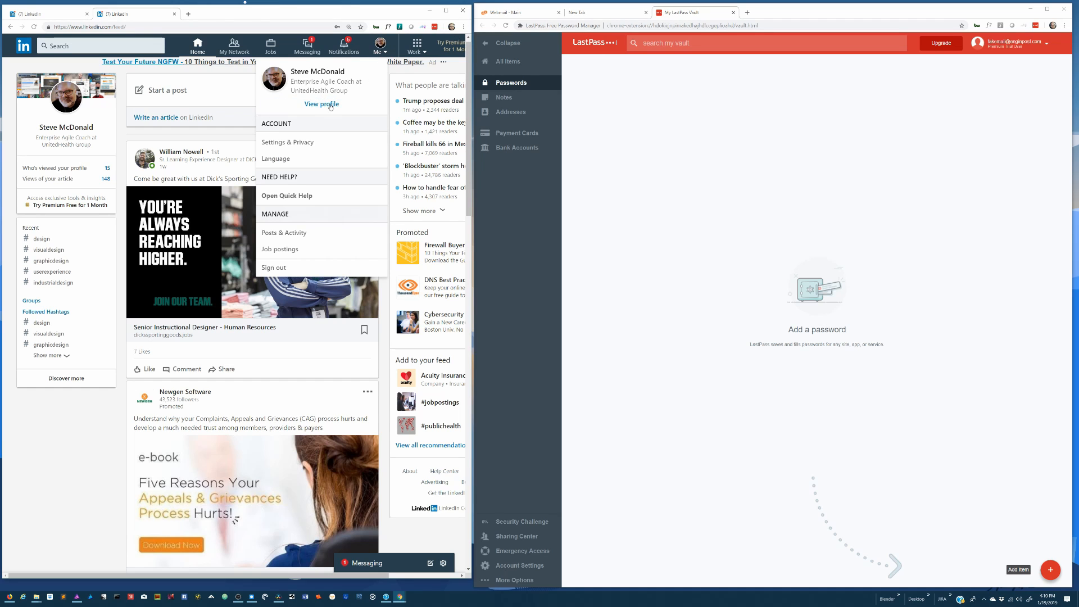
click(271, 267)
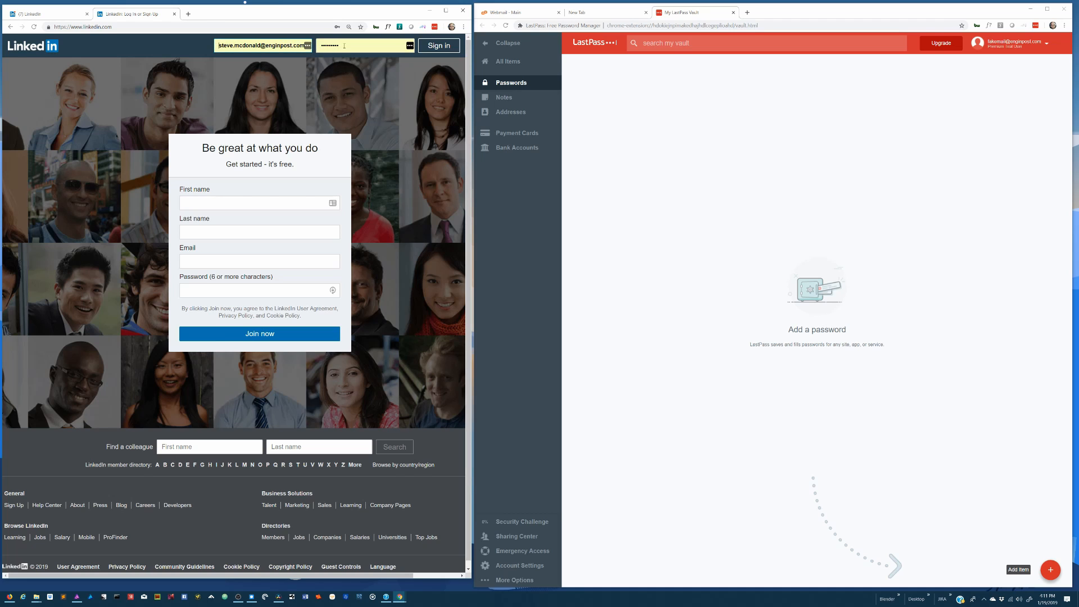
- Replace the prefilled password in LinkedIn's sign-in form with the account password and sign in
click(318, 48)
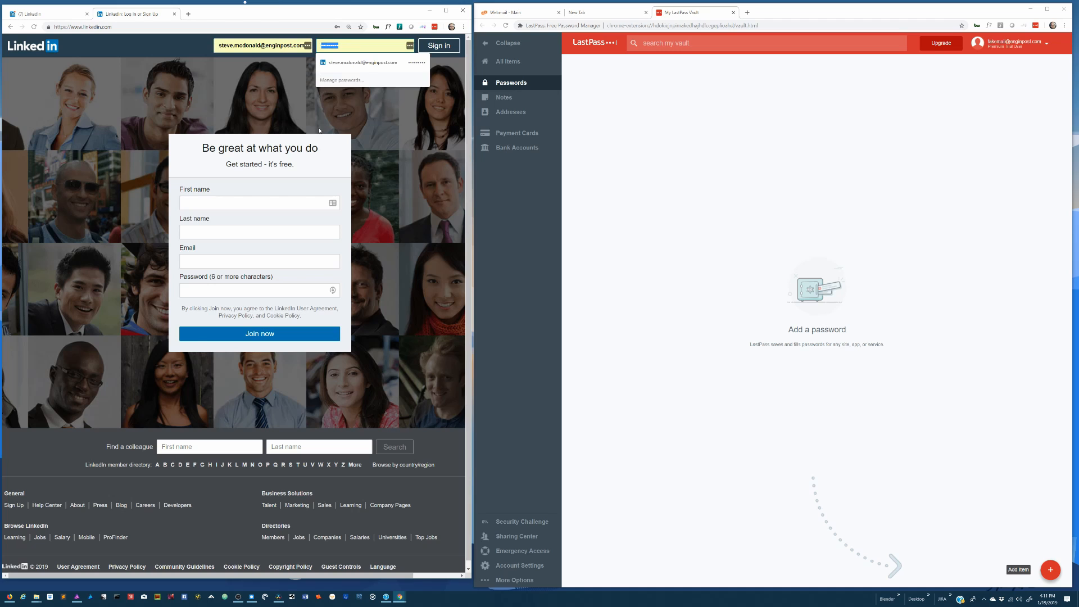
key(BackSpace)
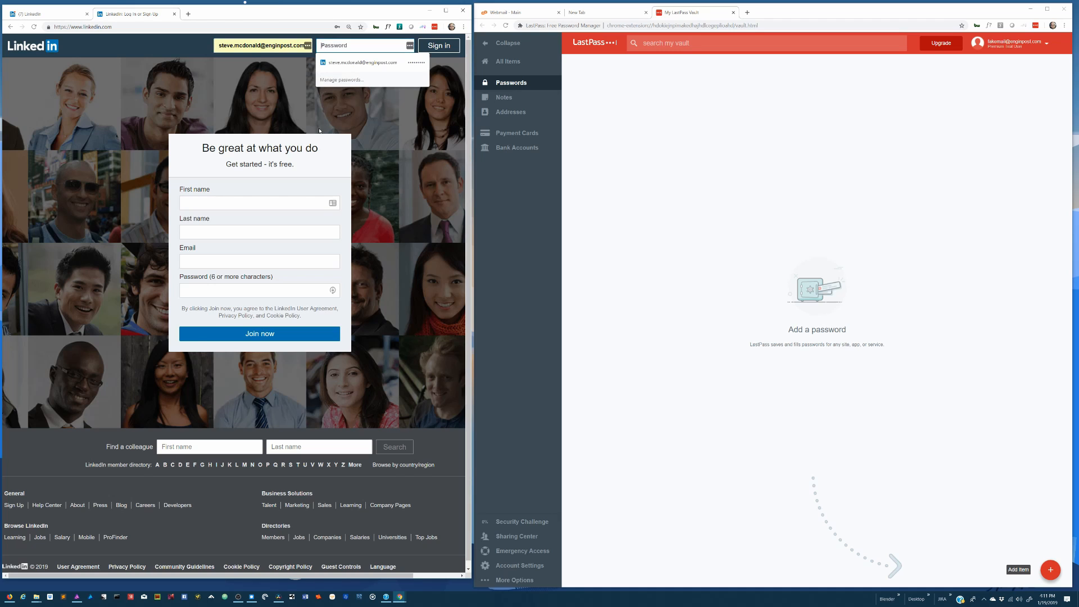
text(p)
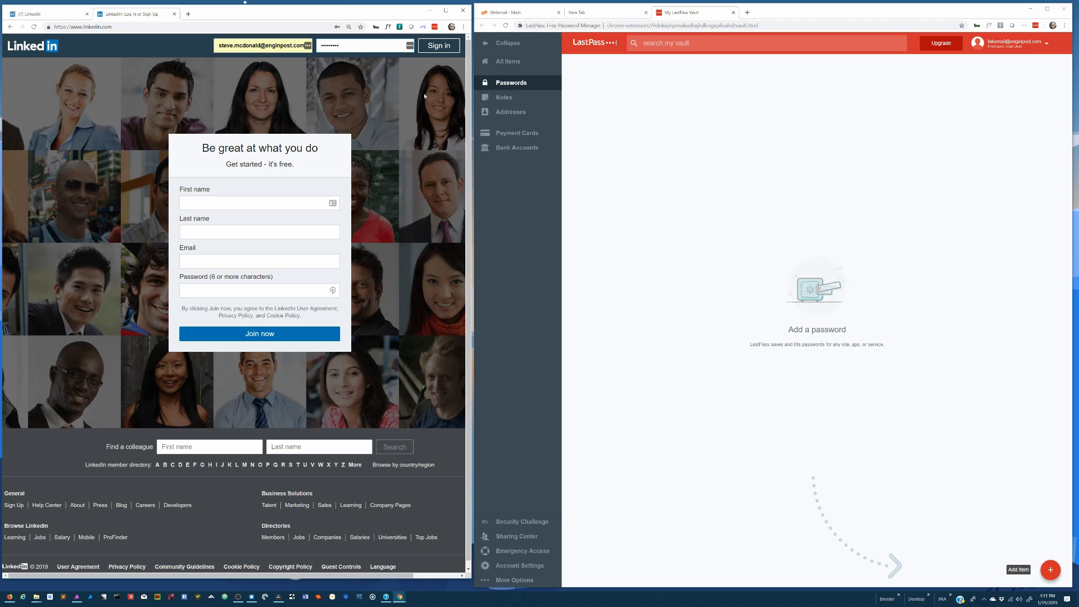
click(443, 46)
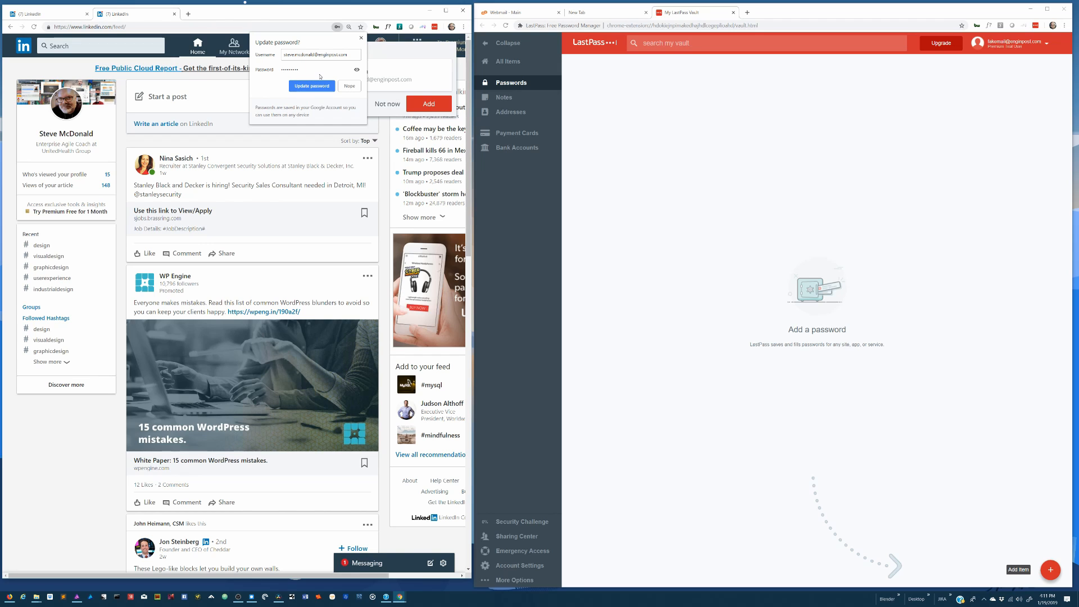
- Decline Chrome's password update and add the linkedin.com login to LastPass
click(349, 89)
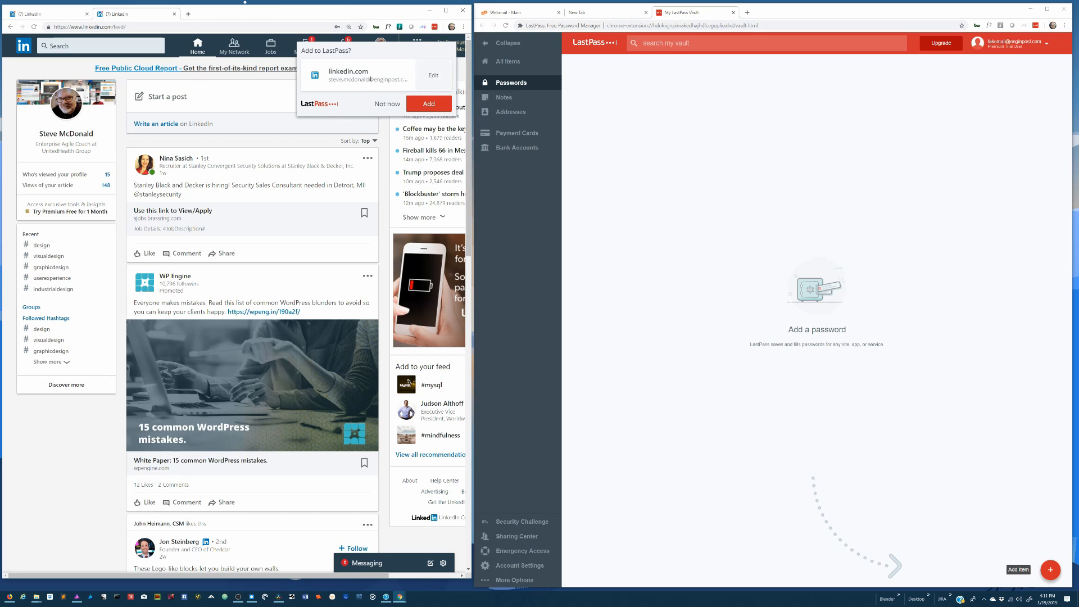
click(428, 106)
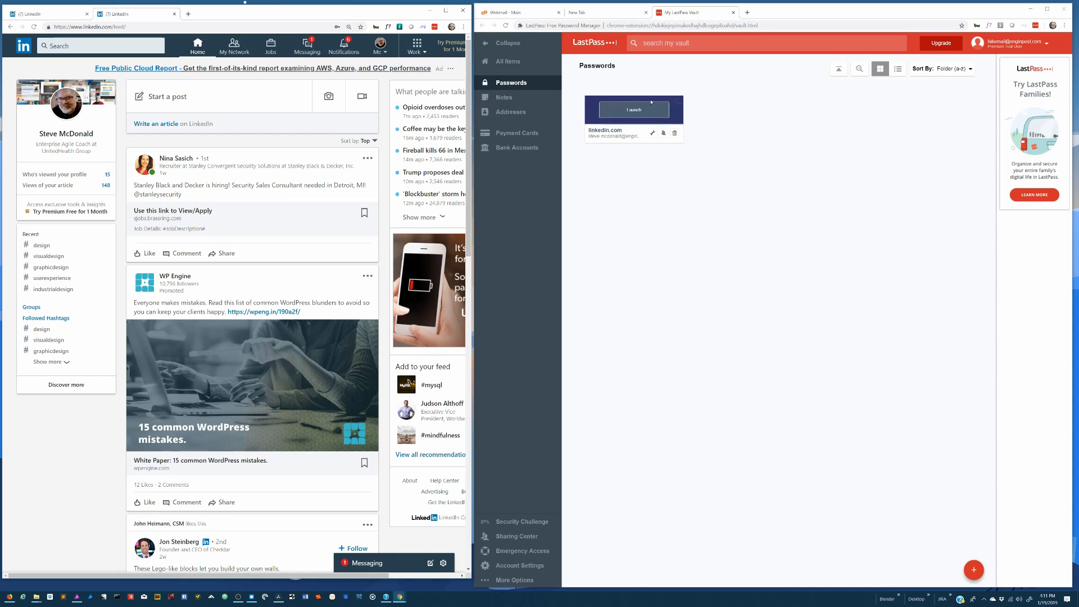
- Open the vault's linkedin.com entry for editing, reveal its stored password, and save the entry
mouse_move(654, 139)
click(653, 134)
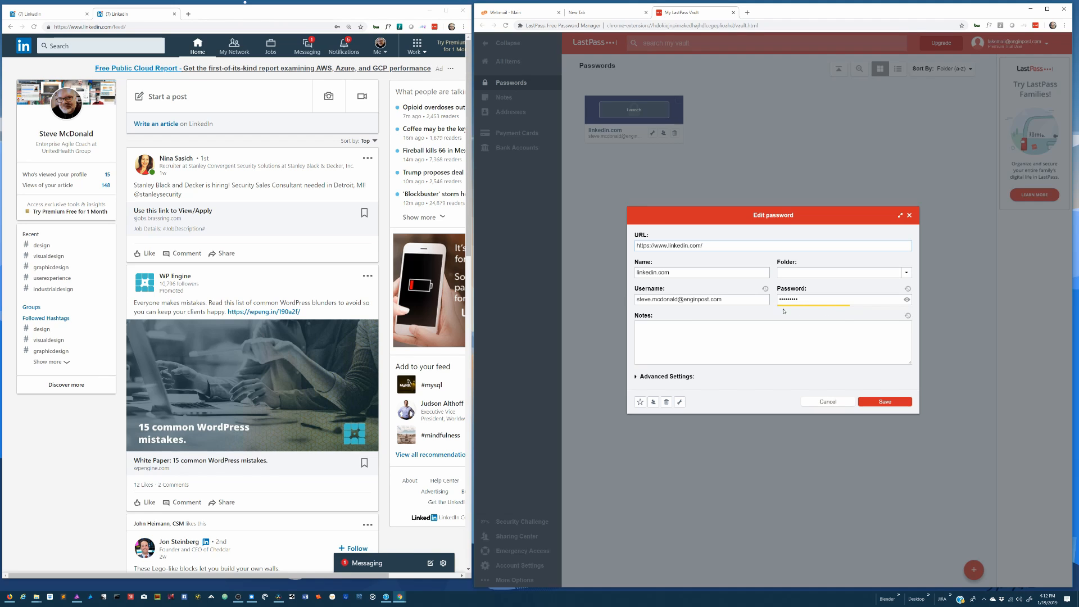
click(907, 301)
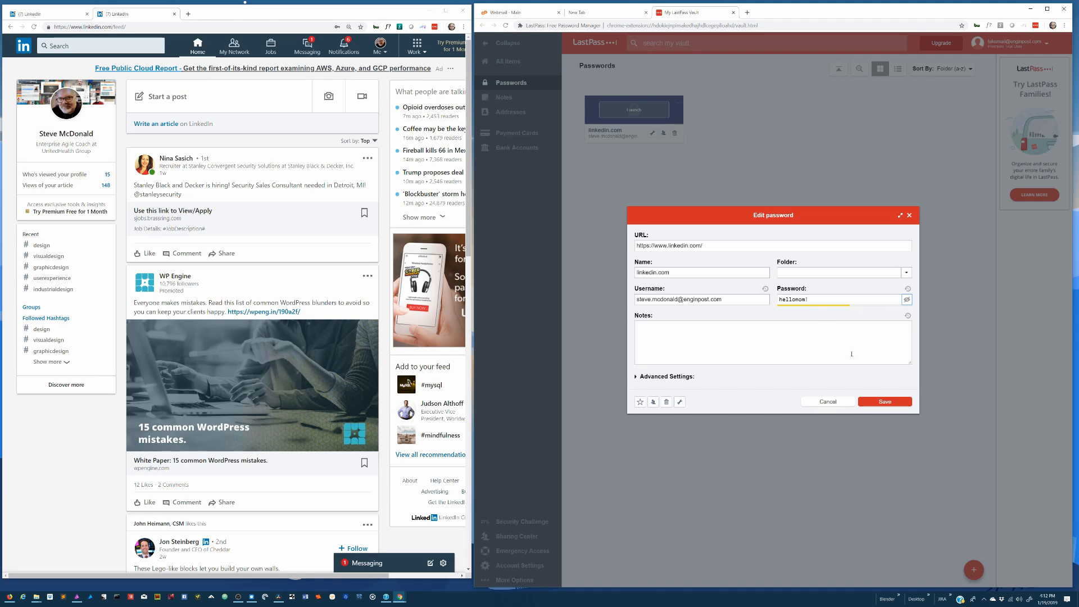
click(866, 403)
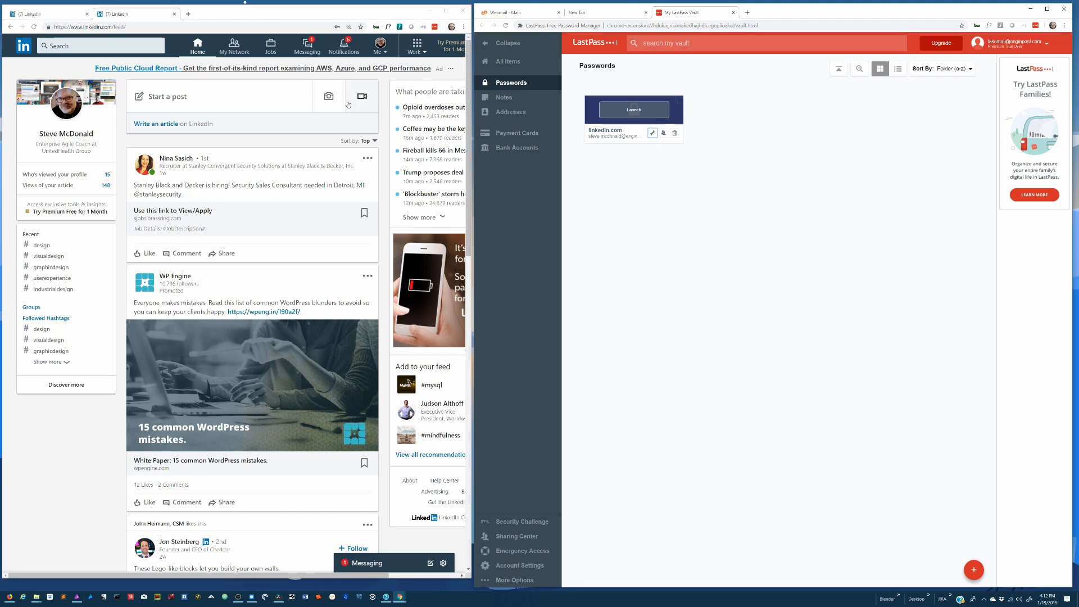
- Close the second LinkedIn tab and the My LastPass Vault tab
click(175, 15)
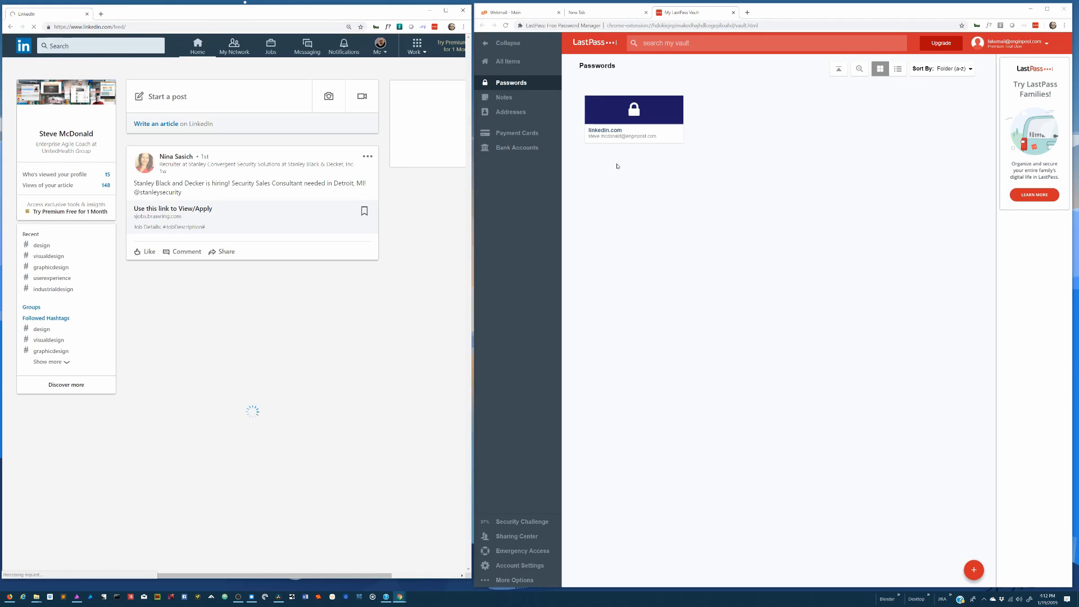
click(1036, 26)
click(733, 12)
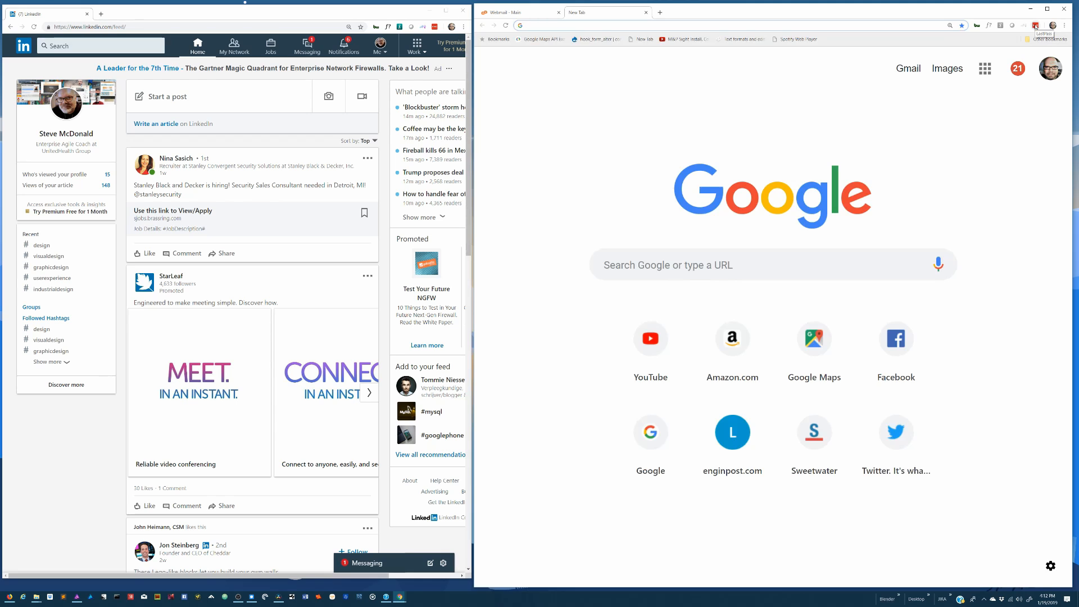
- Reopen the vault from the LastPass extension and launch the saved linkedin.com site
click(1036, 26)
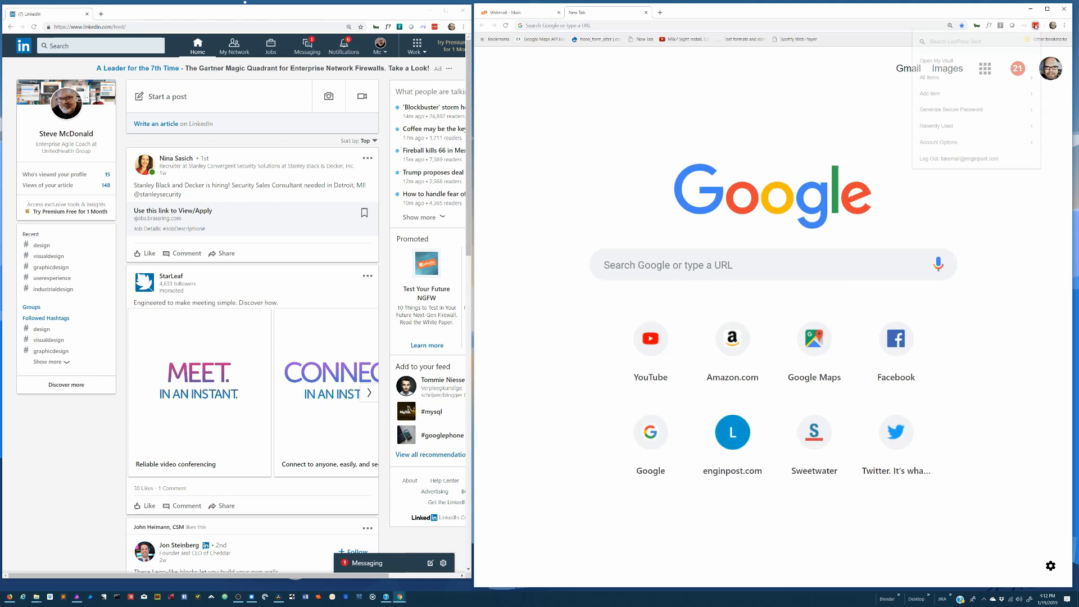
click(954, 61)
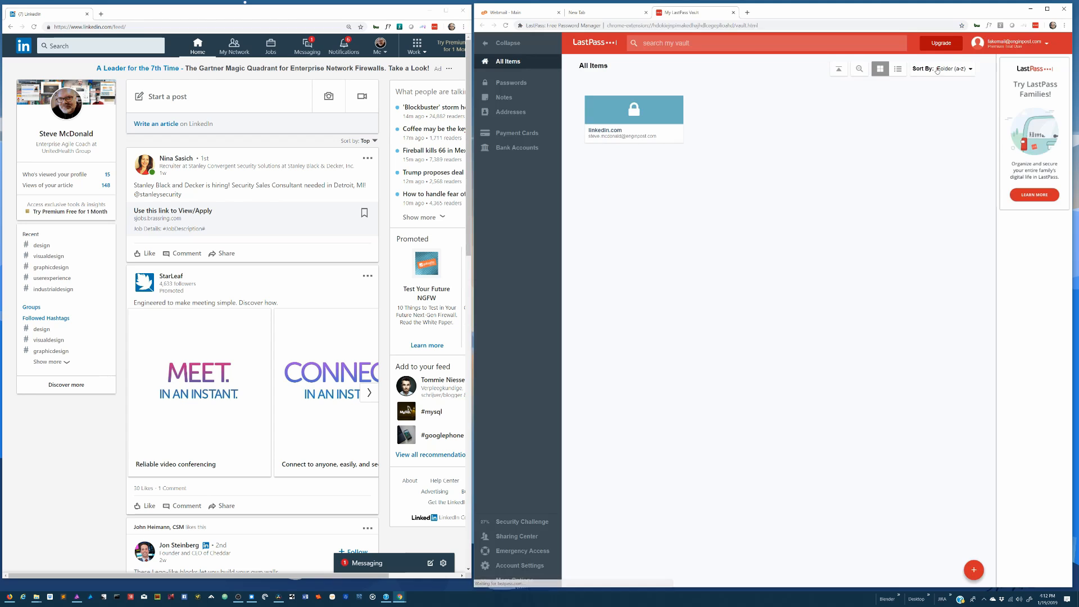
mouse_move(632, 111)
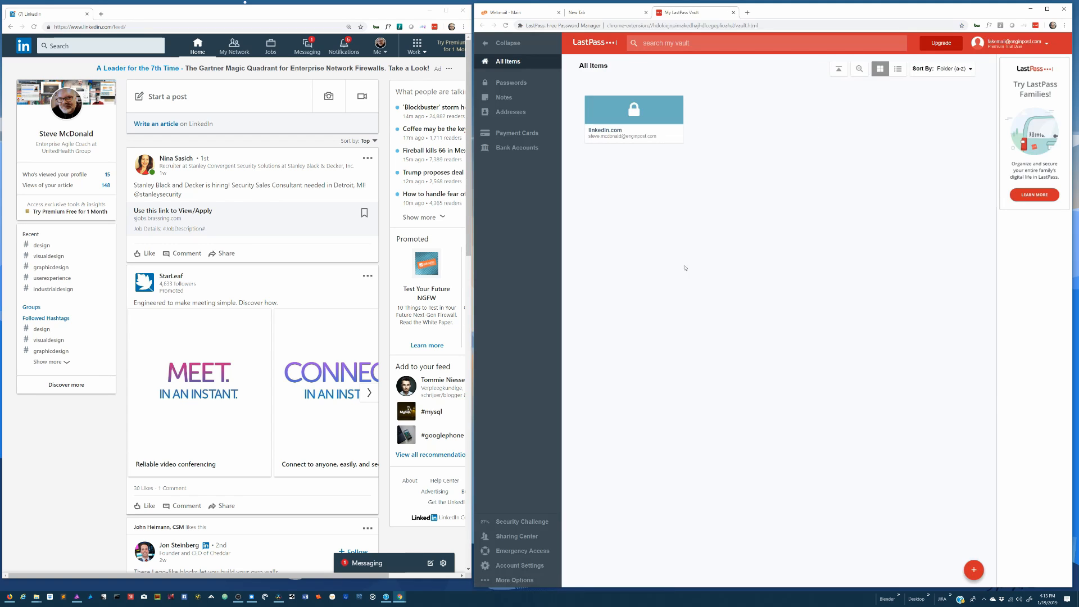
click(634, 109)
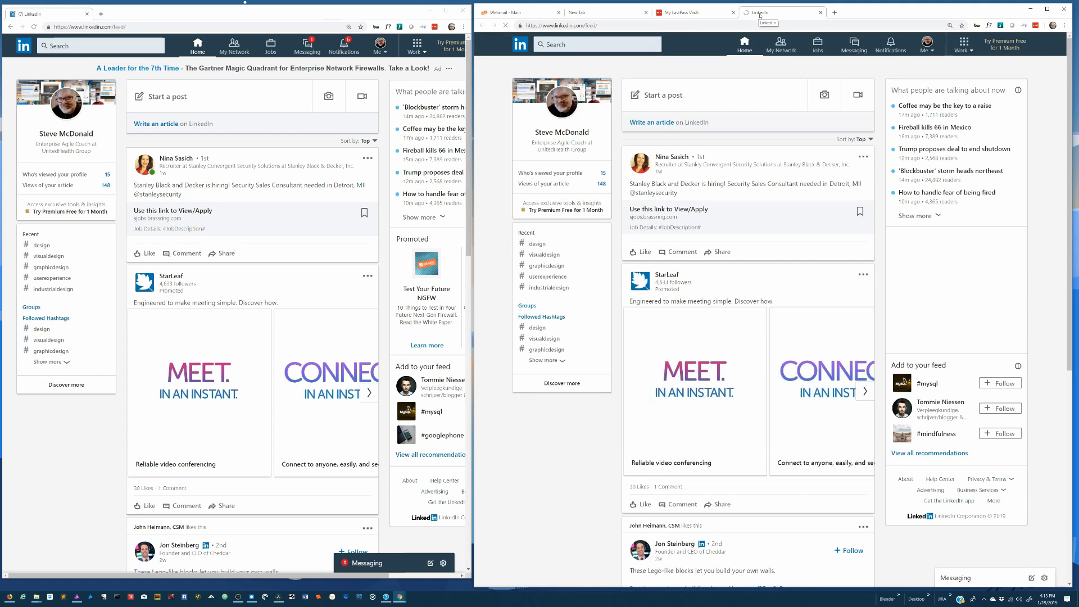
- Move the newly launched LinkedIn tab into the other browser window and close the older LinkedIn tab there
drag(757, 13, 110, 14)
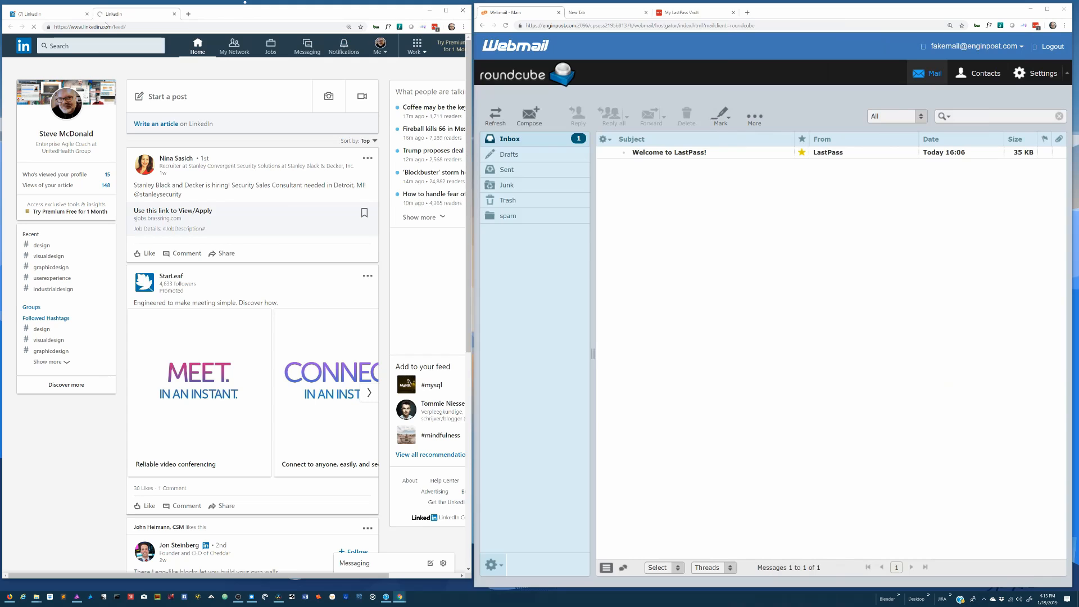
click(86, 14)
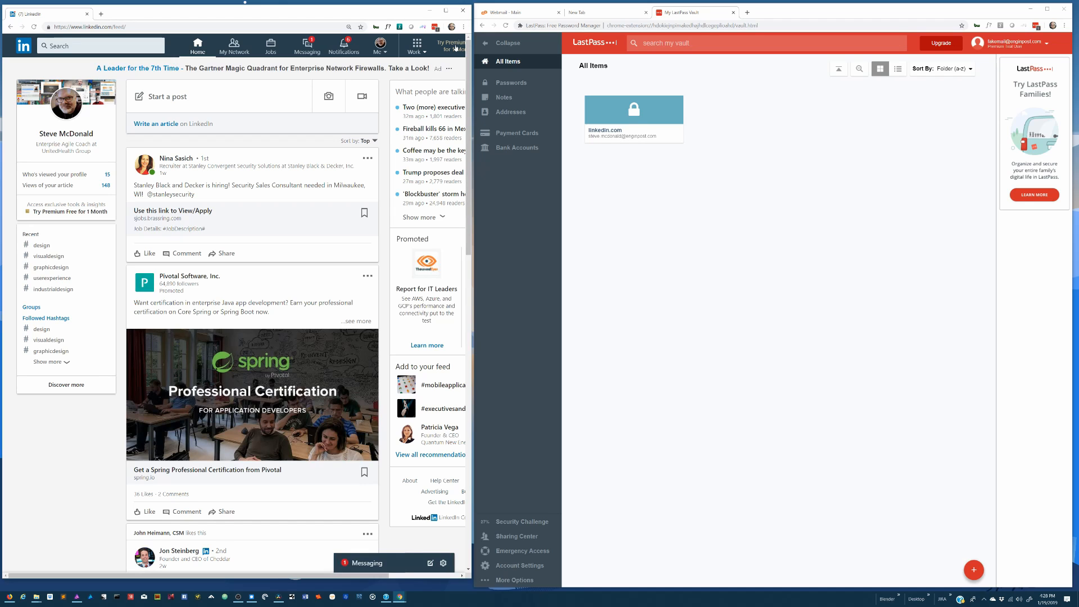
- Open LinkedIn's Change password form in the account settings and fill in the current password from the saved LastPass login
click(381, 46)
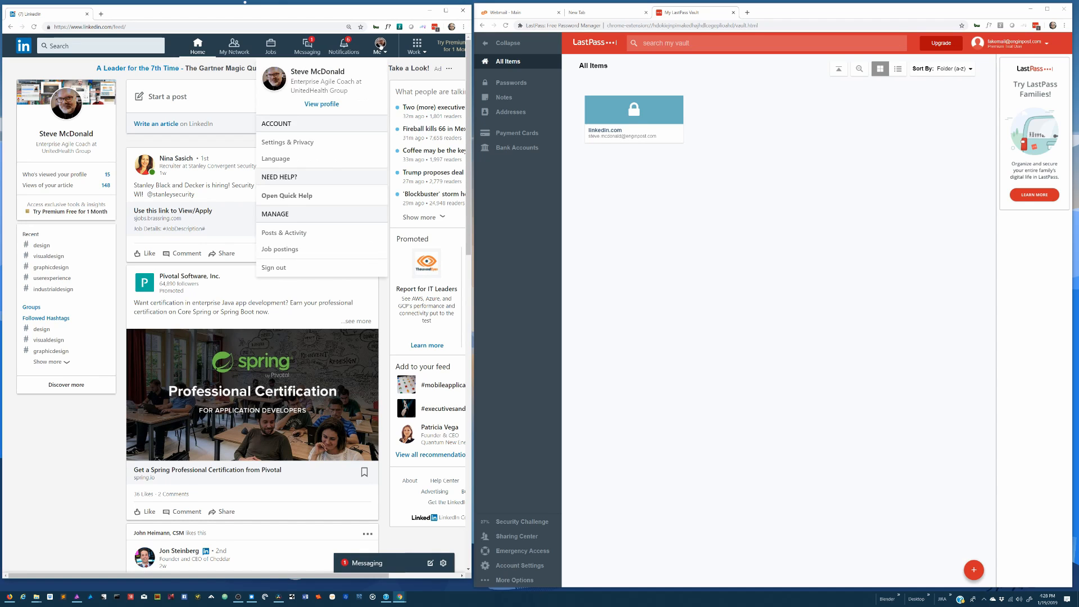
click(290, 142)
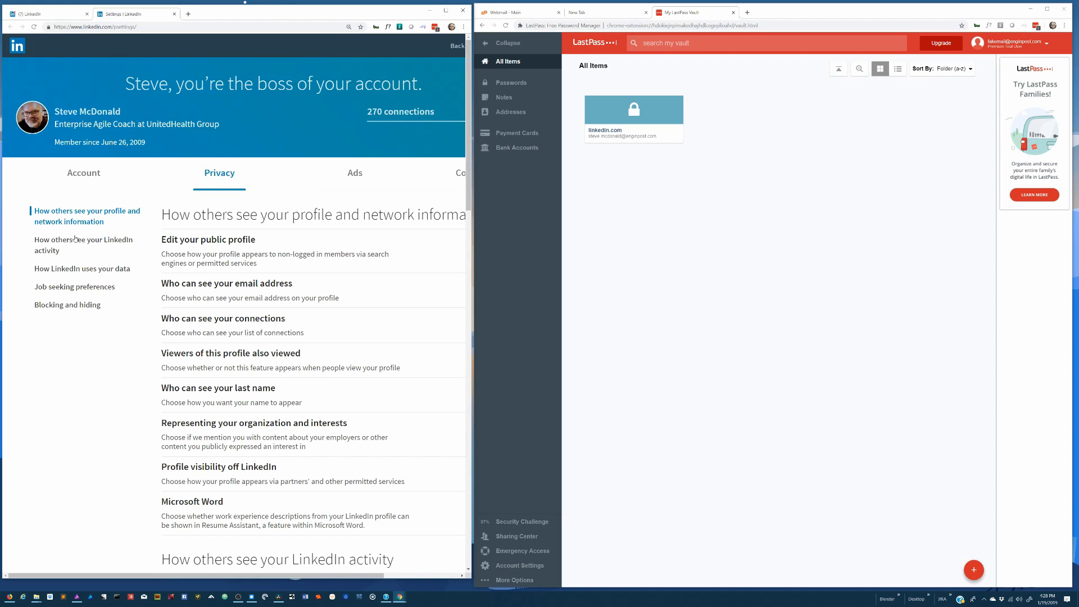
click(87, 175)
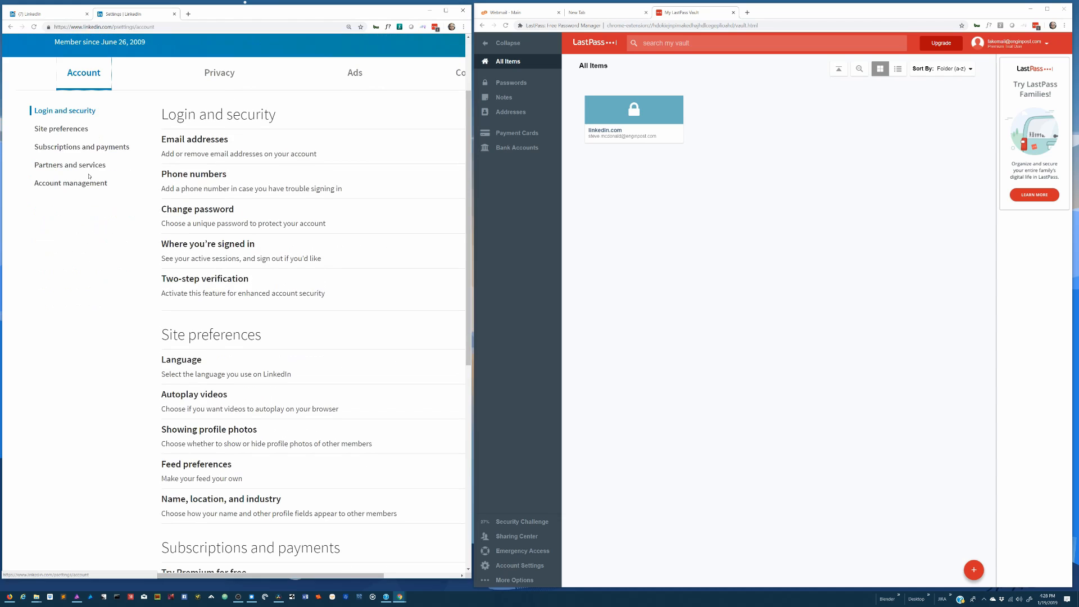
click(253, 215)
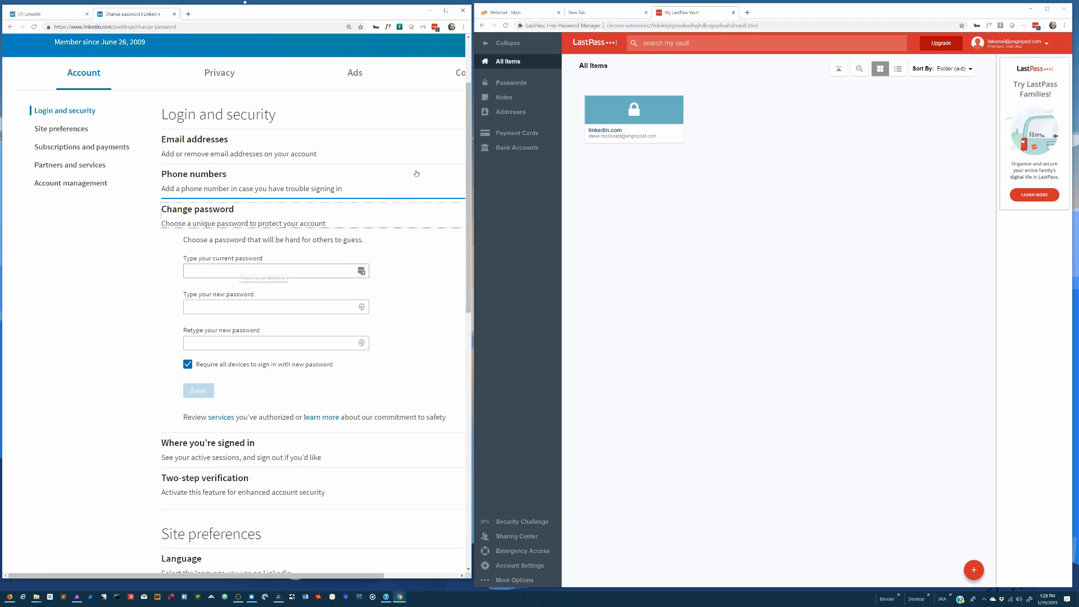
click(337, 272)
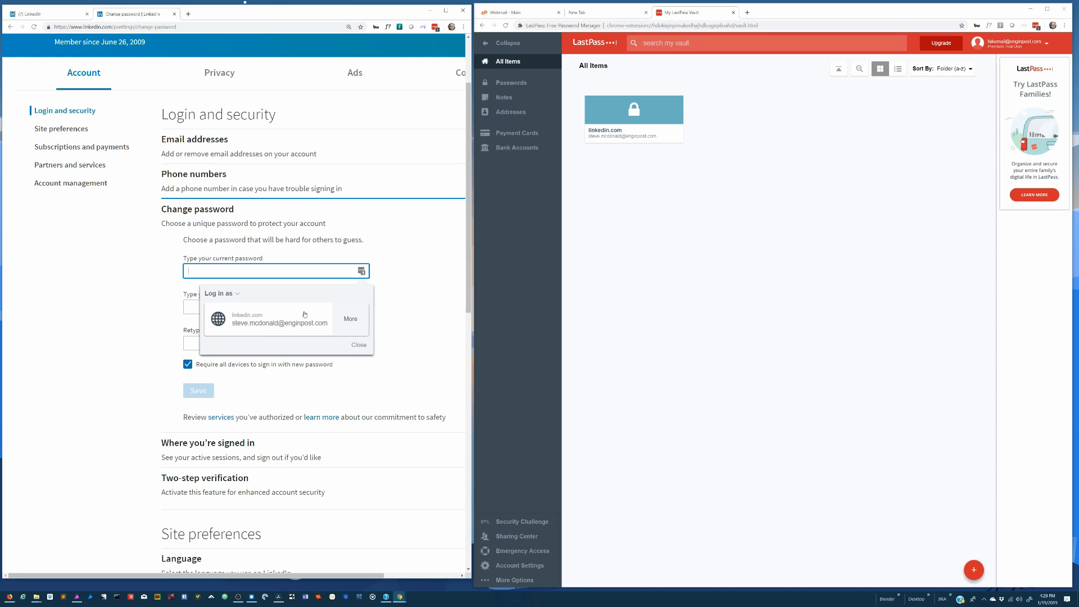
click(305, 314)
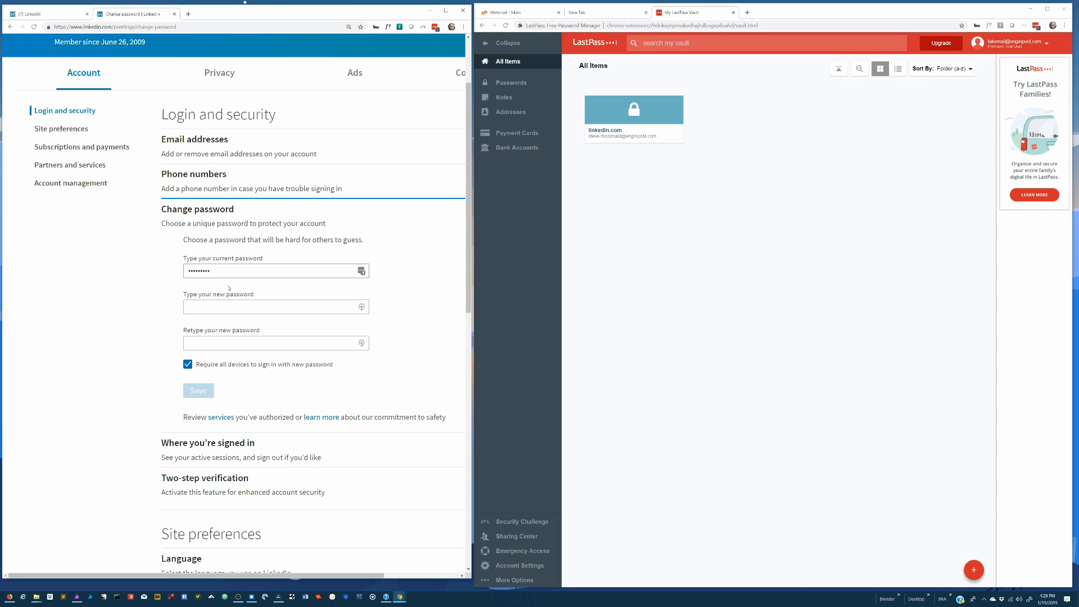
- Generate a new LinkedIn password with LastPass, filling the new and retyped password fields, and review LinkedIn's password requirements
click(245, 308)
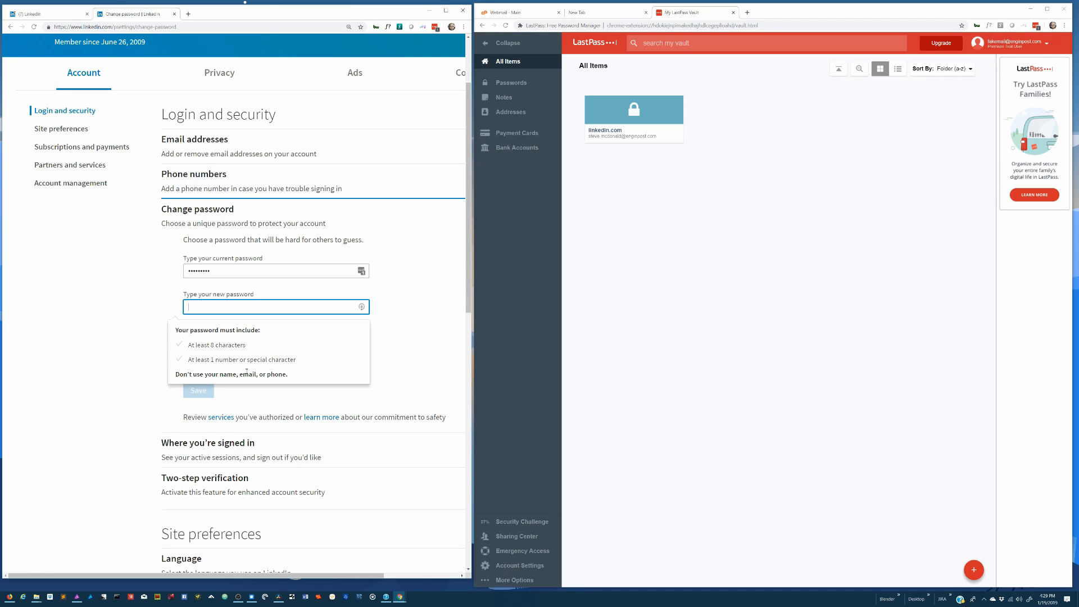
click(702, 278)
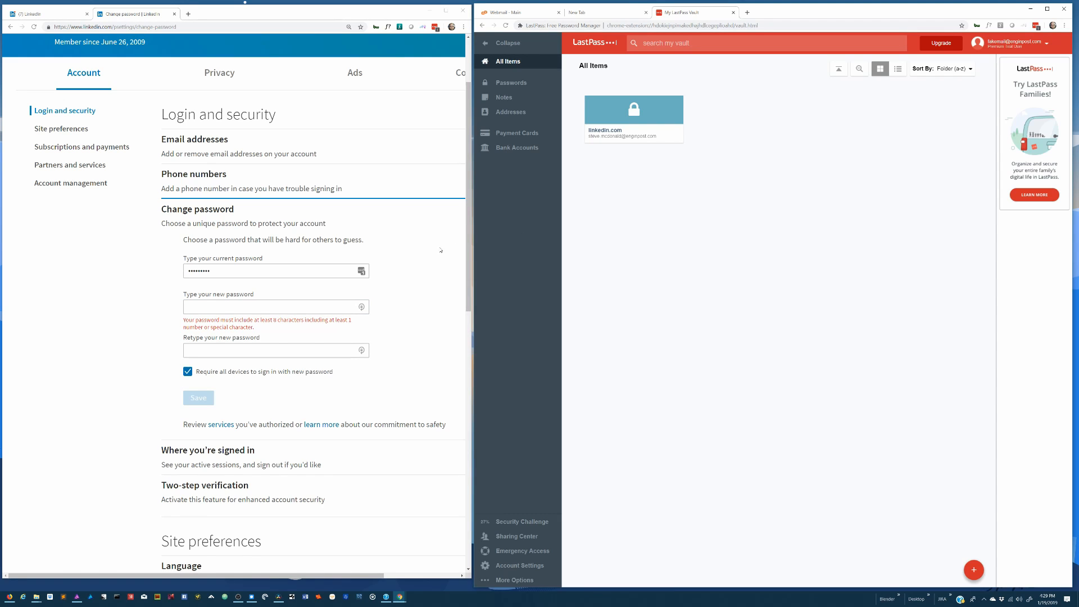
click(401, 296)
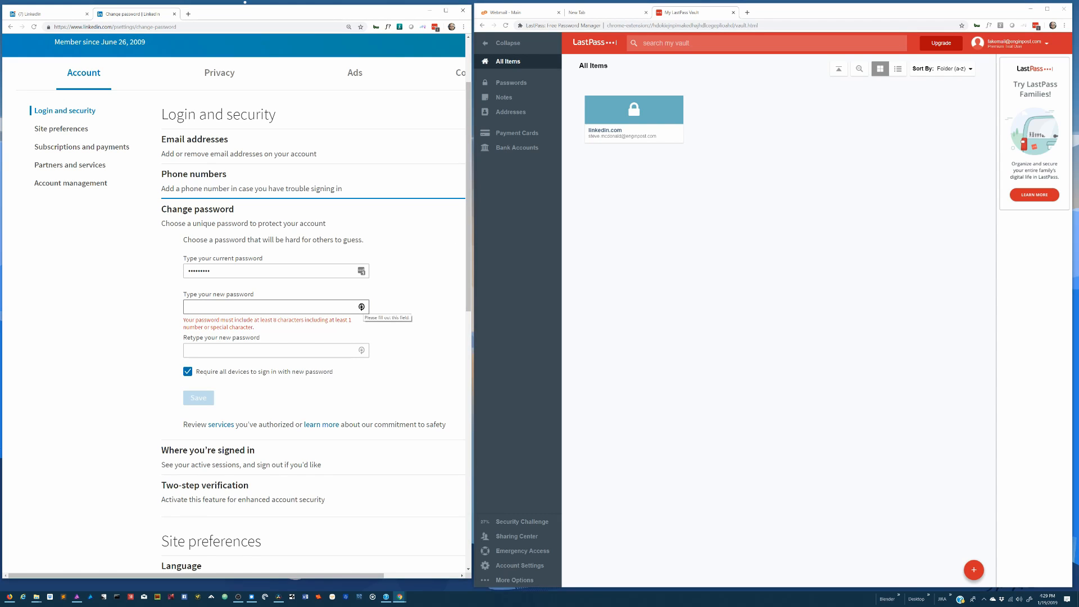
click(362, 308)
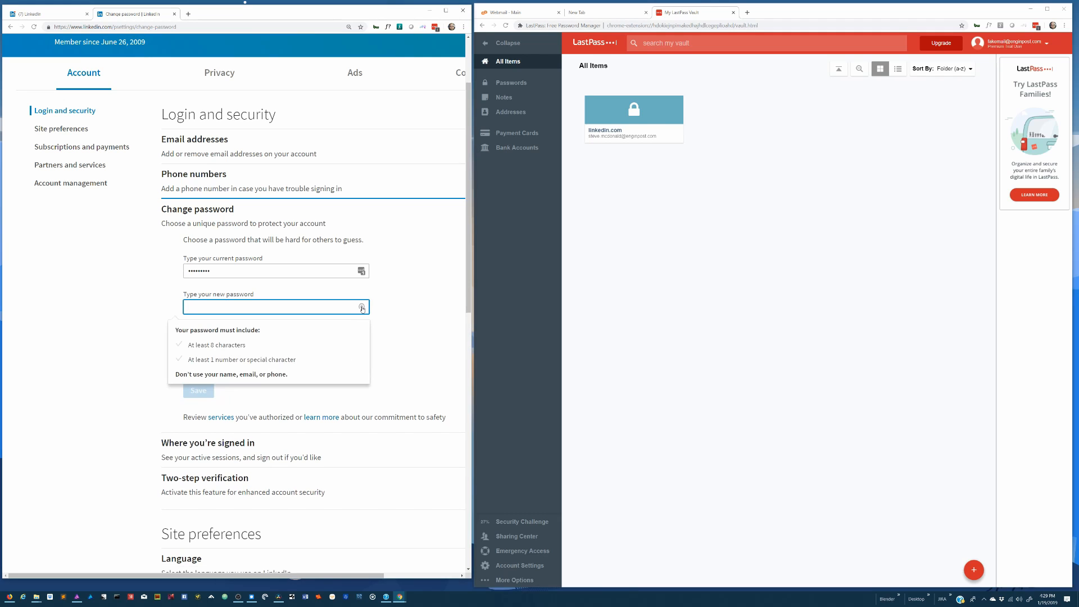
click(362, 307)
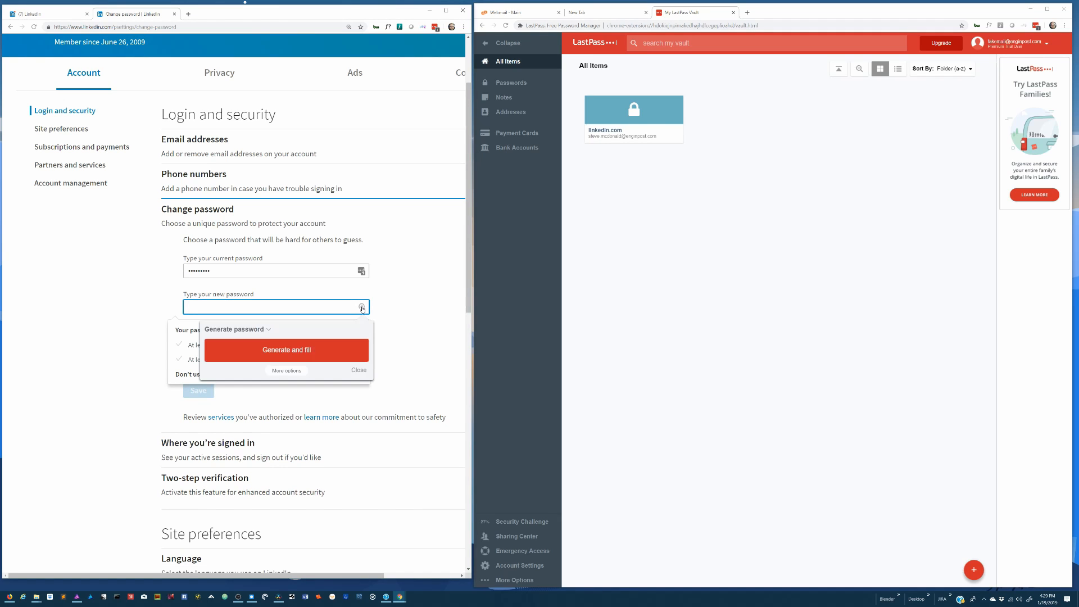
click(310, 358)
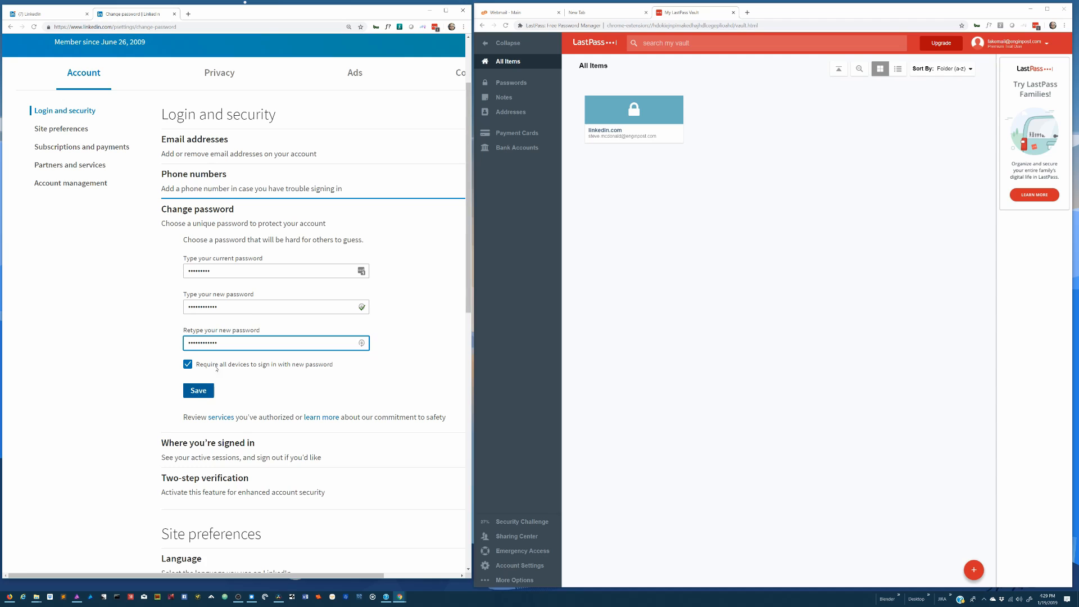
key(shift+Tab)
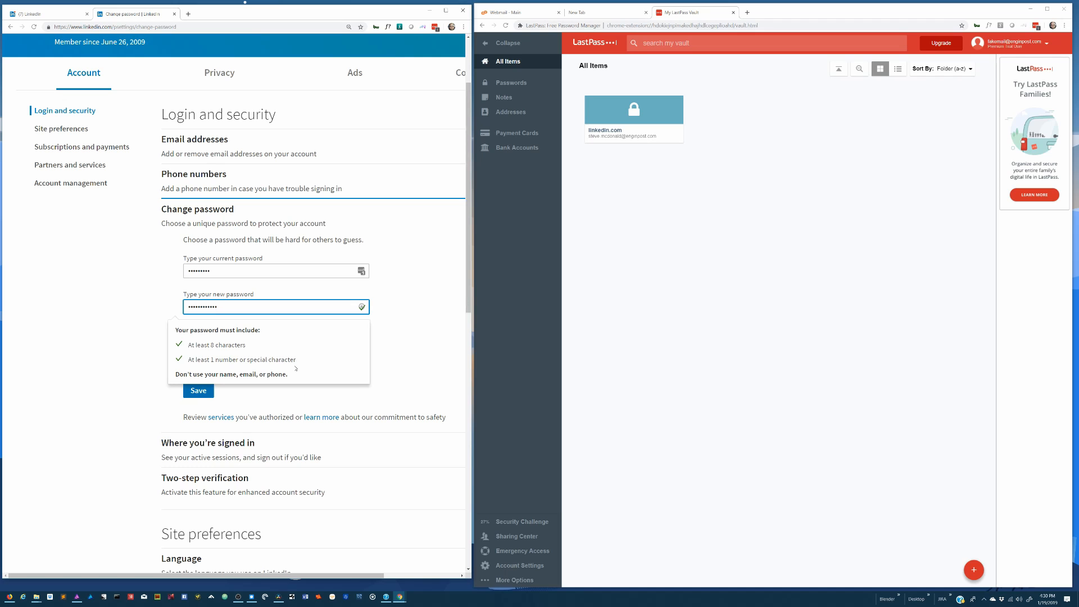
scroll(297, 369, down, 1)
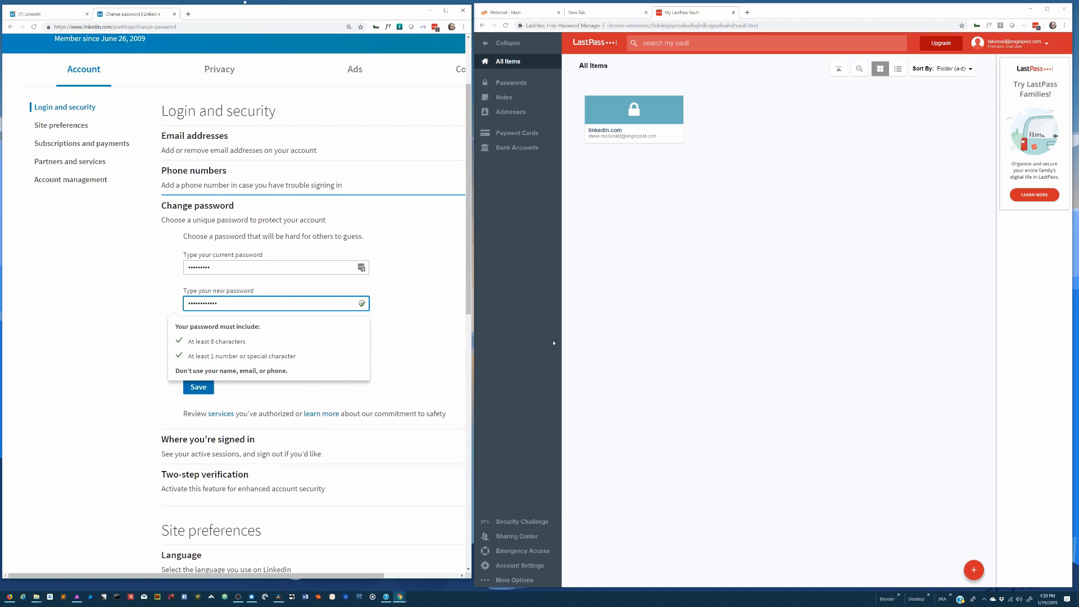
- Open the Generate Secure Password tool from the LastPass vault's advanced options
click(656, 341)
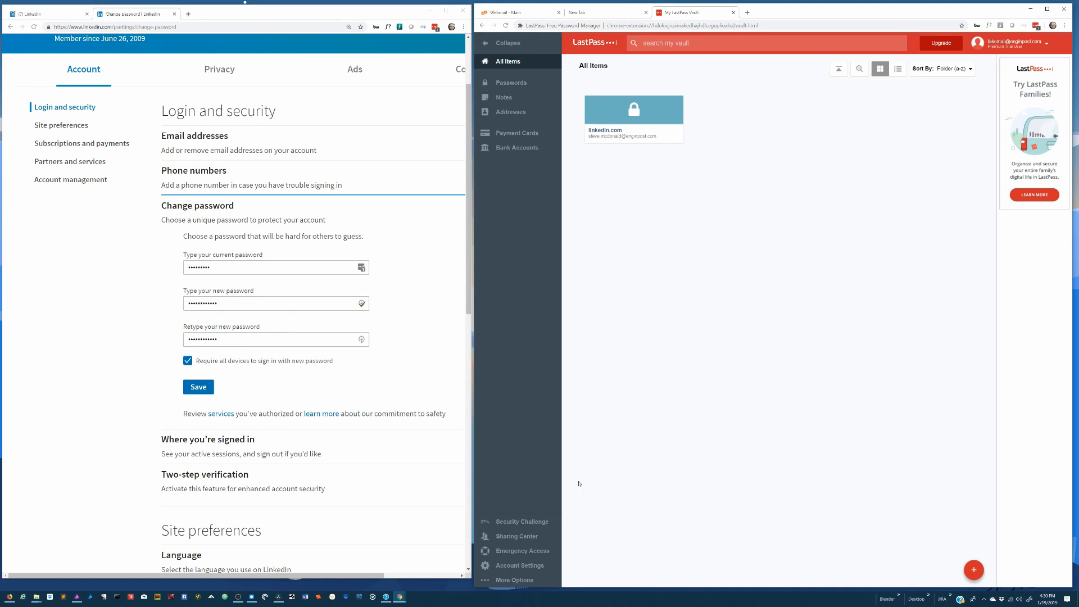
click(524, 580)
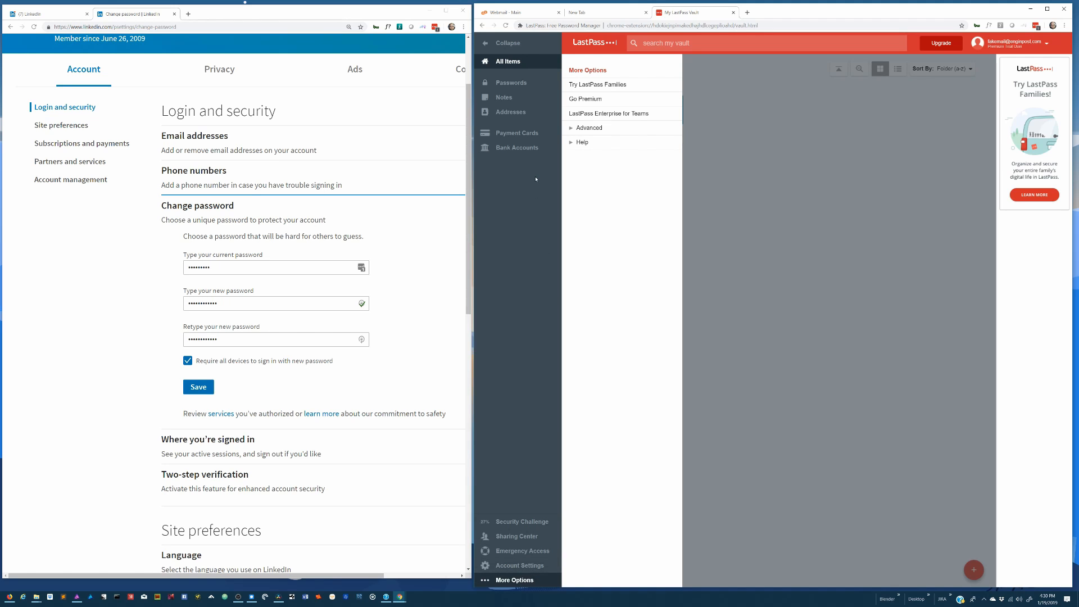
click(575, 128)
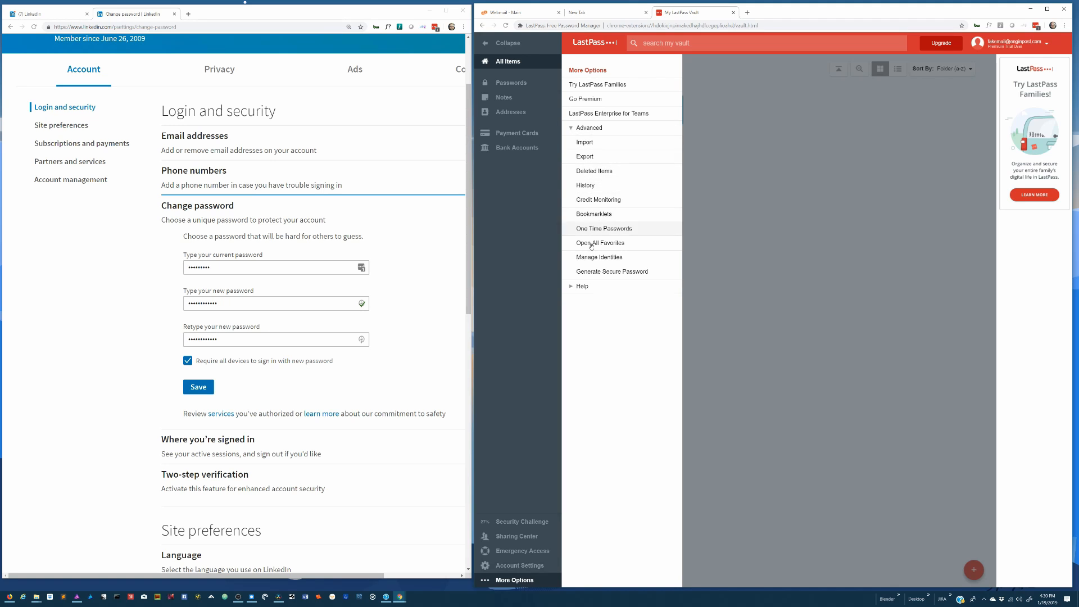
click(630, 273)
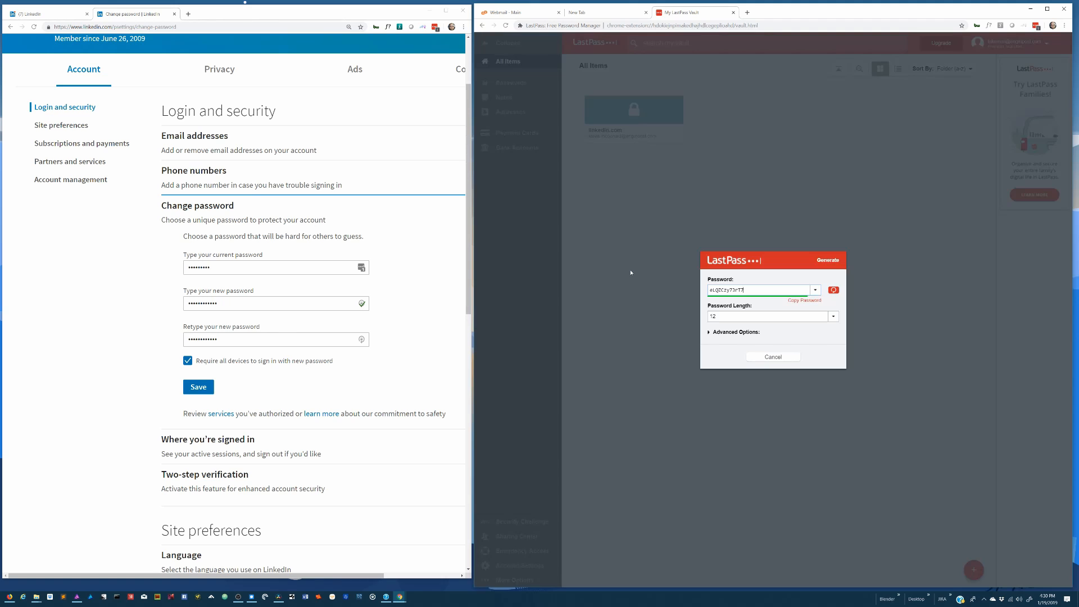
- Set the password generator to include special characters, avoid ambiguous characters, and use a length of 14
click(709, 333)
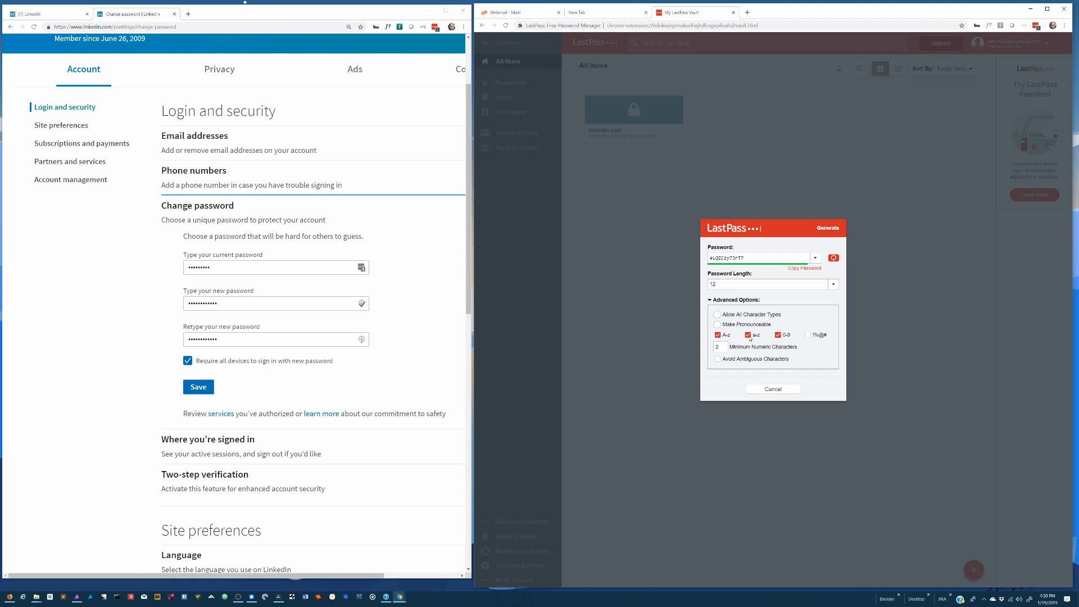
click(810, 336)
click(718, 359)
click(834, 285)
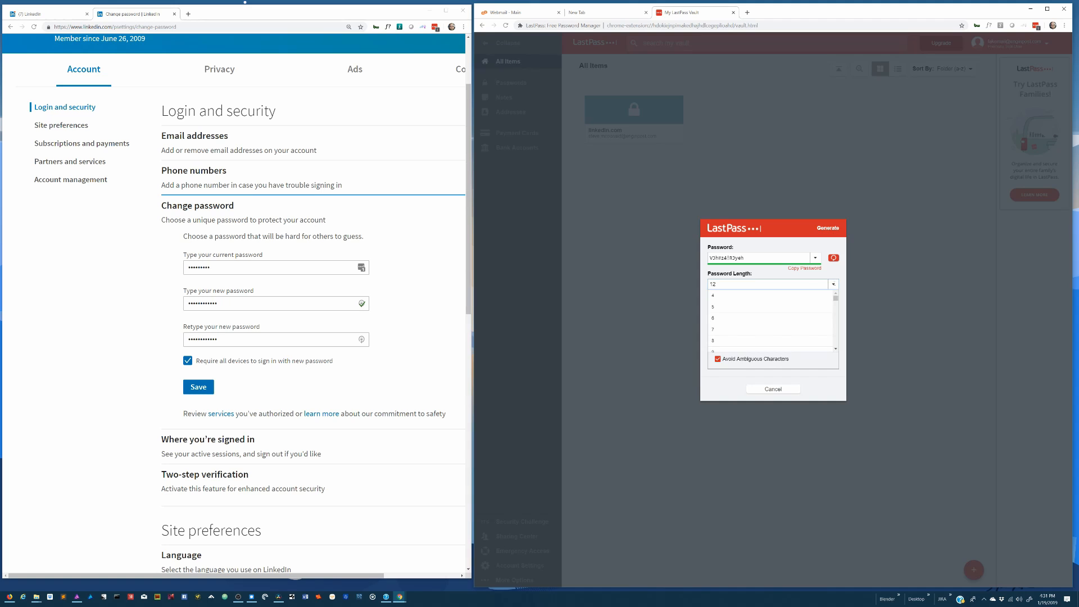
click(836, 350)
click(836, 350)
click(836, 350)
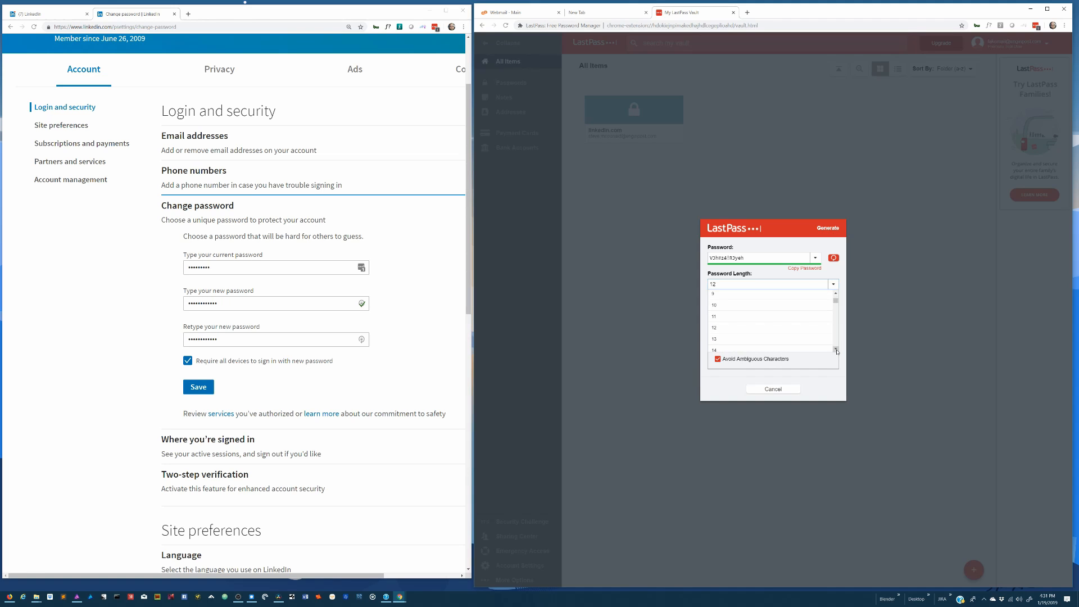
click(739, 350)
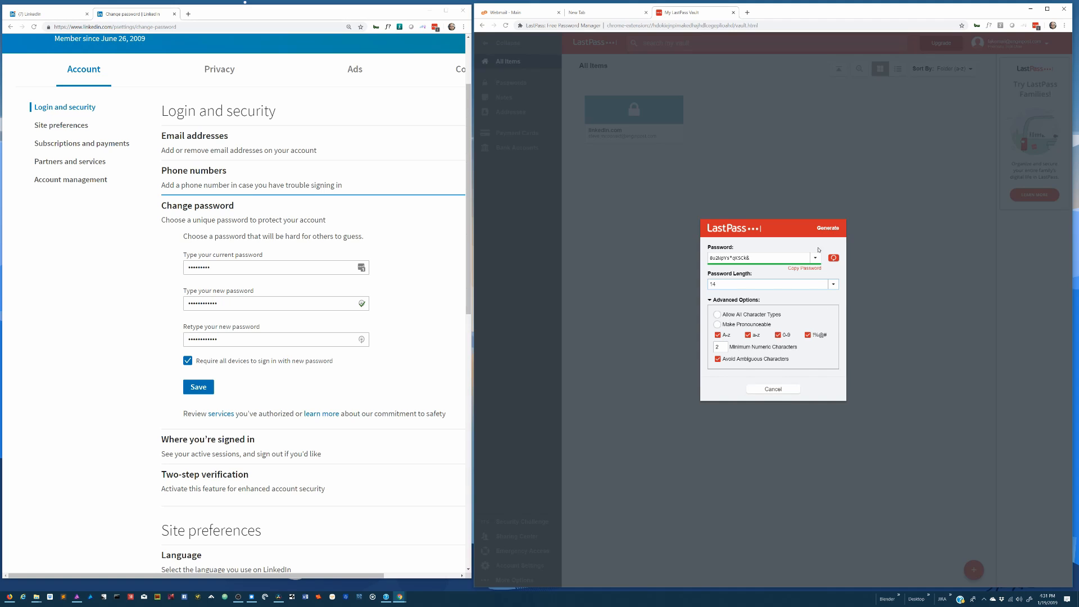
- Regenerate the password several times, view the list of generated passwords, and close the generator
click(833, 258)
click(833, 259)
click(833, 258)
click(833, 258)
click(816, 258)
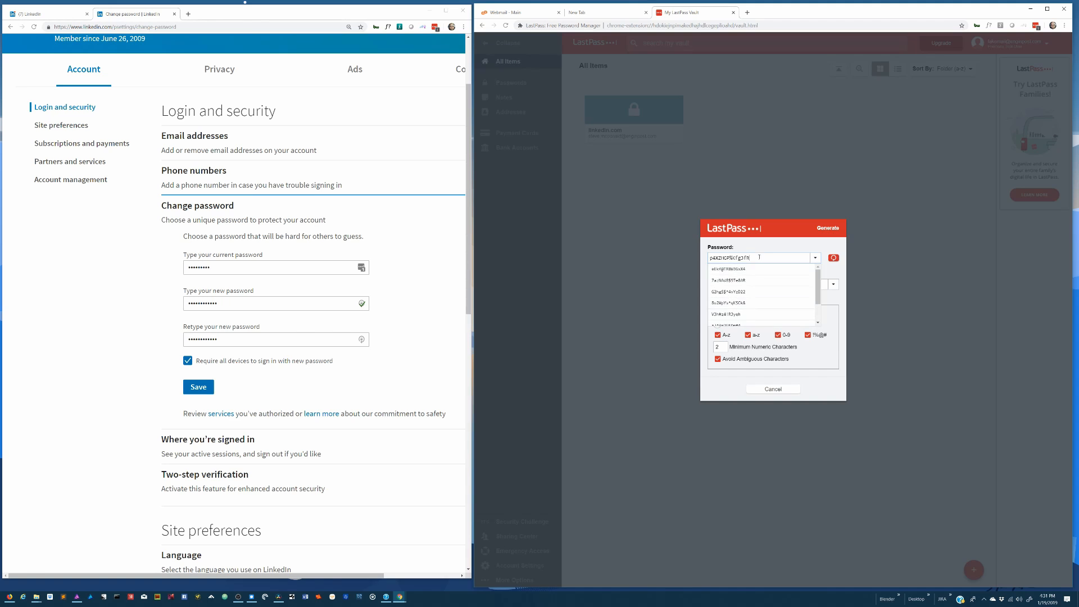
drag(760, 258, 702, 261)
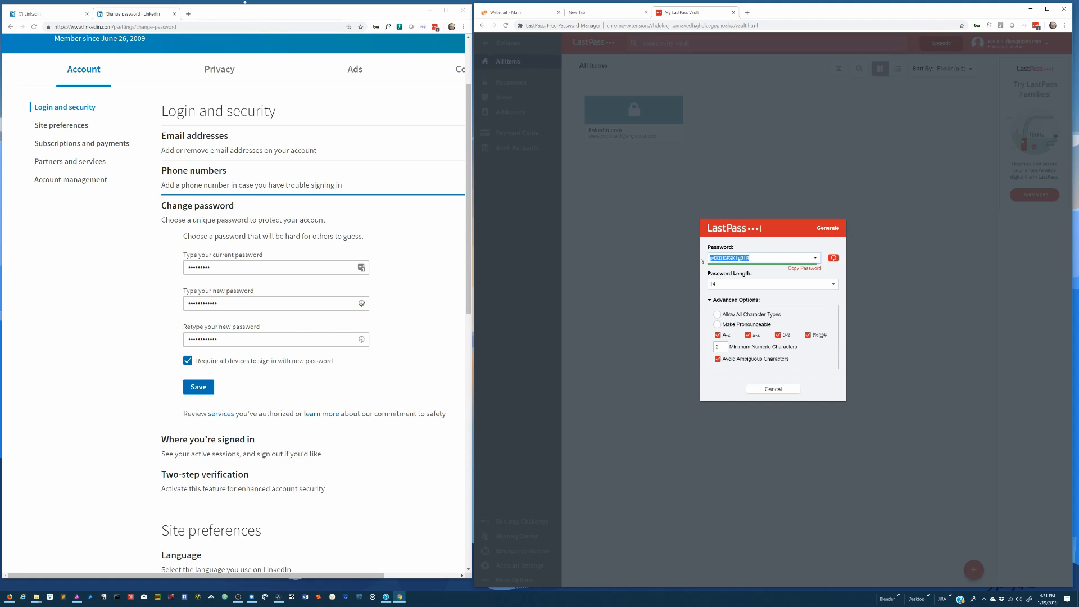
click(671, 350)
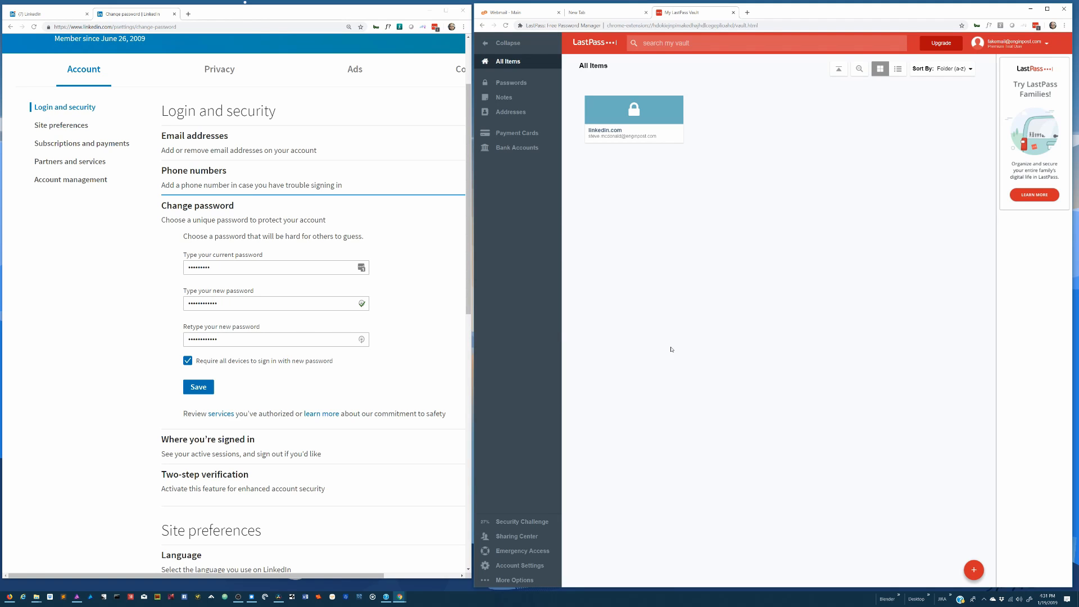
- Save the LinkedIn password change and accept the updated linkedin.com password in LastPass
click(373, 310)
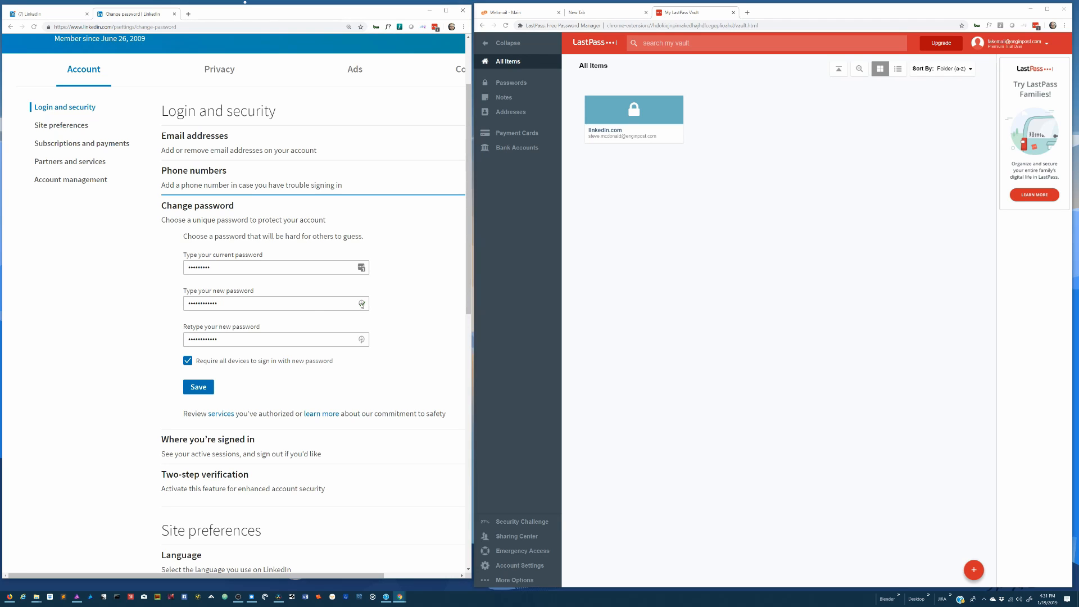
click(303, 308)
click(362, 305)
click(203, 387)
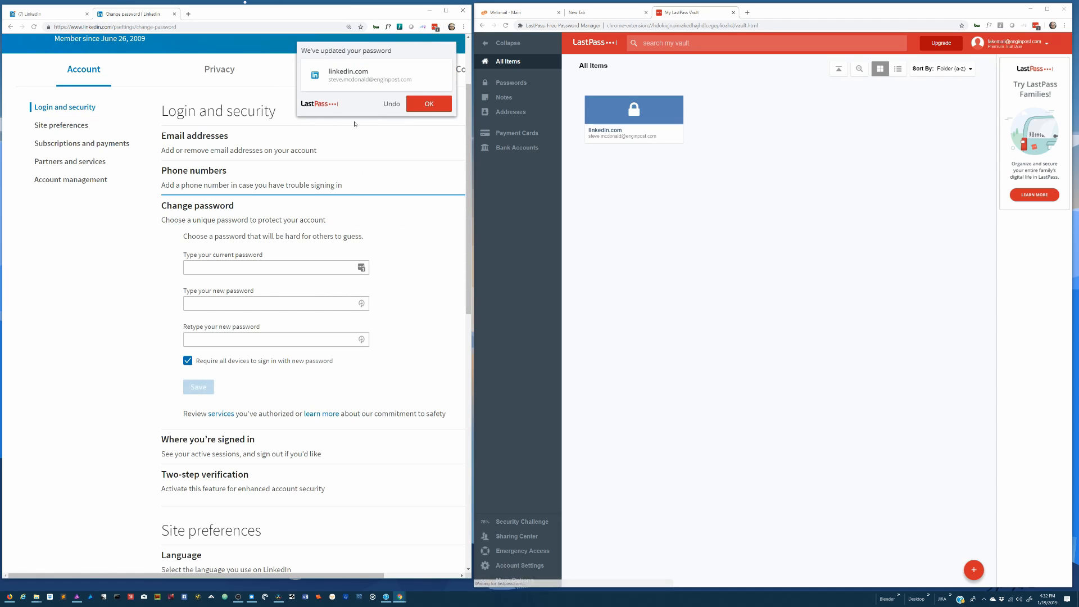
click(423, 107)
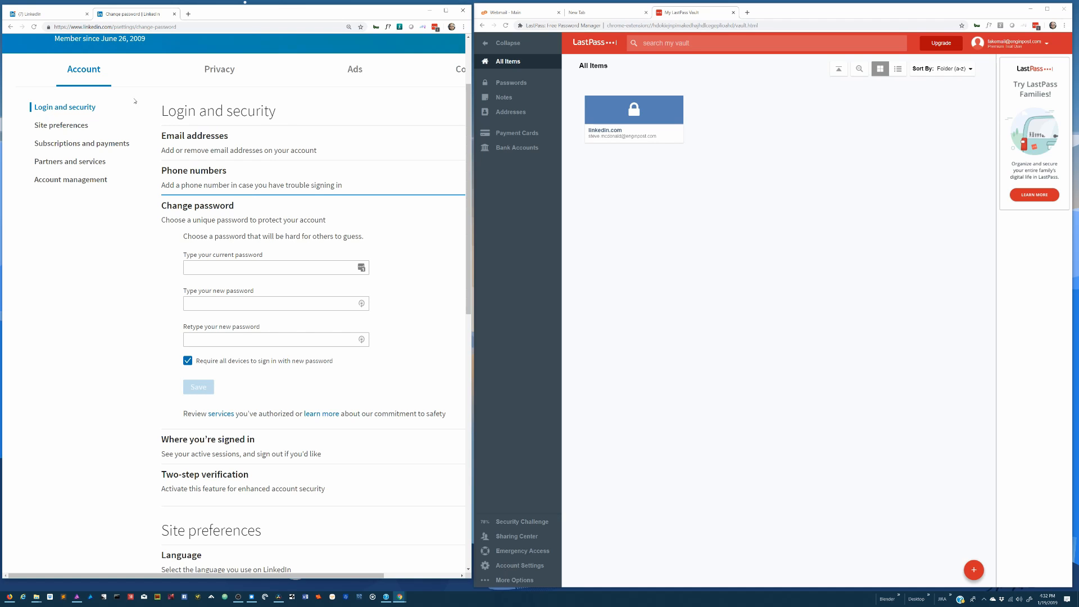
- Reopen LinkedIn's Change password section and fill the current password from the saved linkedin.com entry
click(91, 71)
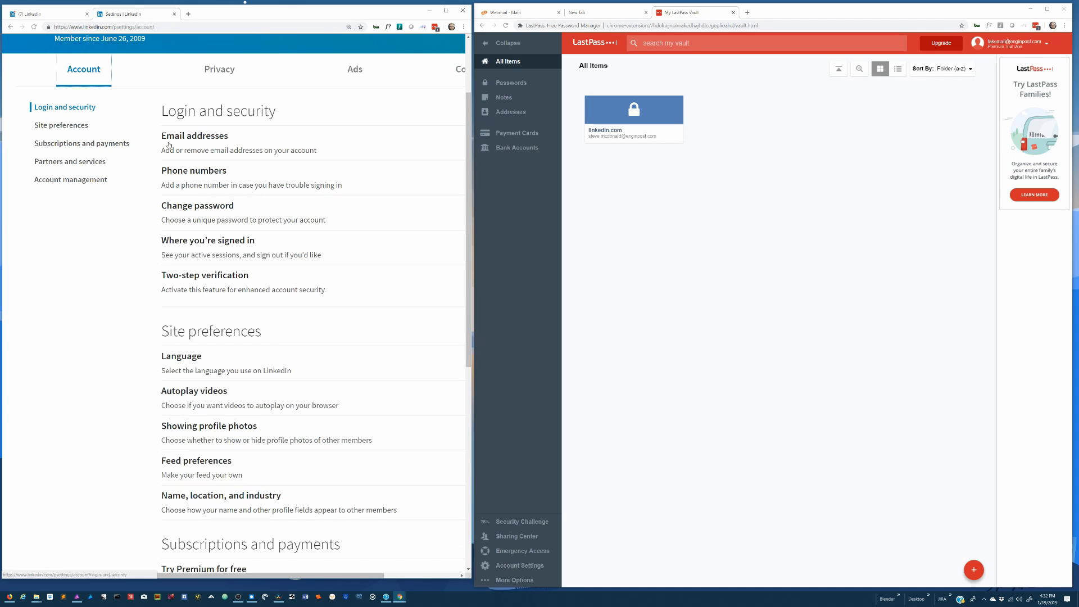
click(207, 209)
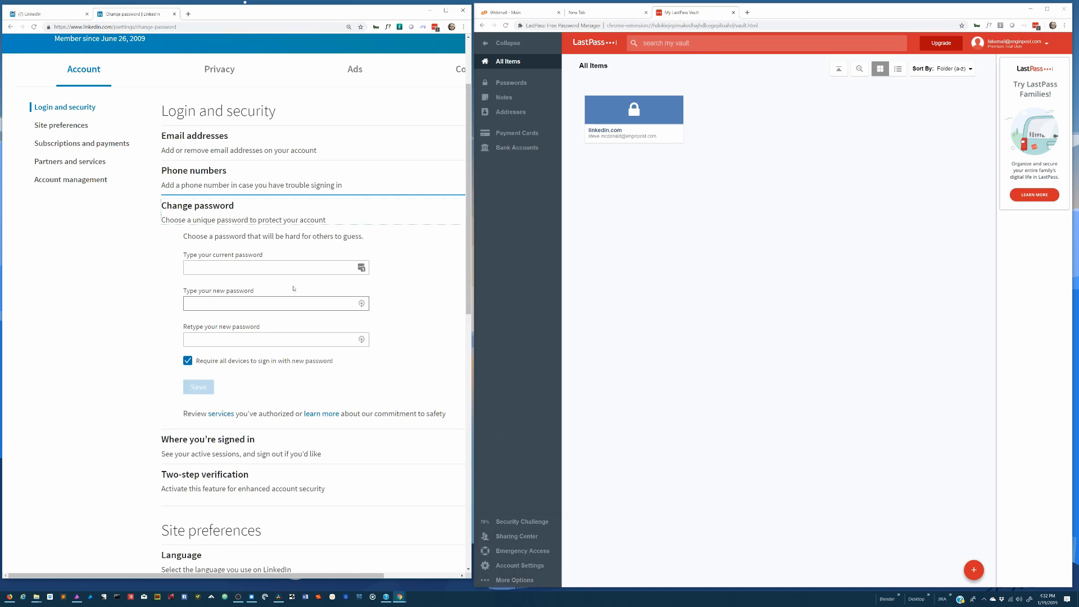
click(361, 267)
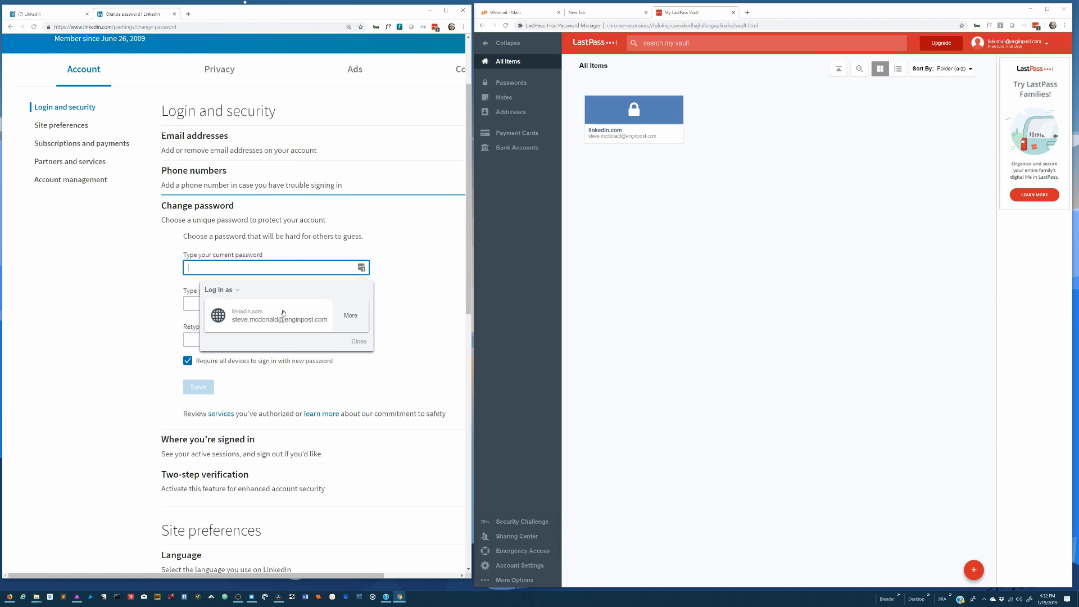
click(283, 313)
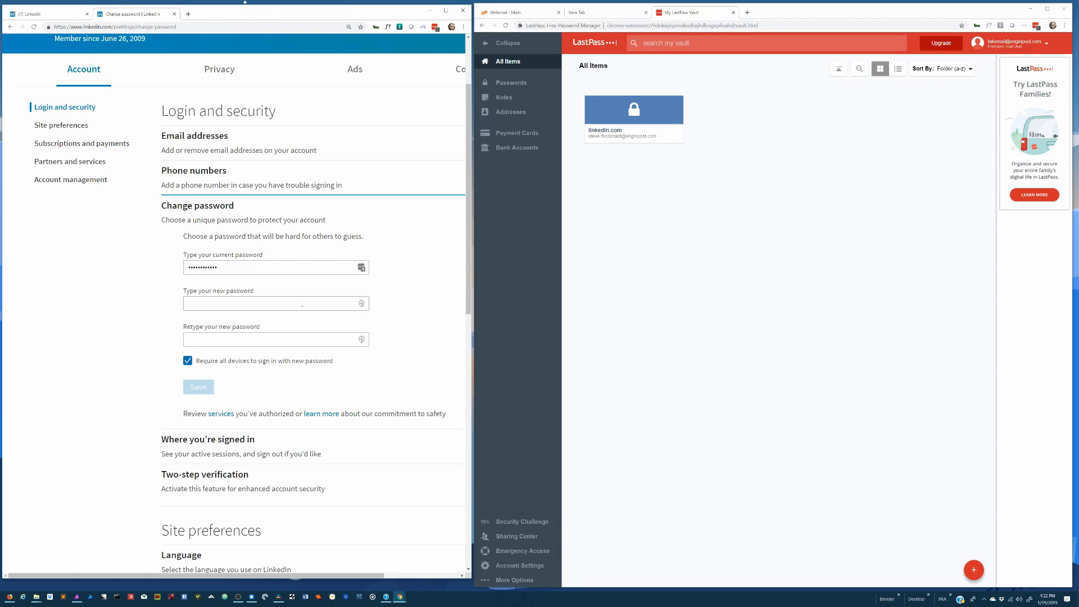
- Replace the LinkedIn password with a LastPass-generated one and update the password of the linkedin.com entry in LastPass
click(302, 304)
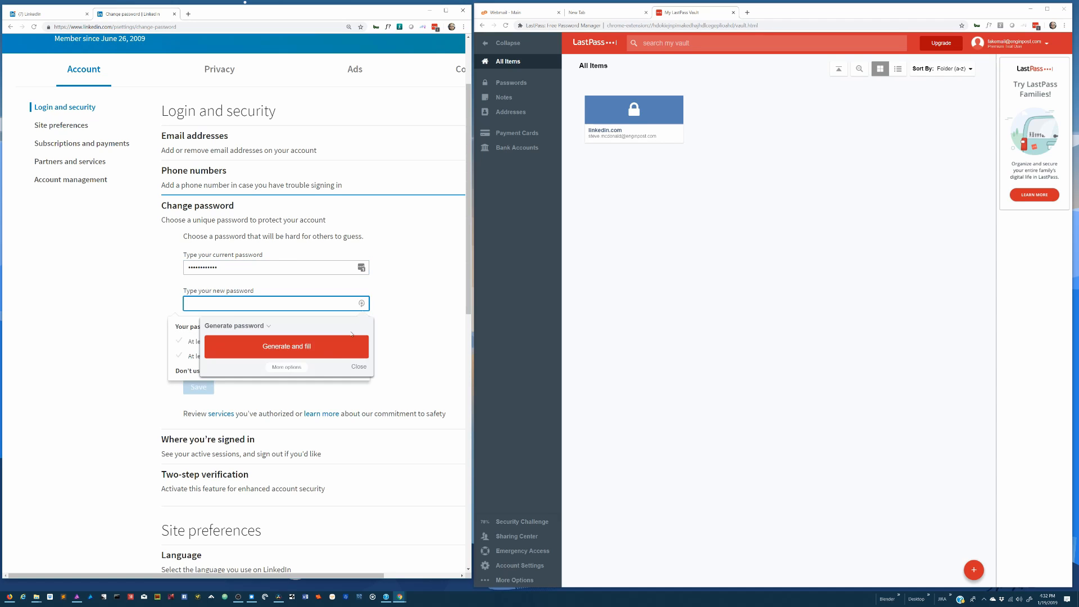
click(311, 348)
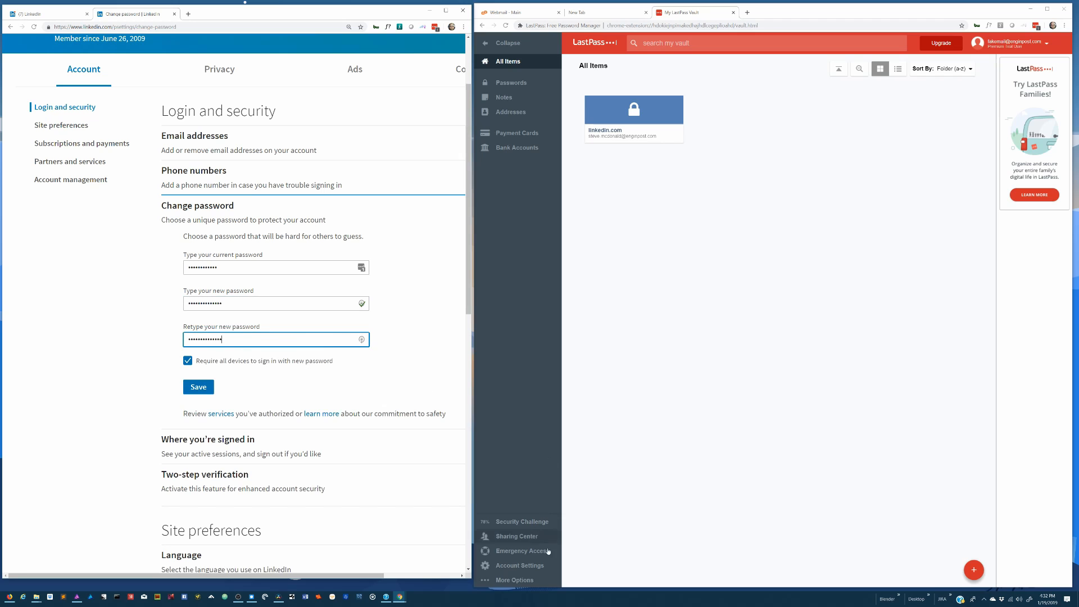
click(194, 387)
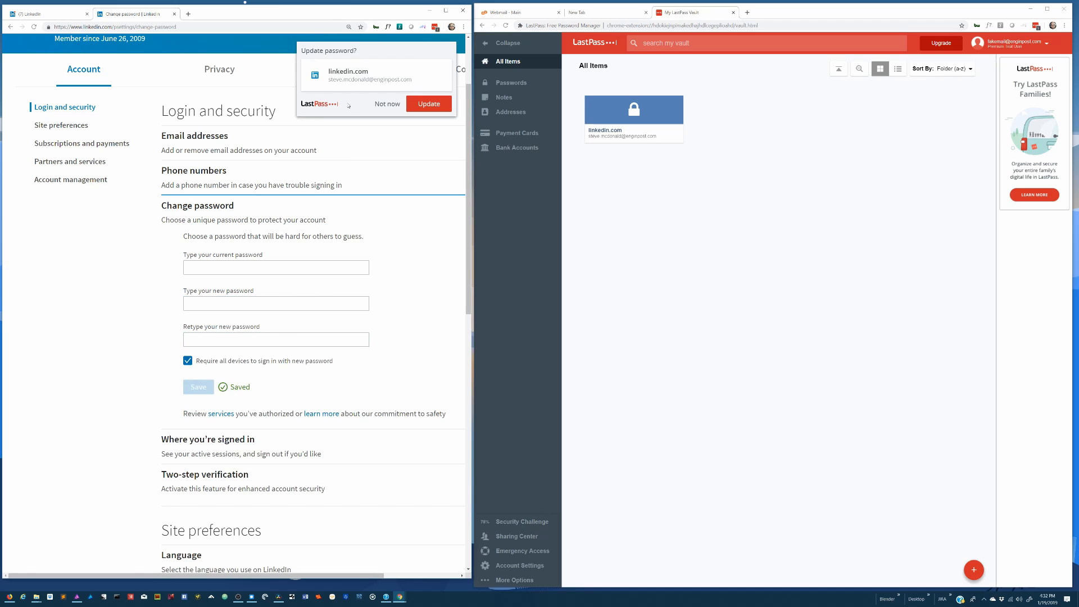
click(429, 105)
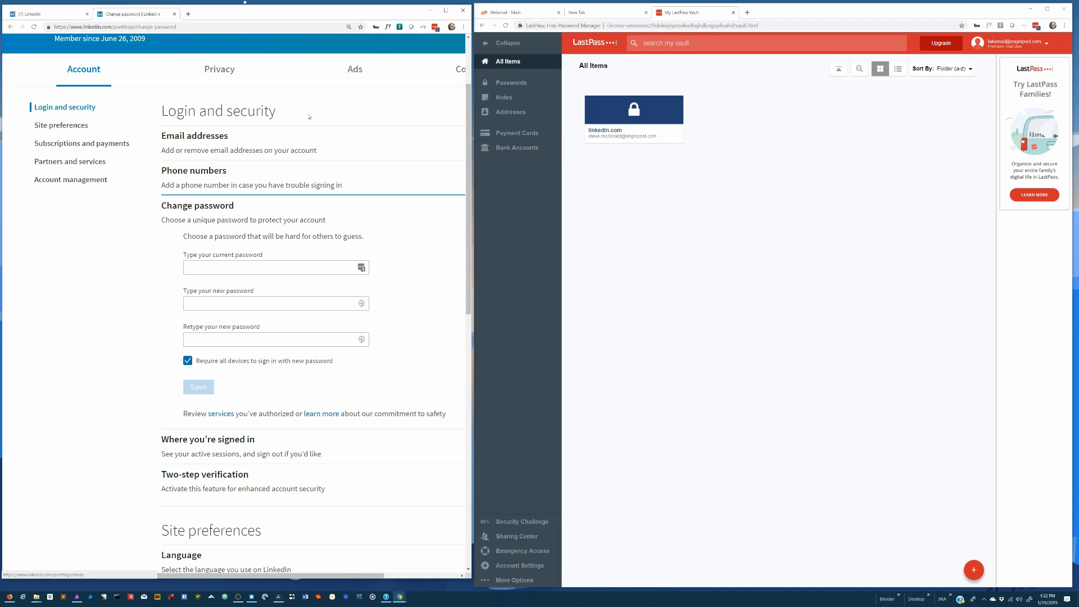
- Go to linkedin.com, sign out of the account, and sign back in with the credentials filled by LastPass
click(178, 27)
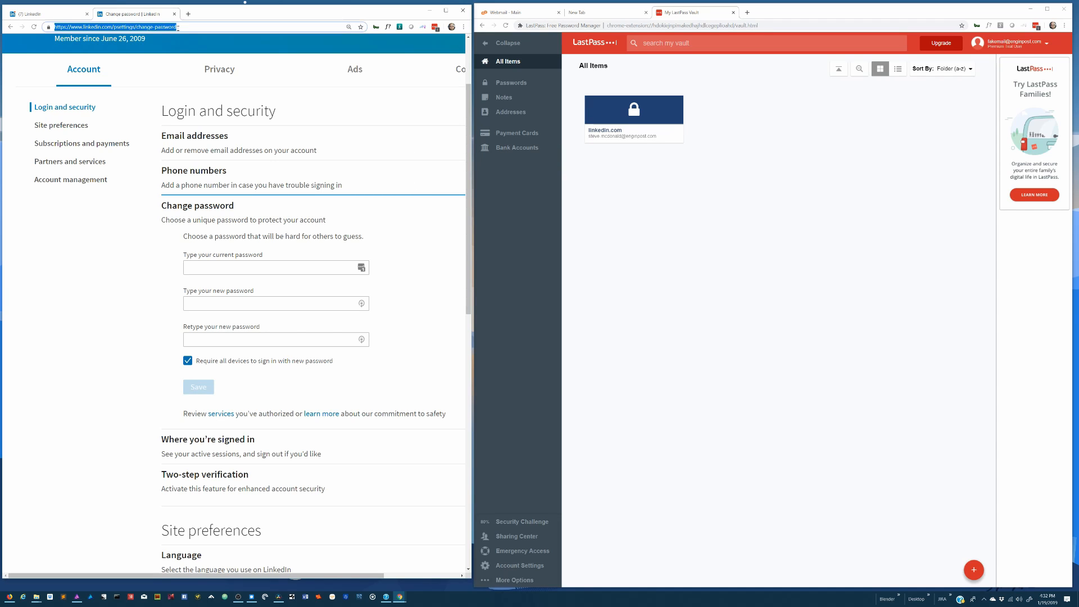
text(linkedin.com)
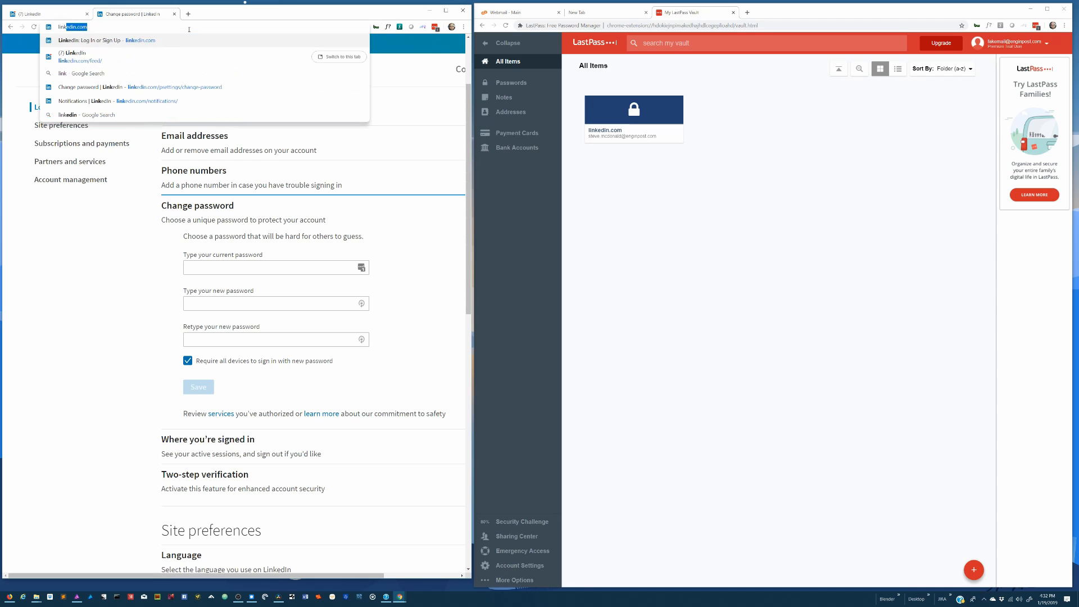
key(Return)
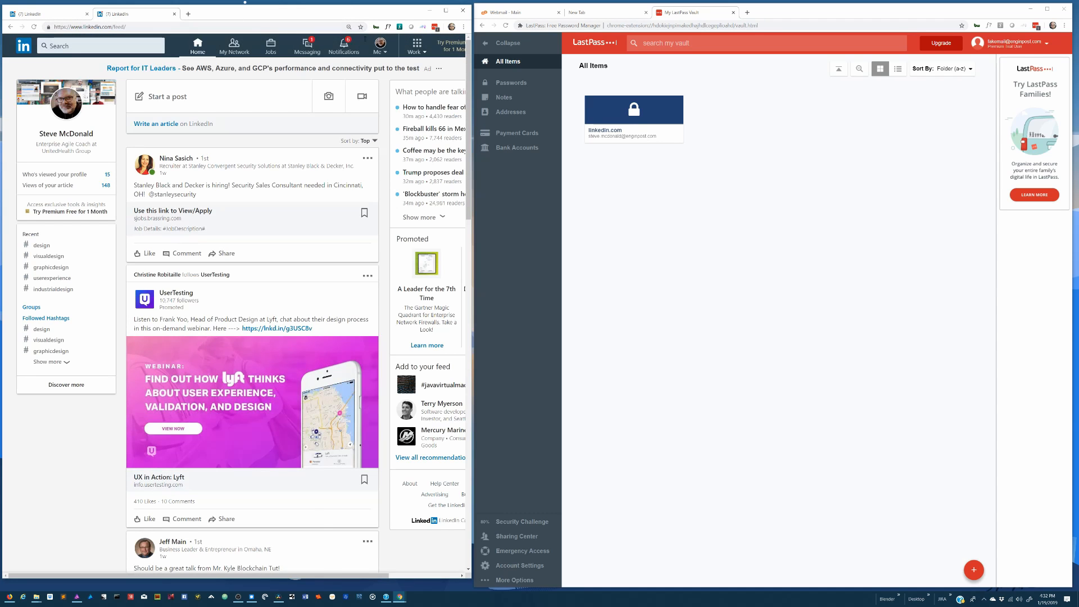
click(381, 47)
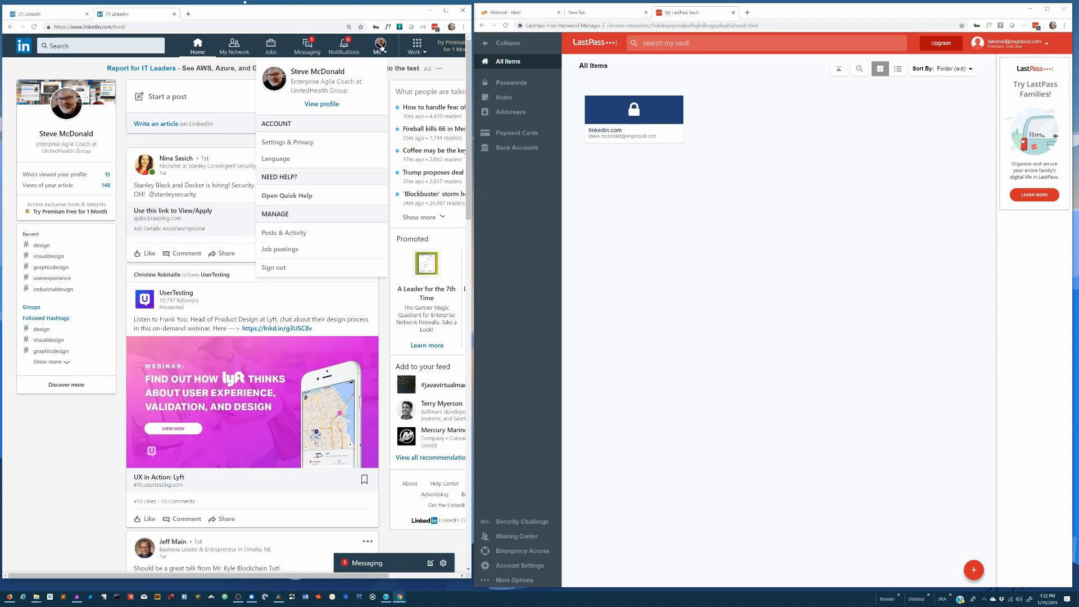
click(307, 267)
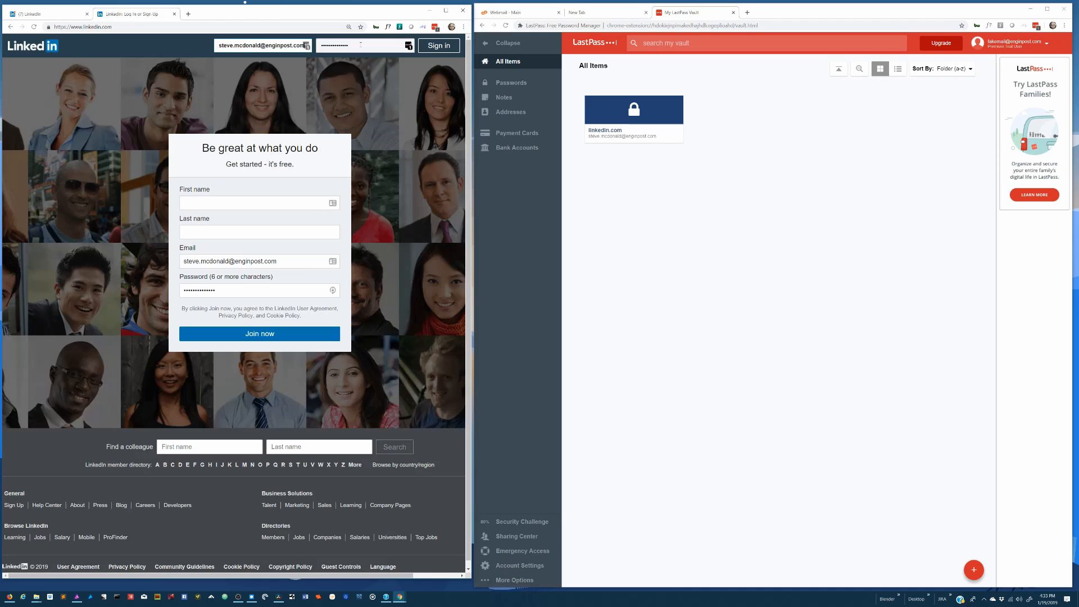
click(434, 47)
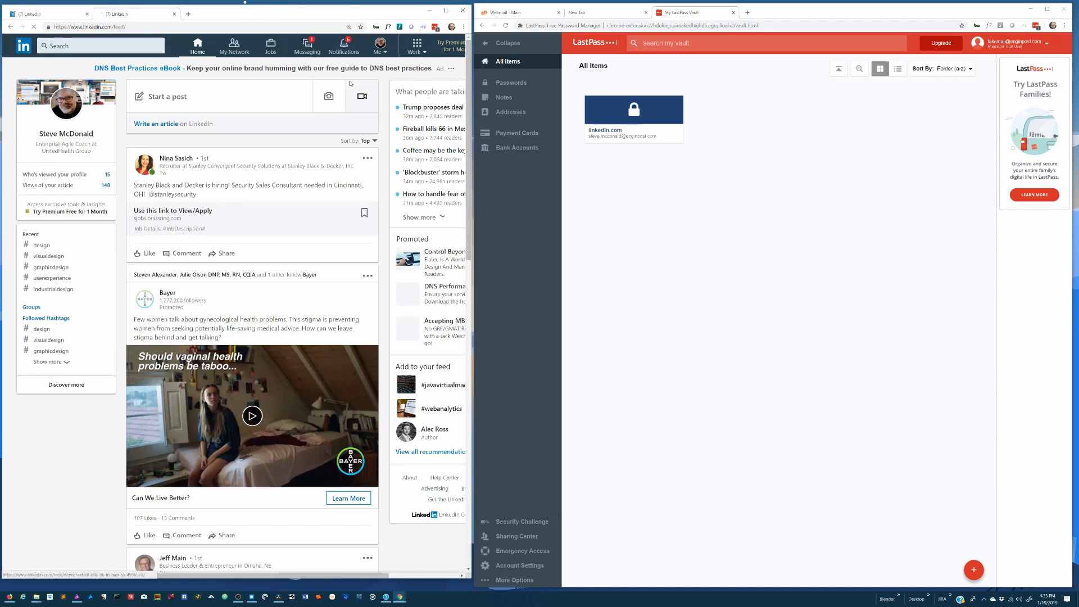
- Reveal the stored password in the vault's linkedin.com entry and close the entry without editing it
mouse_move(632, 133)
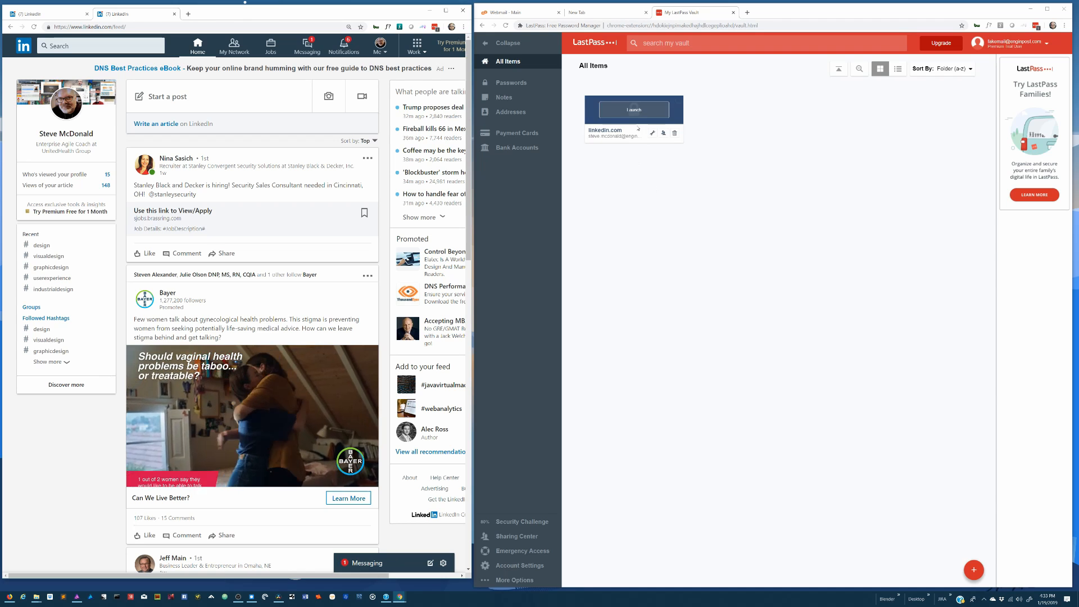
click(653, 133)
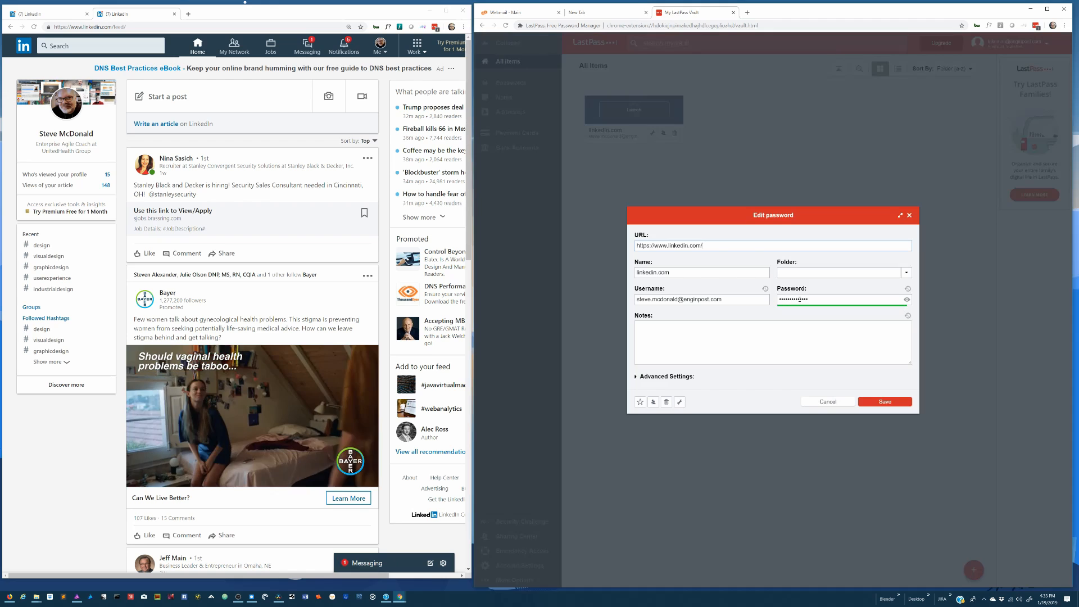
click(907, 300)
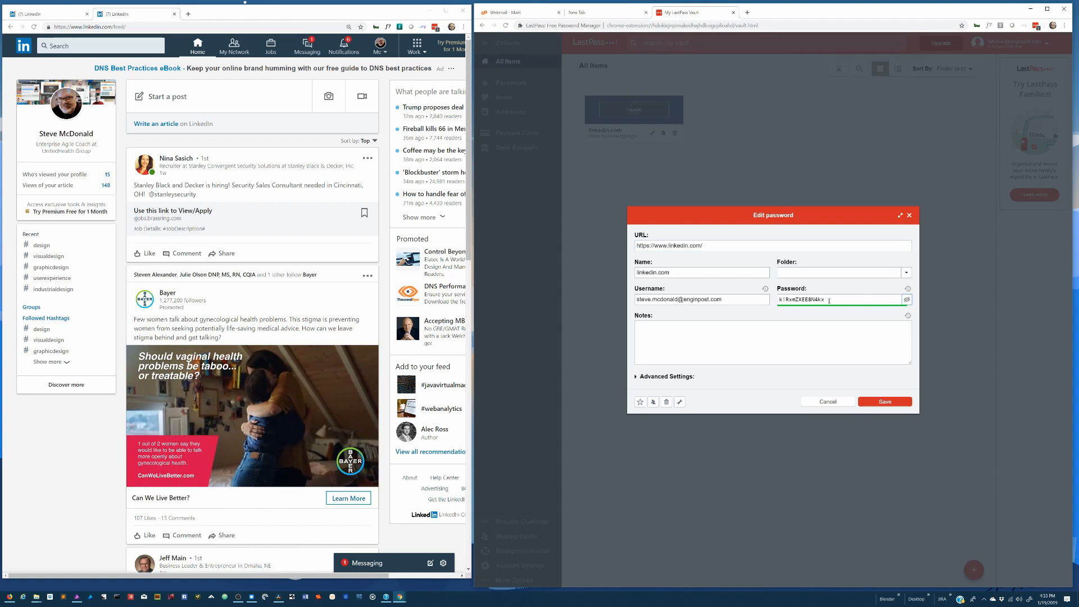
click(816, 339)
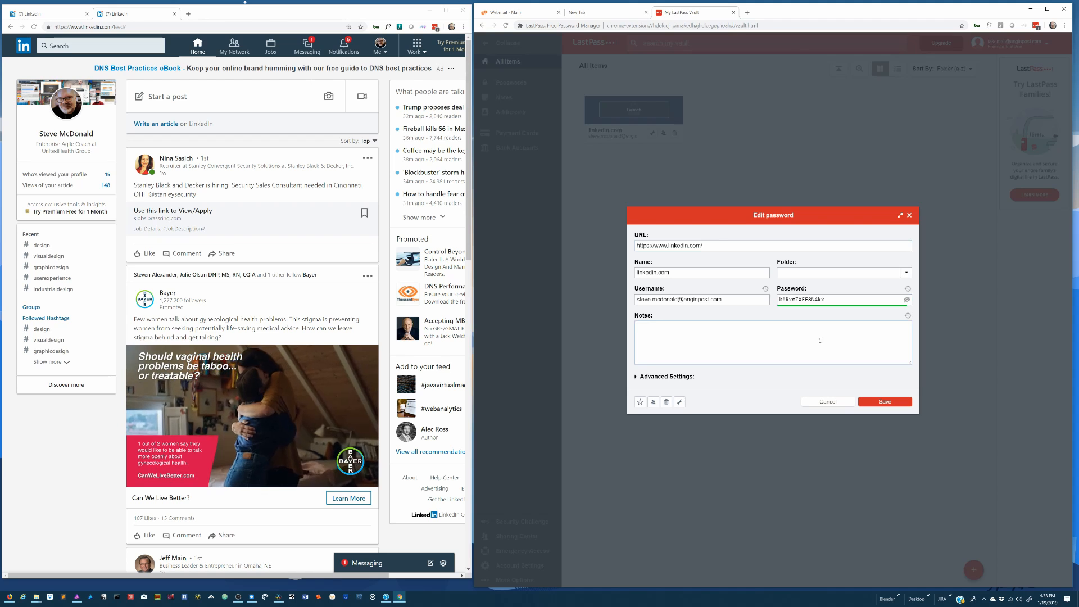
click(909, 215)
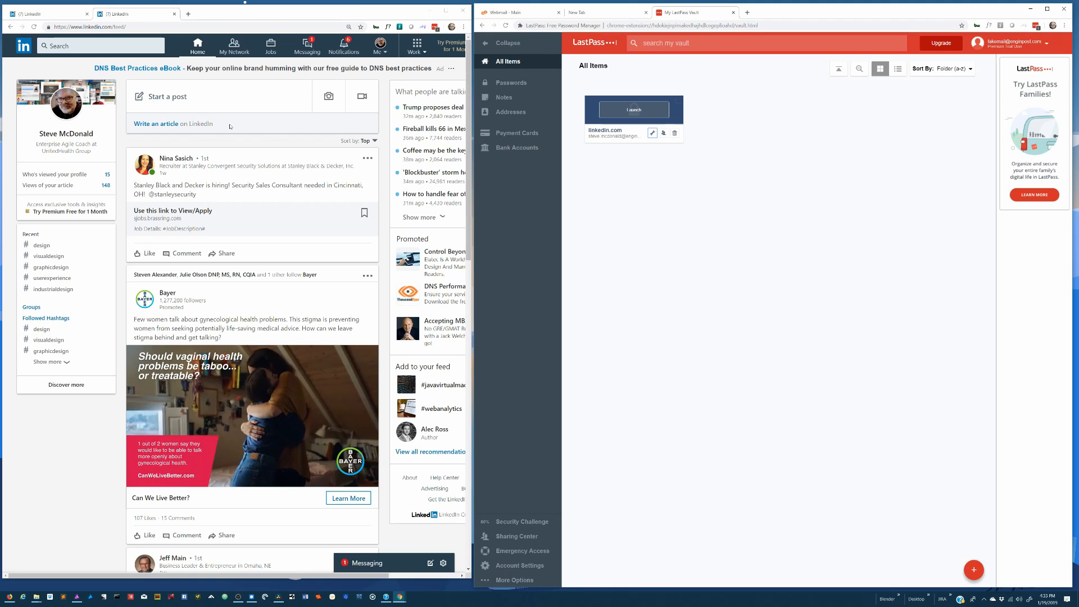
- Close the extra LinkedIn tab, launch linkedin.com from its vault entry, and close the launched page
click(174, 13)
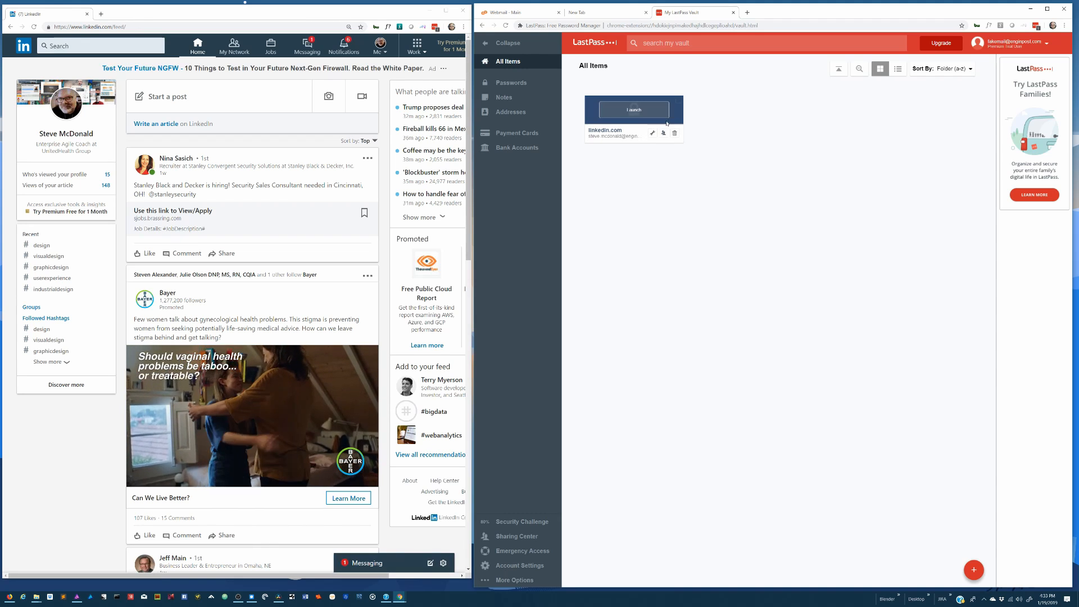
mouse_move(676, 124)
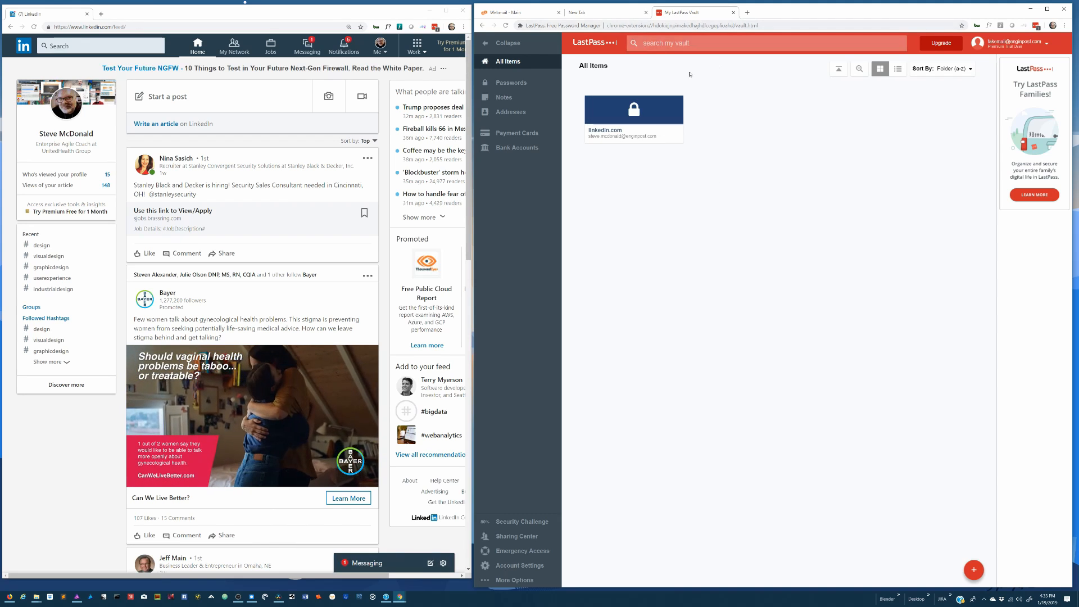
click(641, 113)
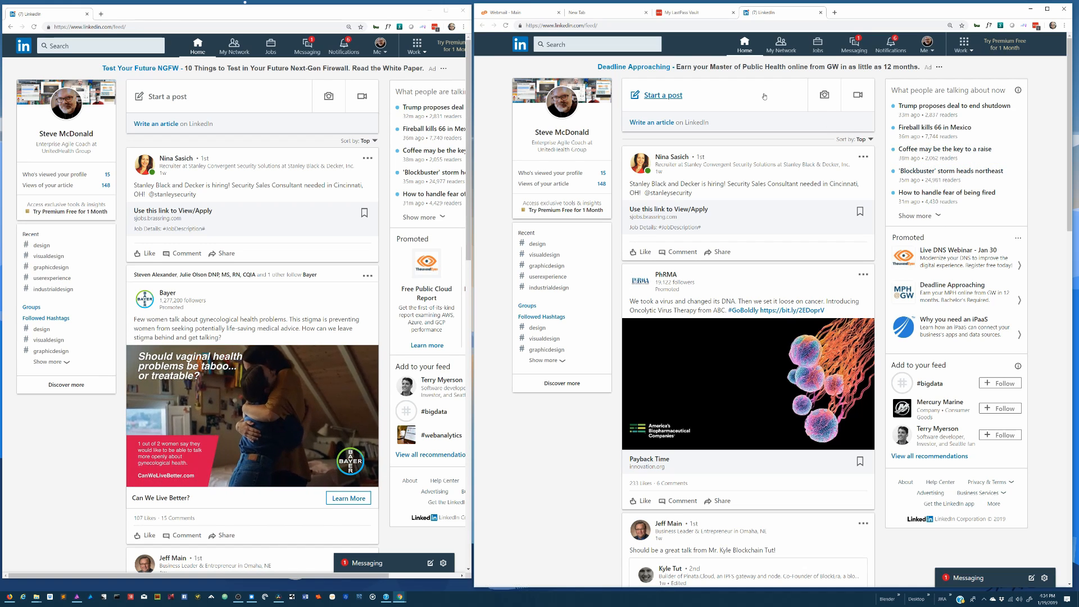
click(820, 13)
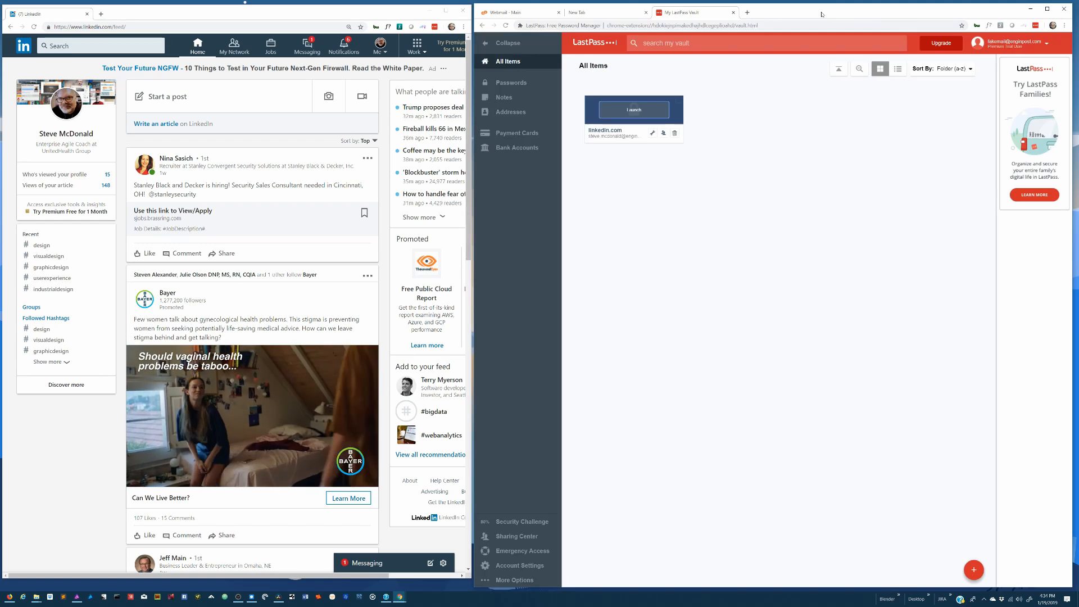
- Launch linkedin.com from the saved passwords in the LastPass browser extension and close the launched page
click(1036, 25)
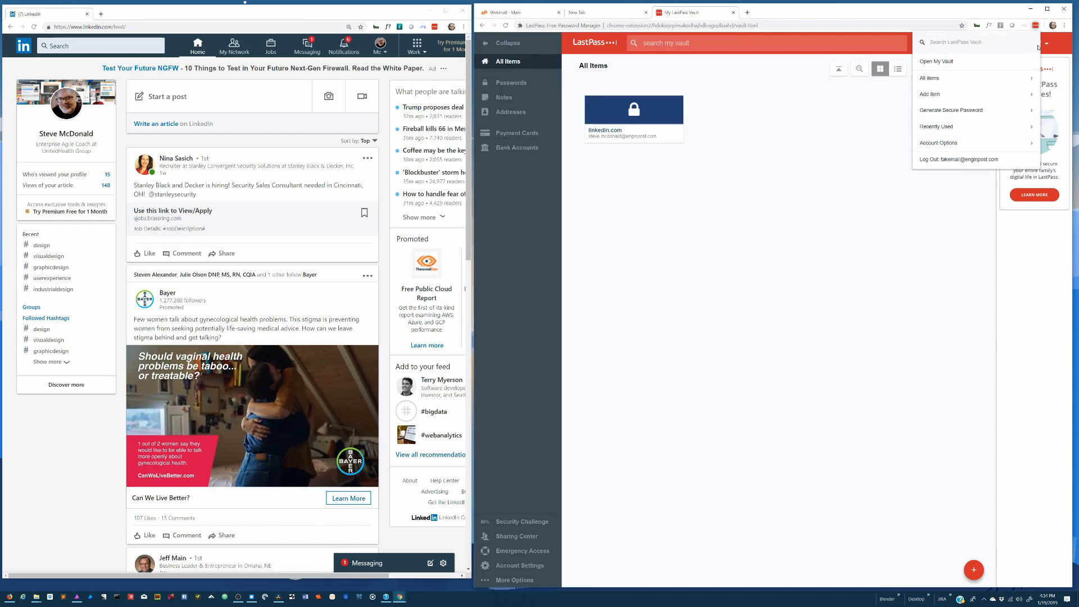
click(930, 79)
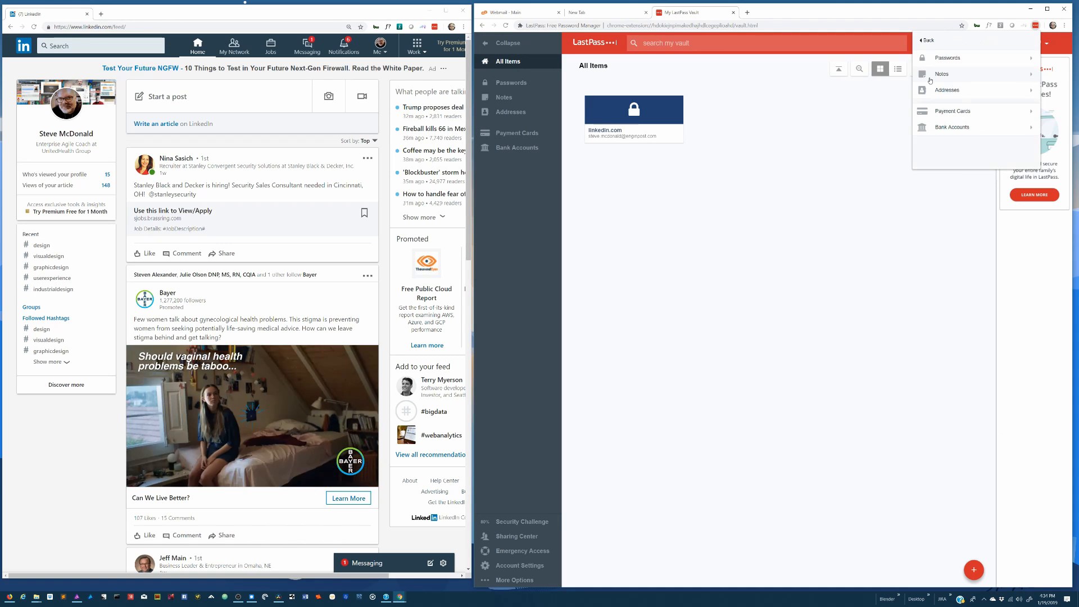
click(954, 58)
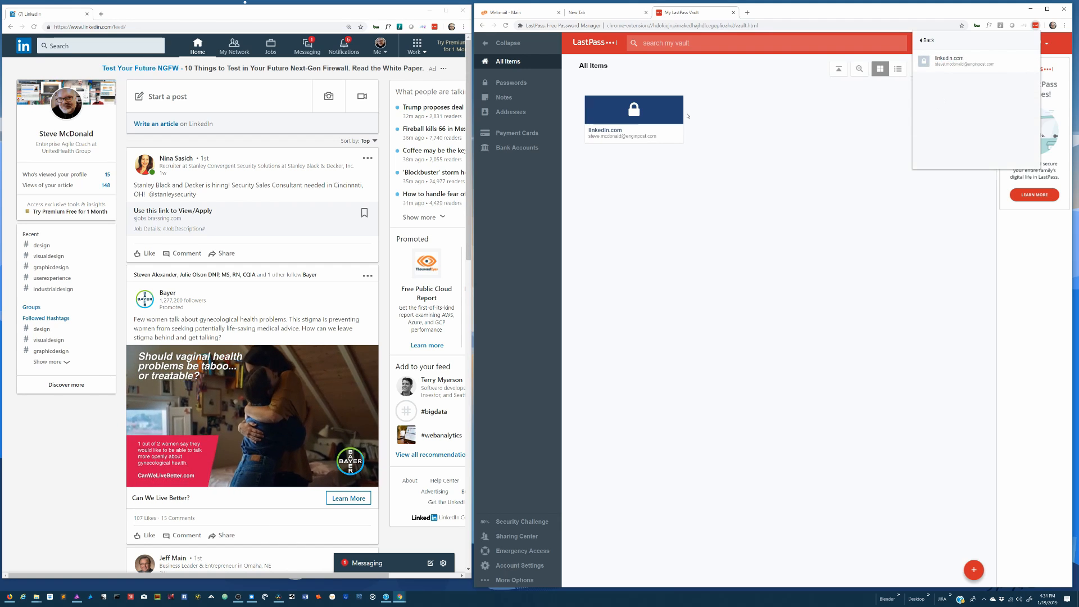
click(985, 62)
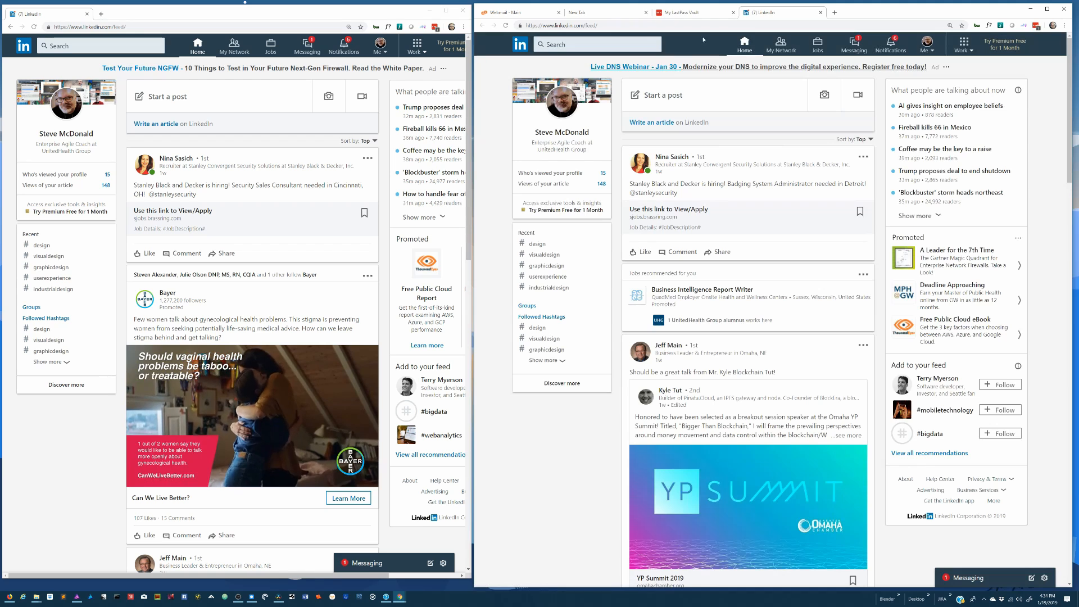
click(821, 13)
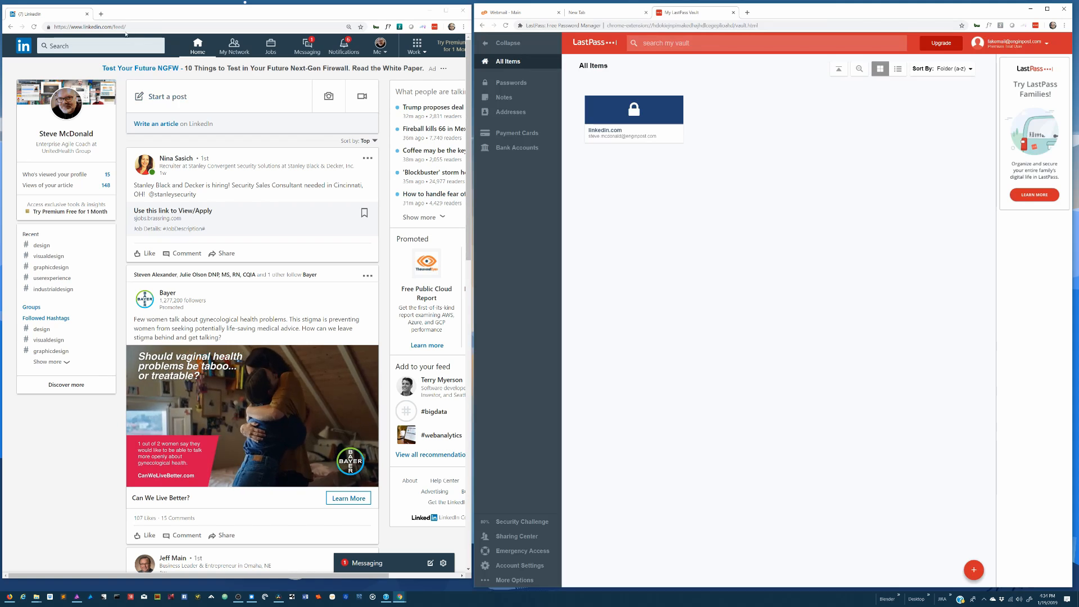
- Go to facebook.com in place of the LinkedIn page, view the account's profile, and log out
click(144, 26)
text(facebook.com)
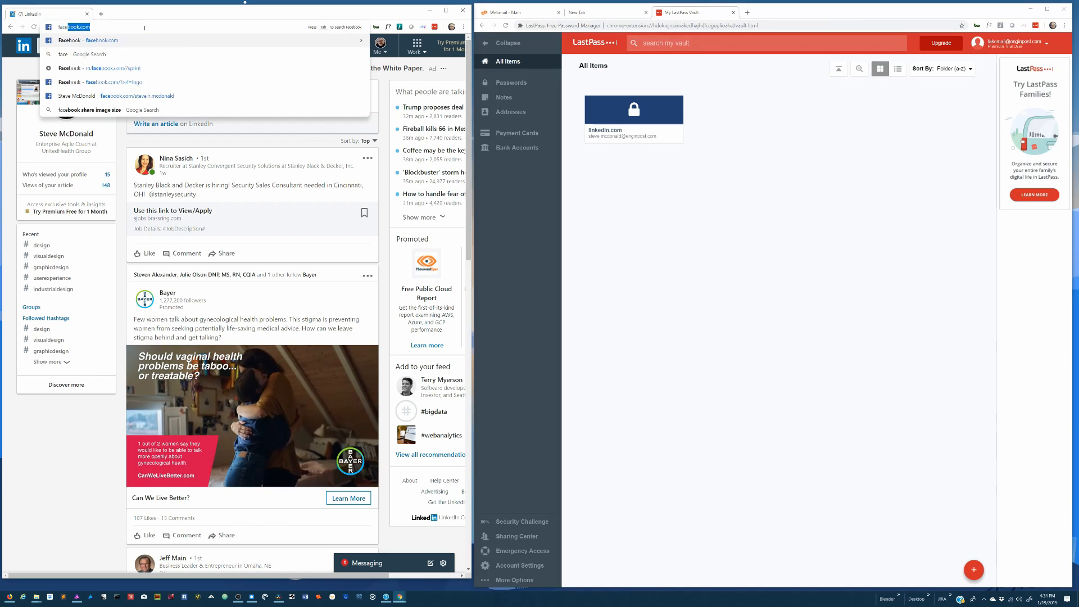
key(Return)
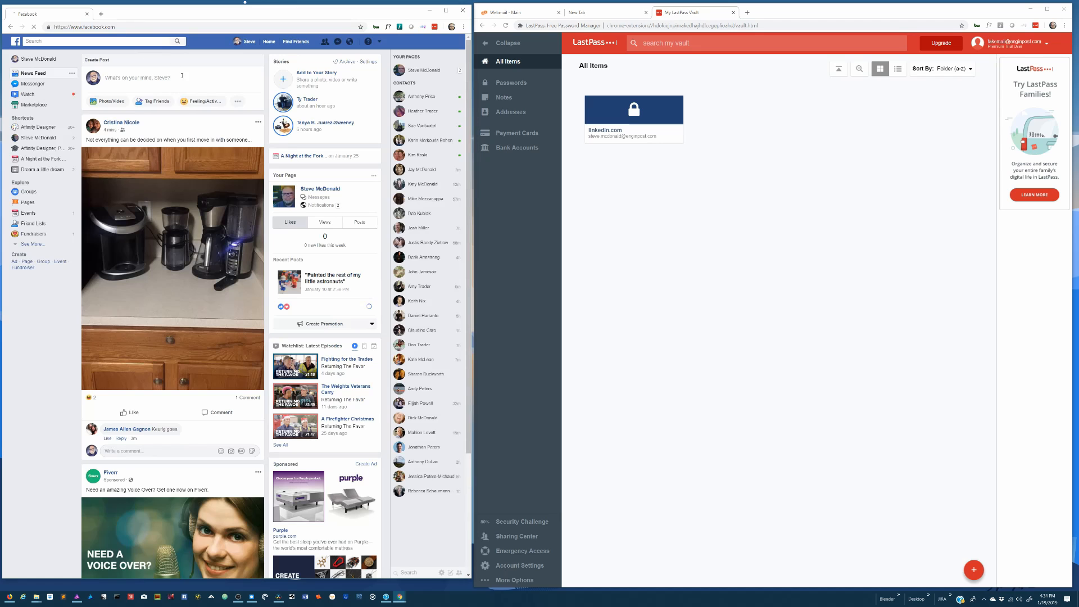
click(249, 42)
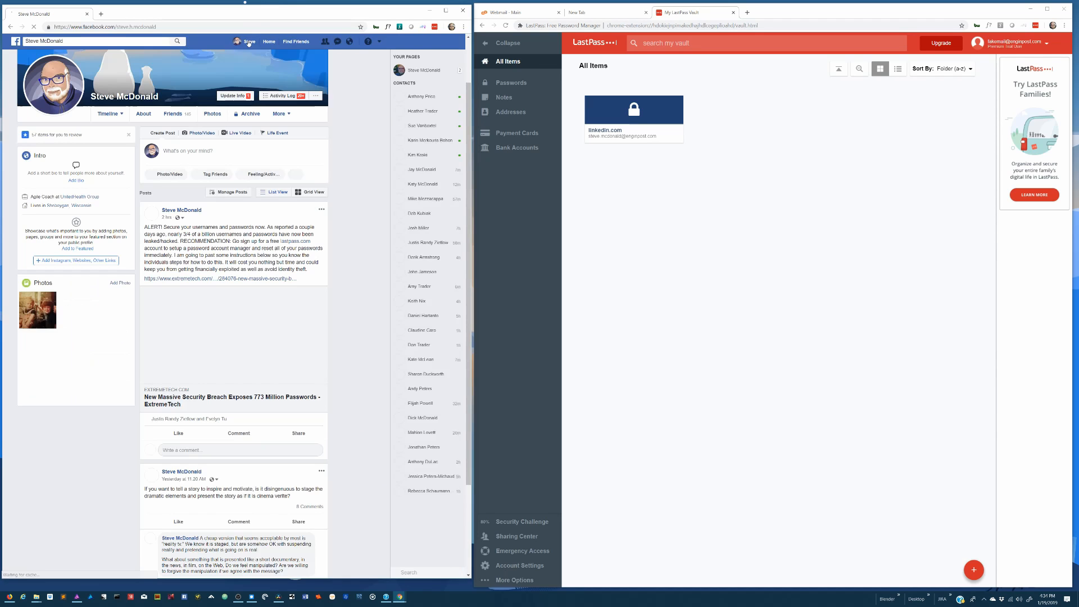
click(378, 43)
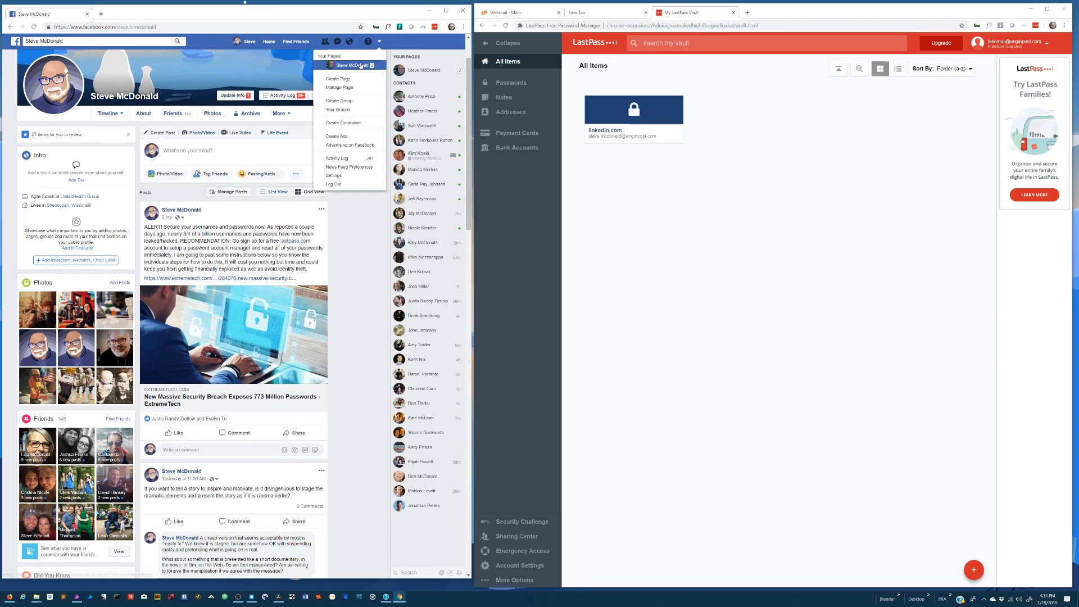
click(344, 184)
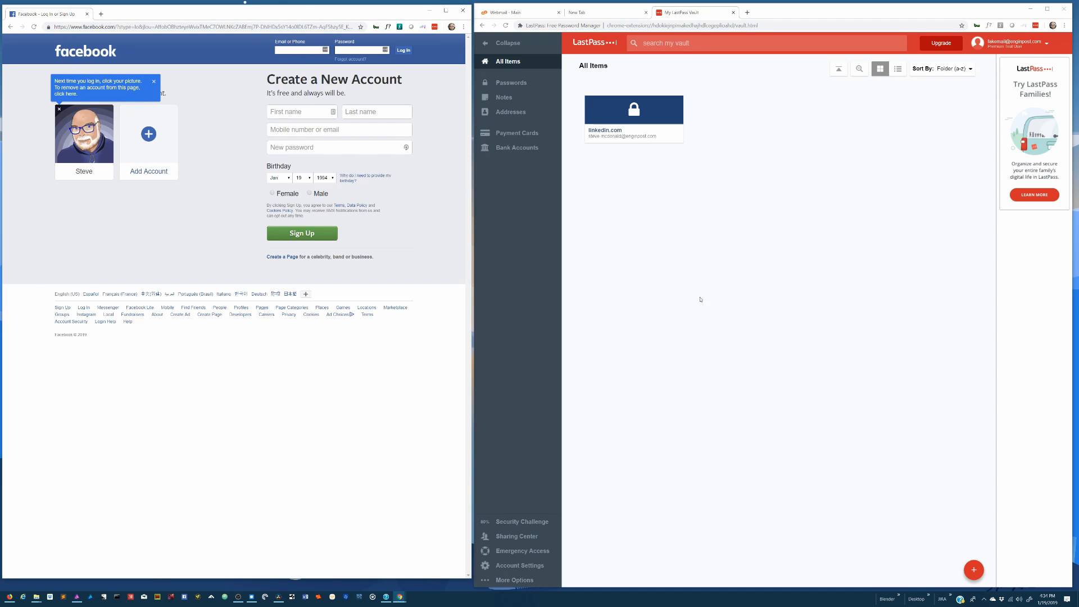
- Log in to Facebook with the account's email and password, and add the facebook.com login to LastPass
click(9, 598)
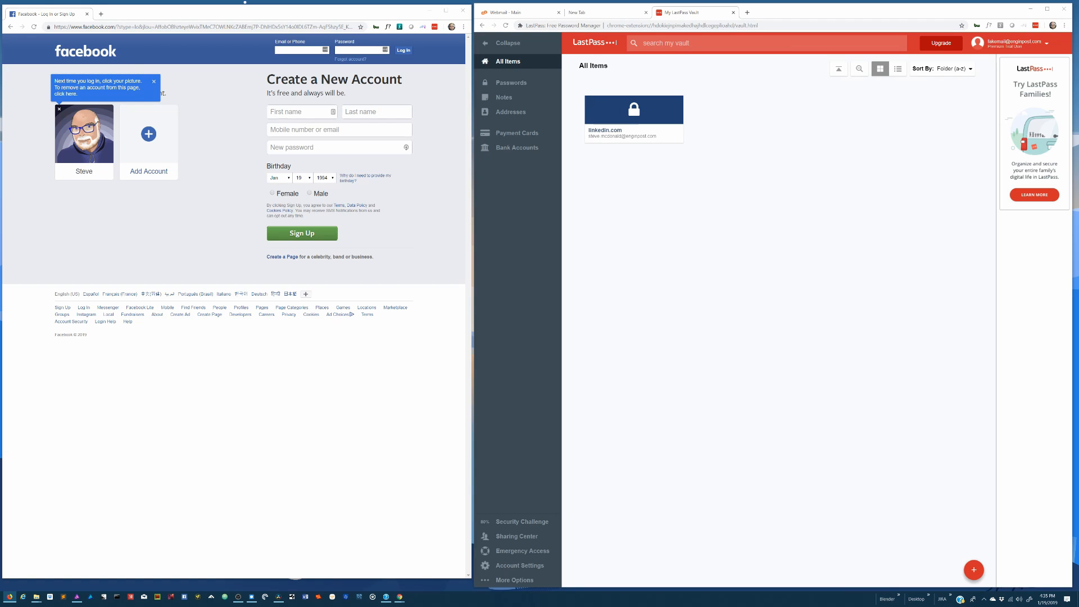
click(292, 51)
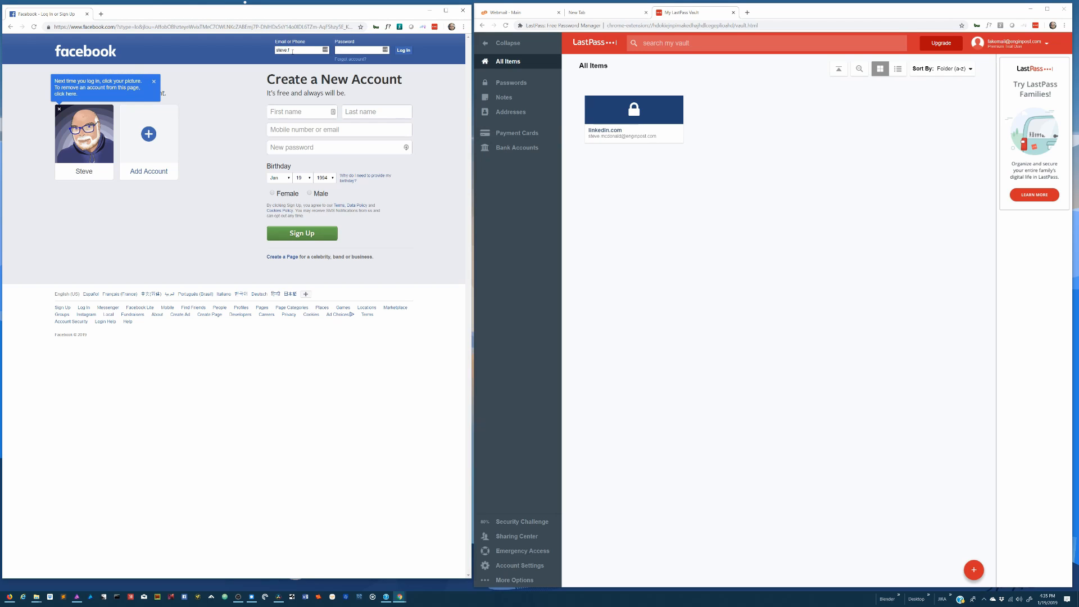
key(Tab)
key(ctrl+v)
click(403, 51)
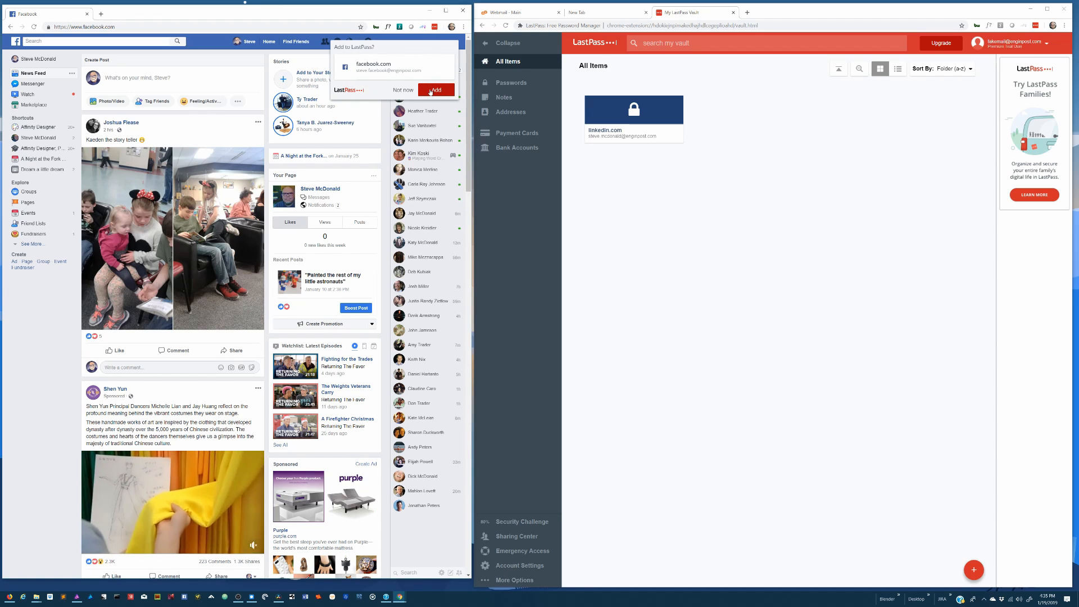
click(431, 91)
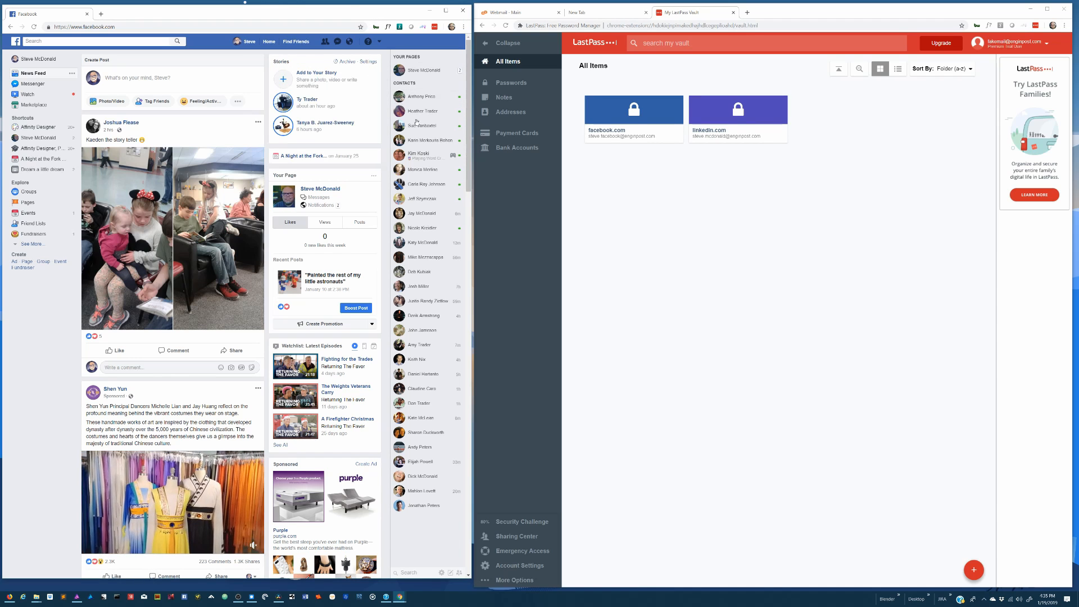
- Reveal the stored password in the vault's facebook.com entry, hide it again, and close the entry without saving
mouse_move(602, 135)
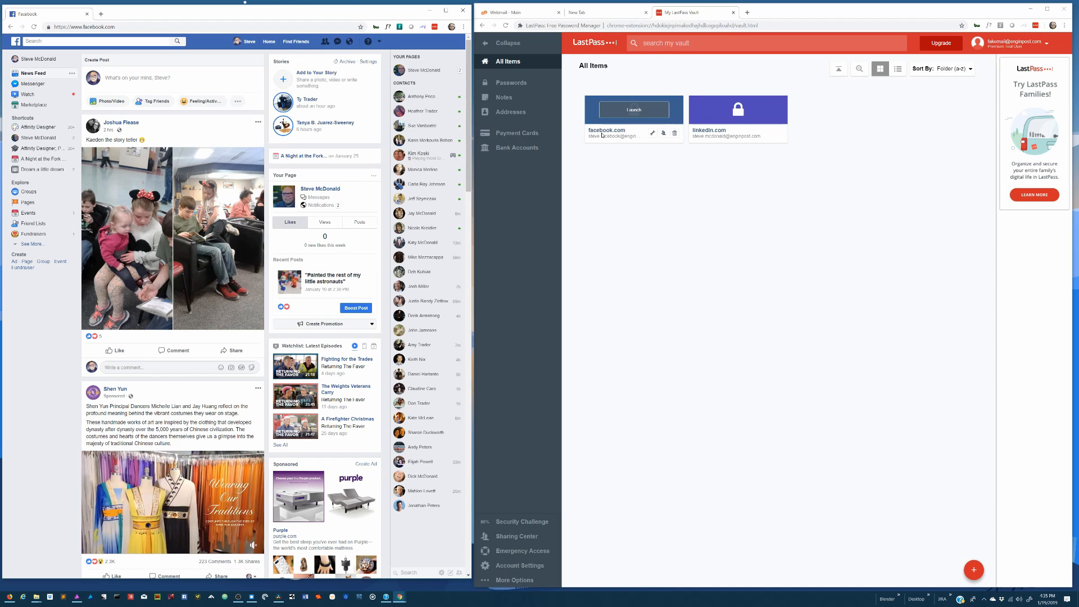
click(653, 134)
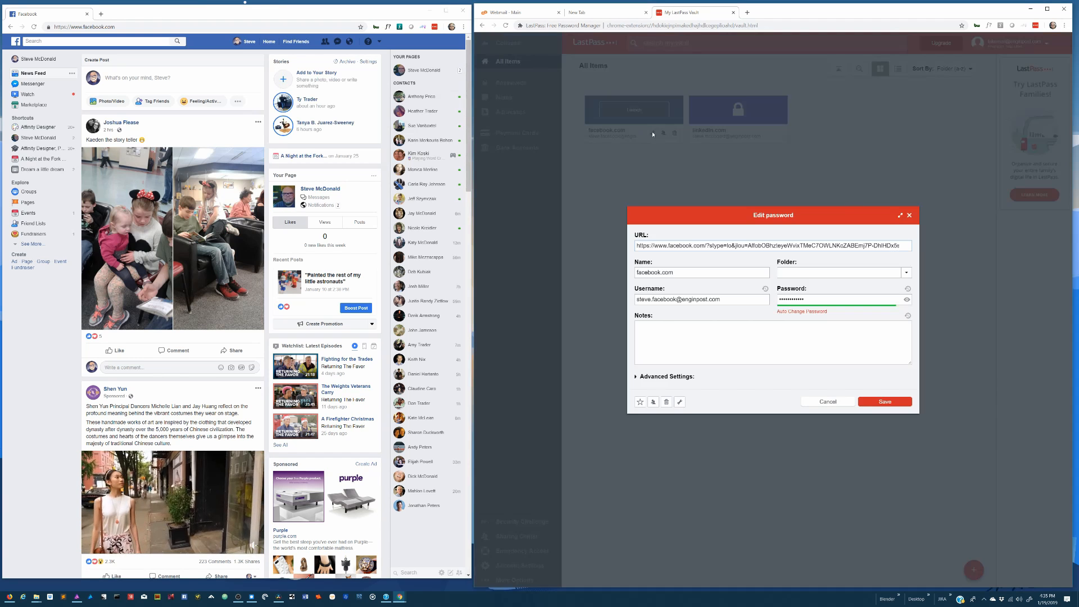
click(906, 300)
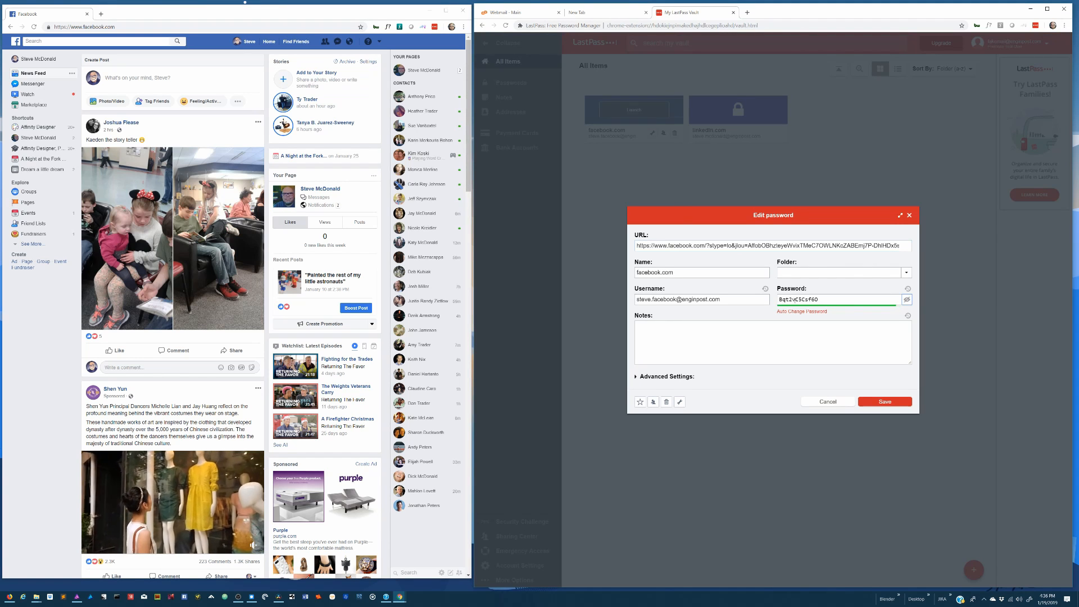
click(906, 300)
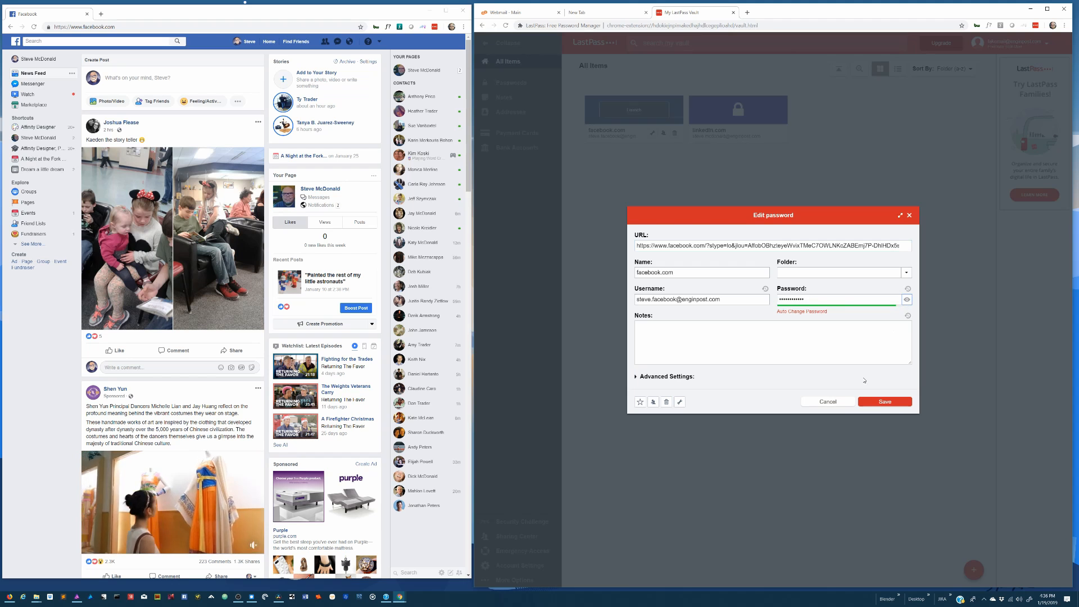
click(845, 402)
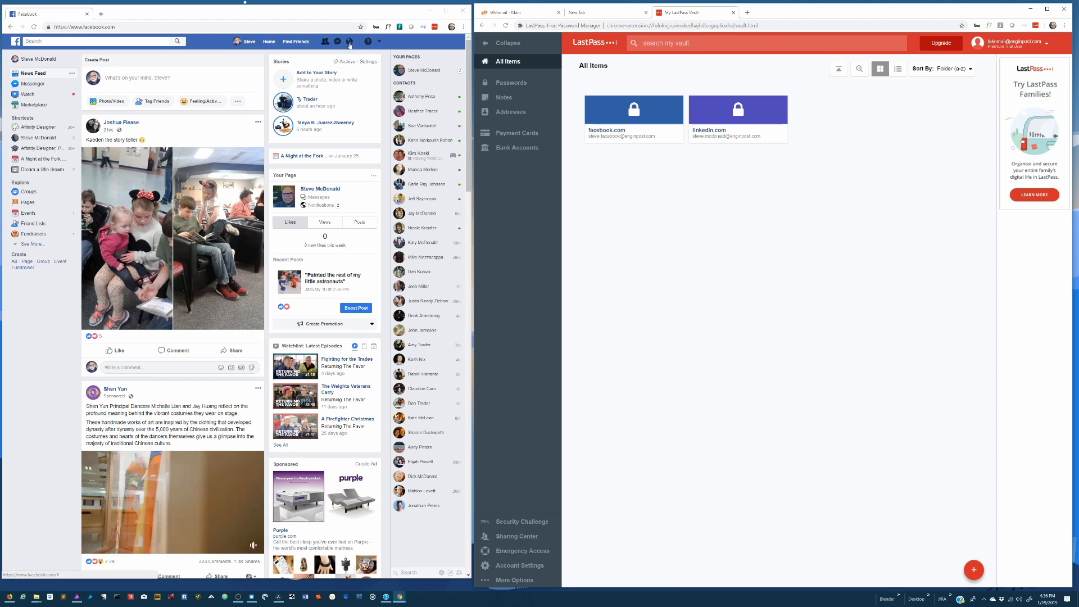
- Open the password change form in Facebook's security settings and fill in the current password from the saved LastPass login
click(380, 43)
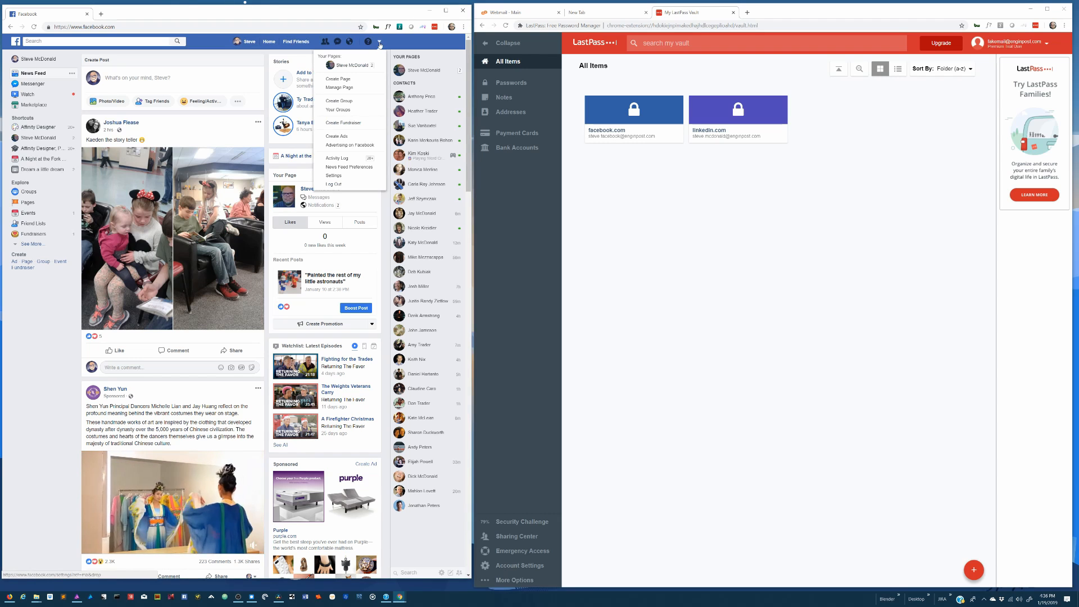
click(337, 176)
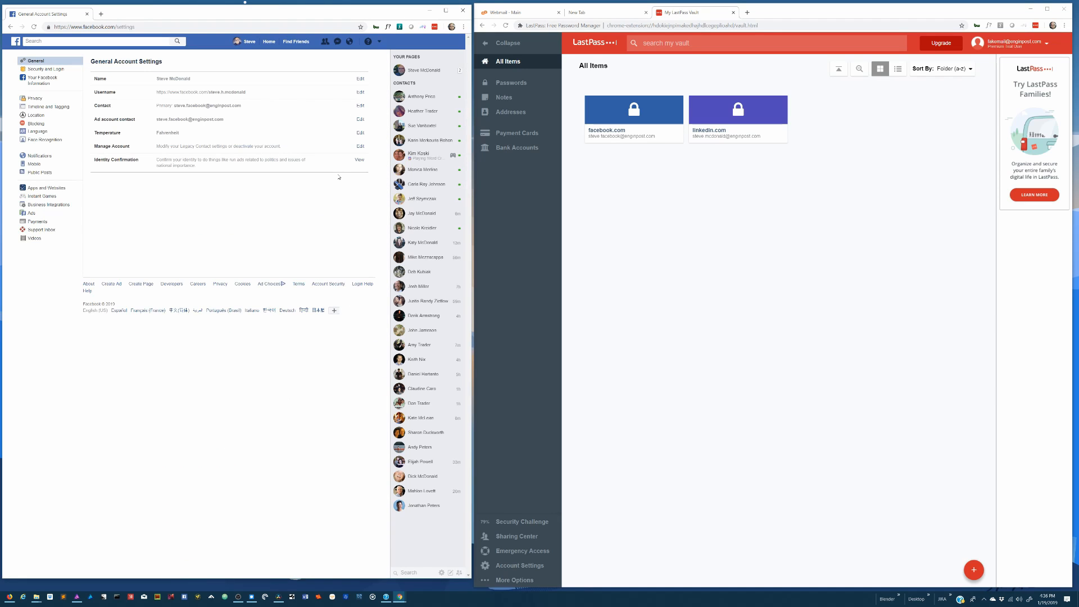
click(62, 69)
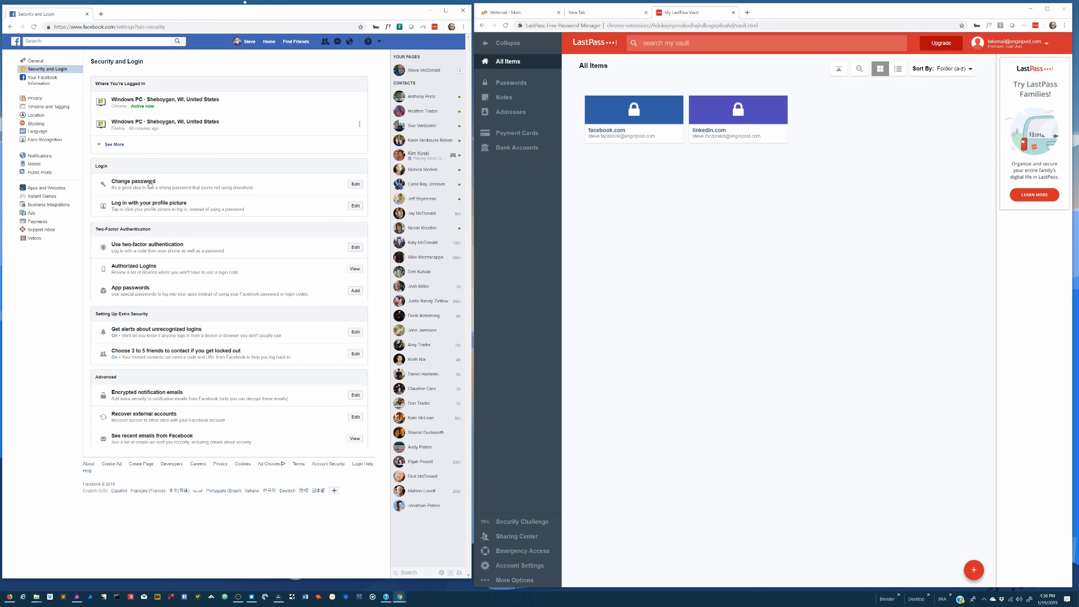
click(353, 185)
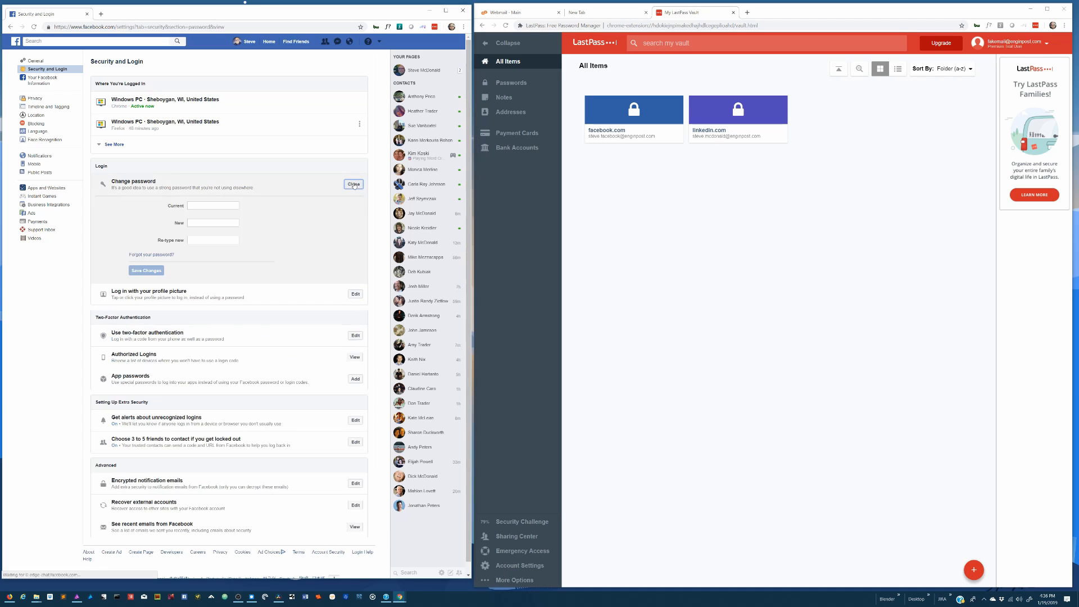
click(216, 206)
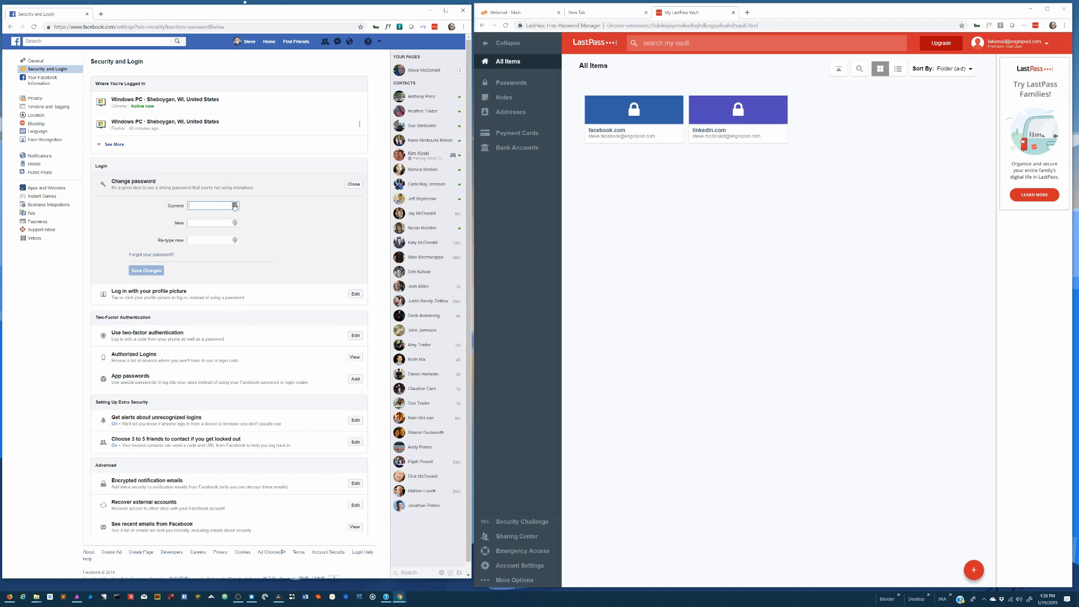
click(234, 206)
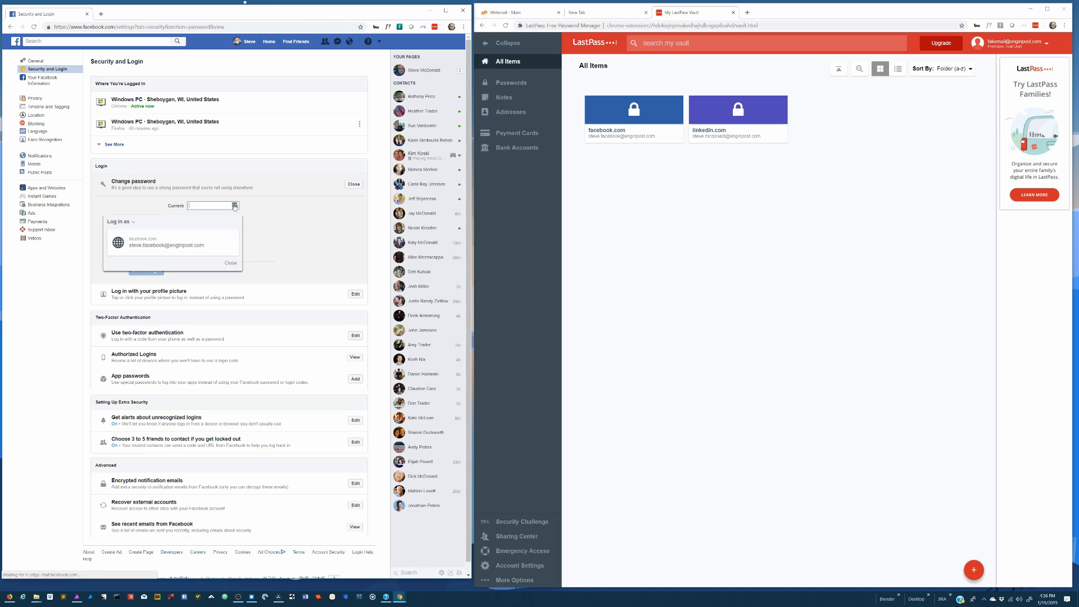
click(164, 241)
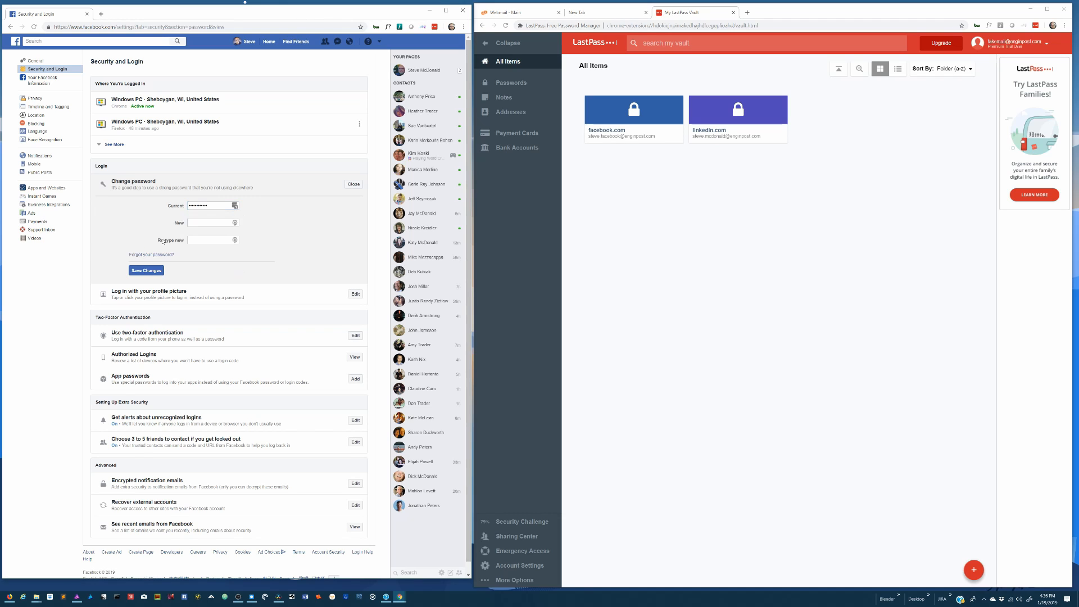
- Generate and fill a new Facebook password with LastPass, save the password change, and accept the updated vault entry
click(235, 225)
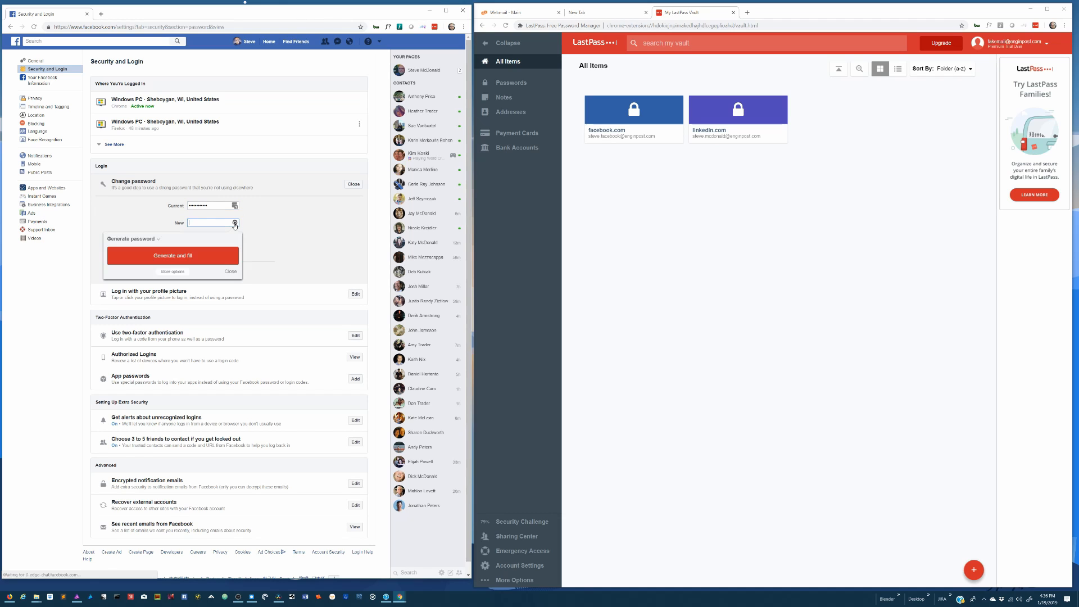
click(191, 256)
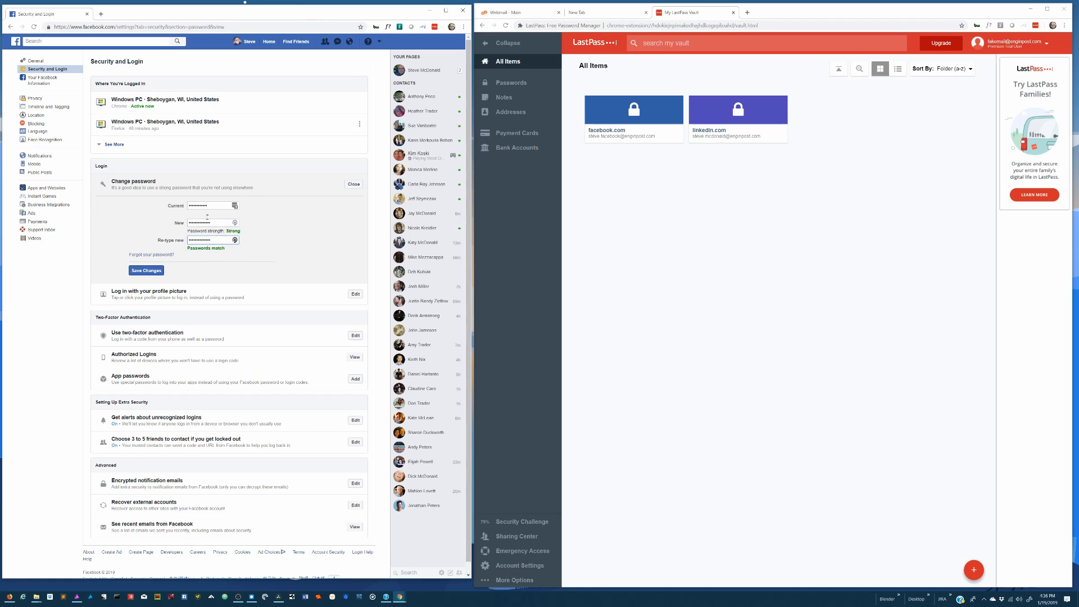
click(154, 270)
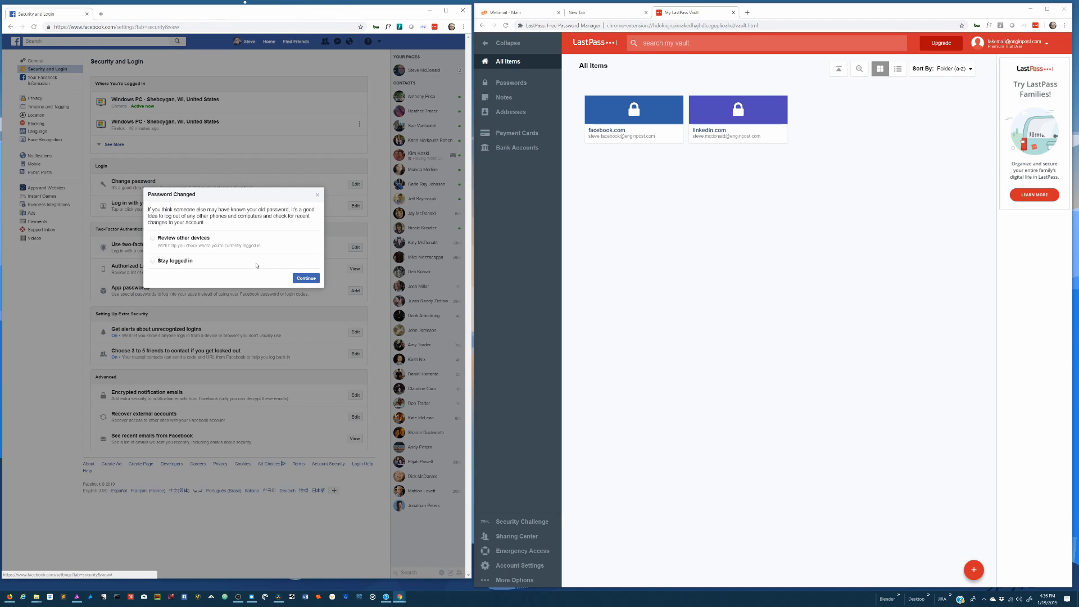
click(317, 194)
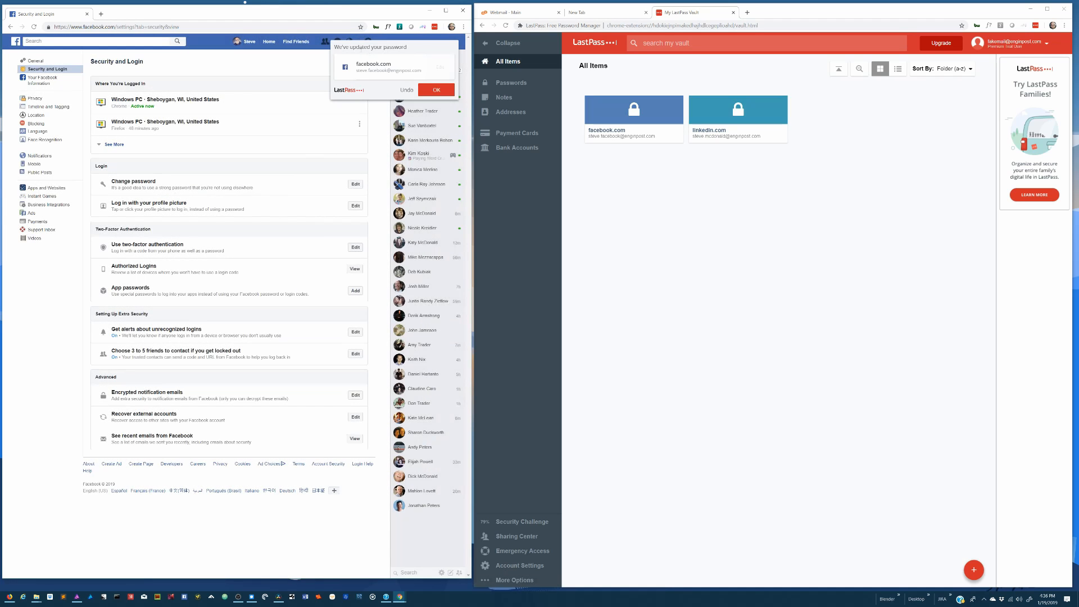
click(436, 90)
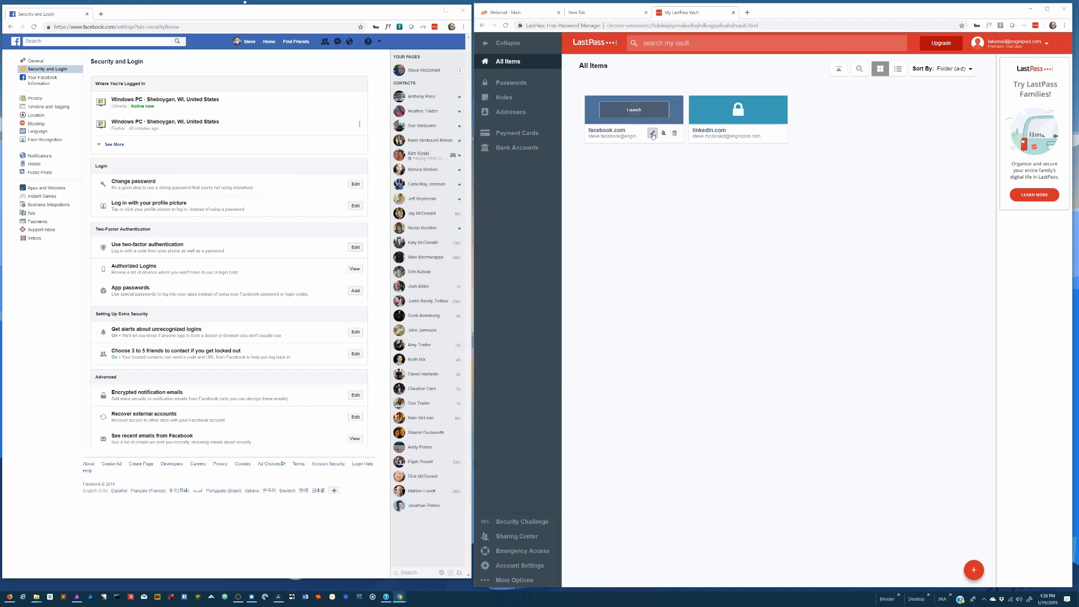
- Check the updated password field in the vault's facebook.com entry and close the entry without editing it
click(653, 133)
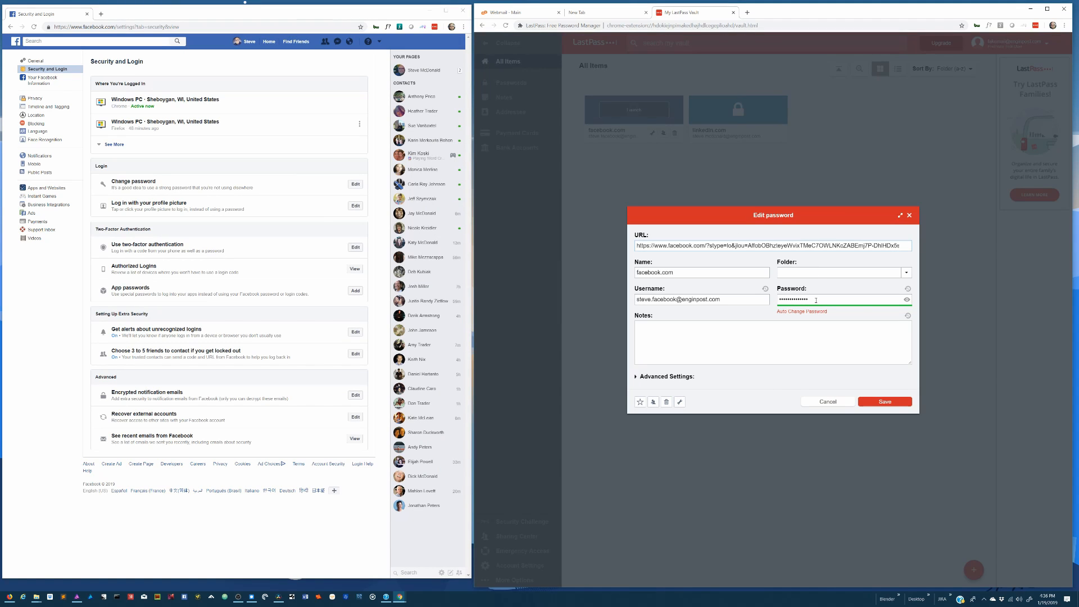
drag(816, 300, 757, 299)
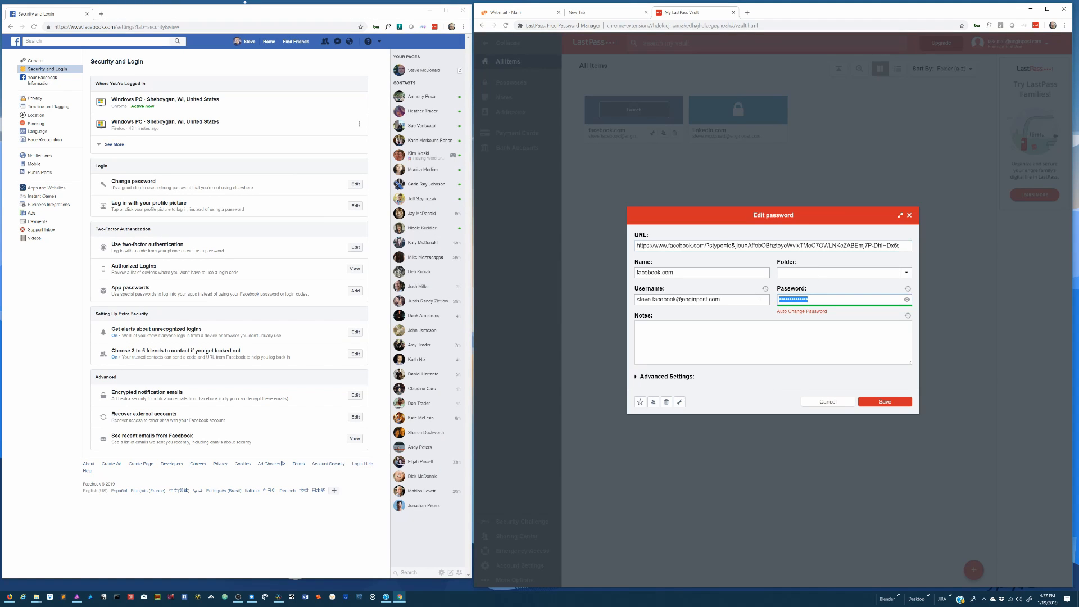
key(alt+Tab)
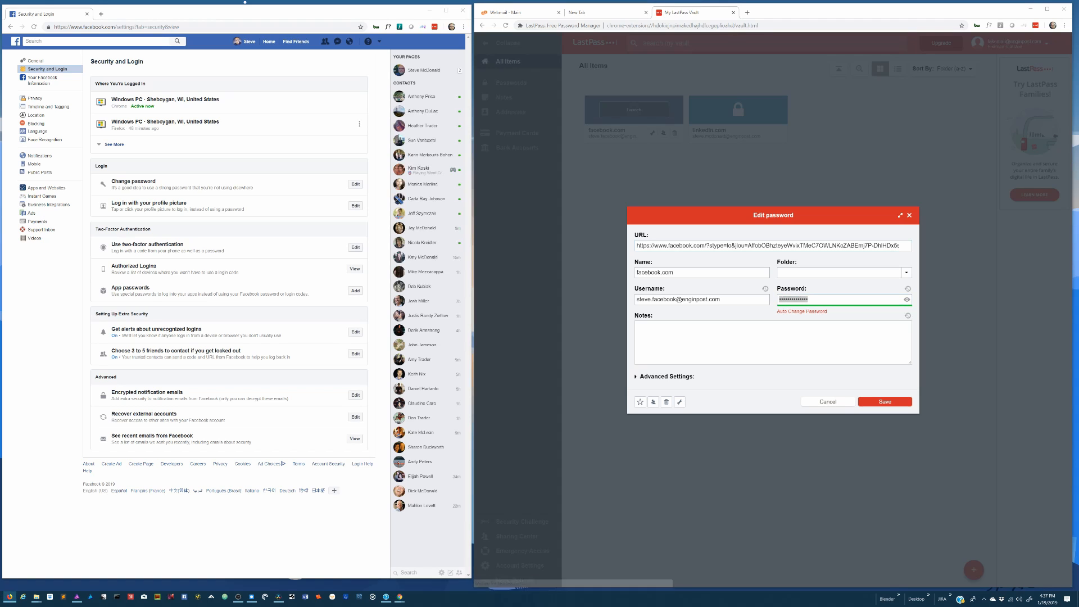
double_click(816, 299)
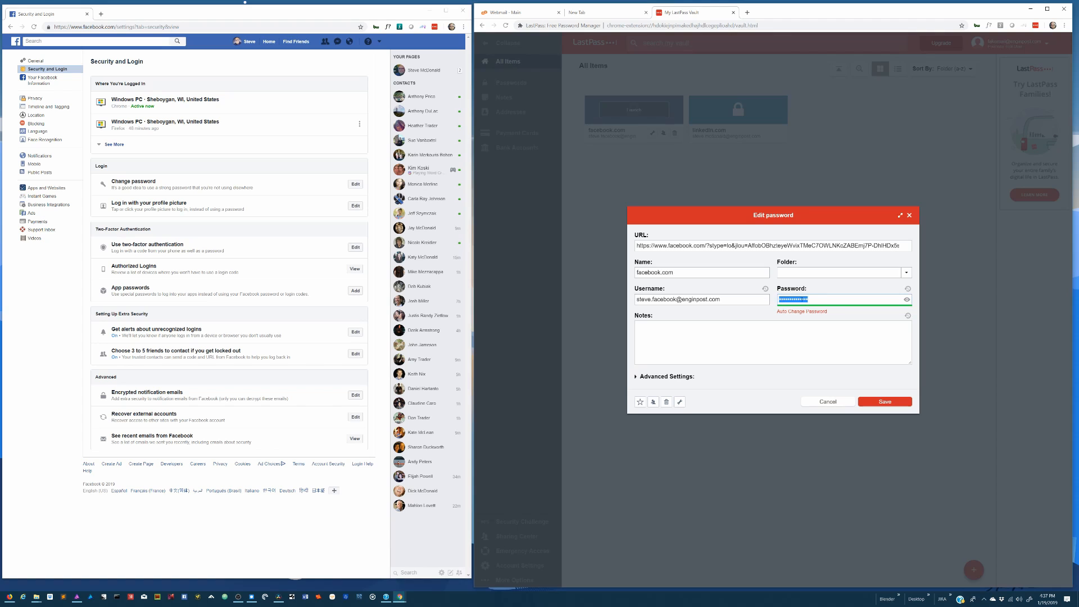
click(828, 401)
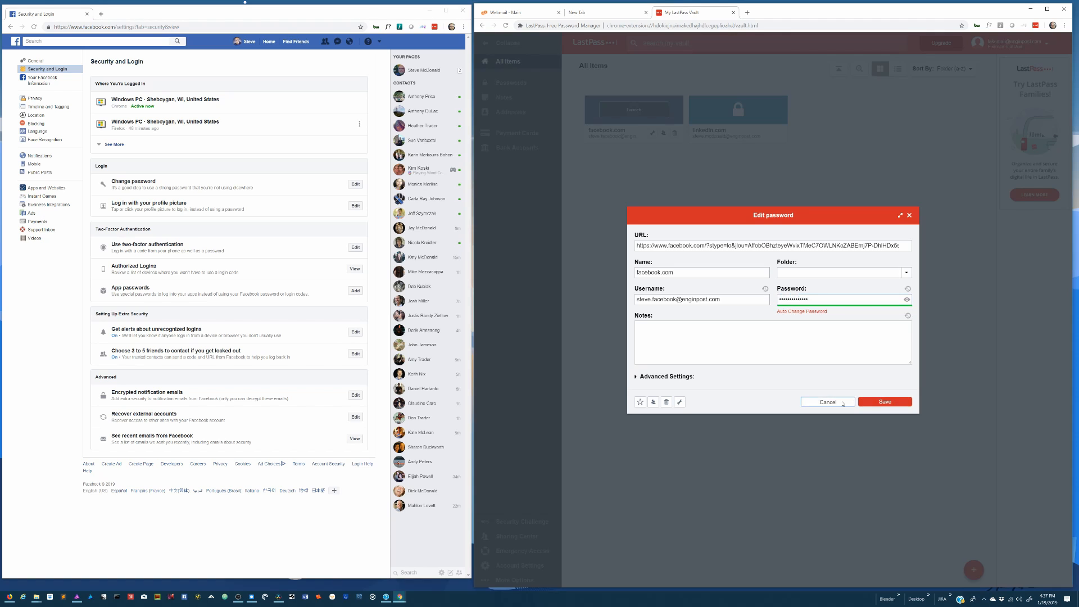
key(alt+Tab)
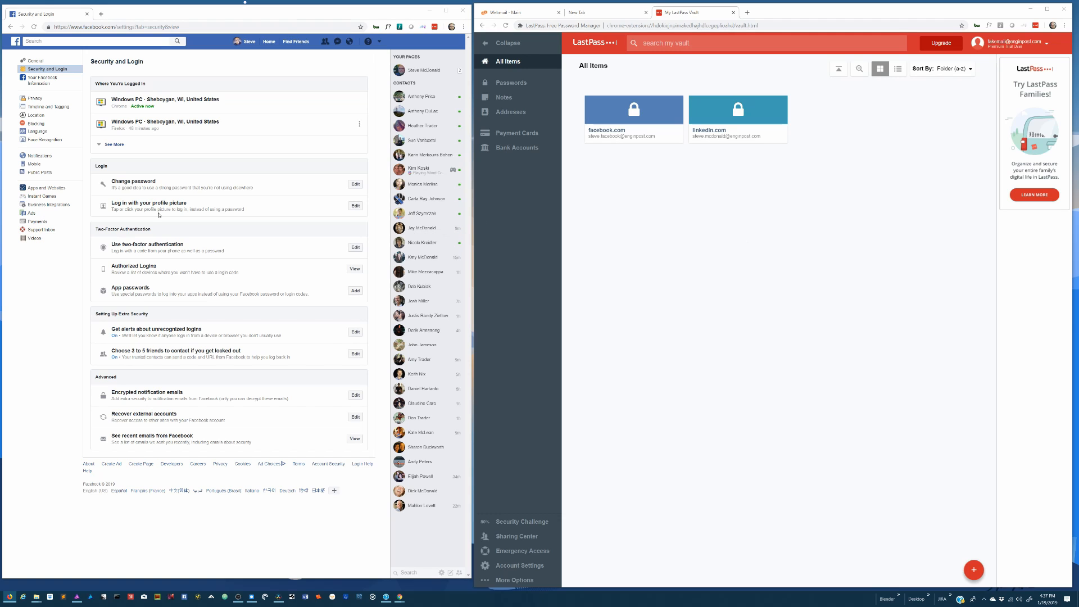
- Log out of Facebook and log back in with the email and password filled in by LastPass
click(379, 41)
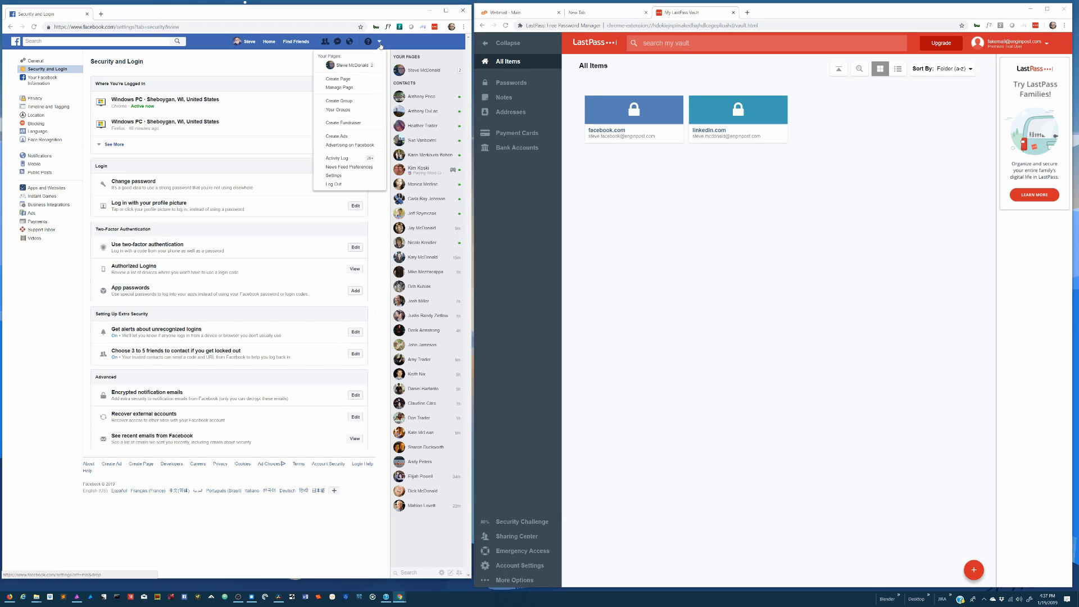
click(336, 185)
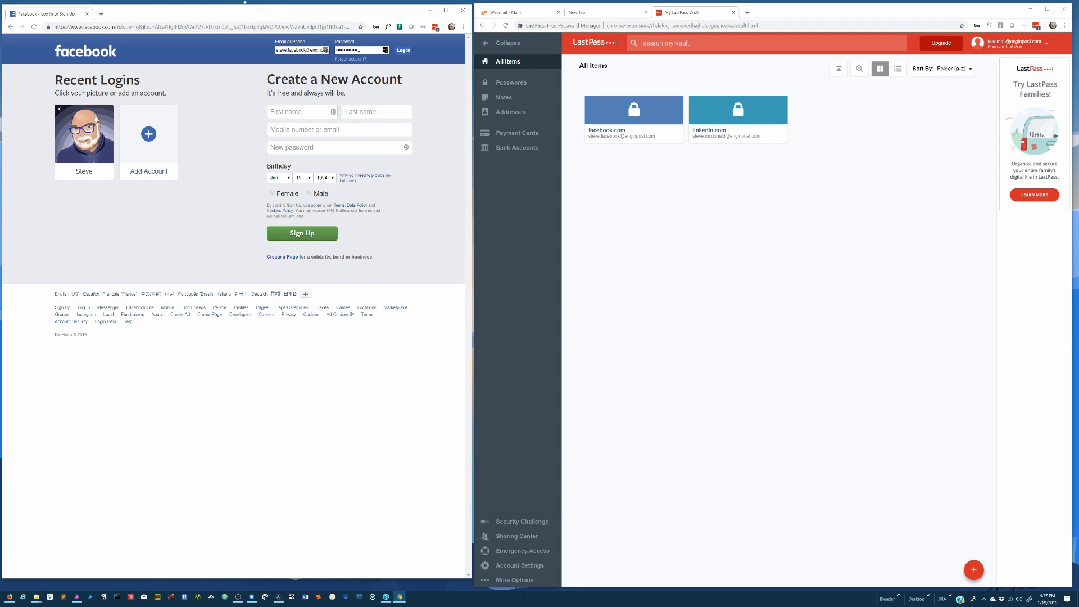
click(400, 51)
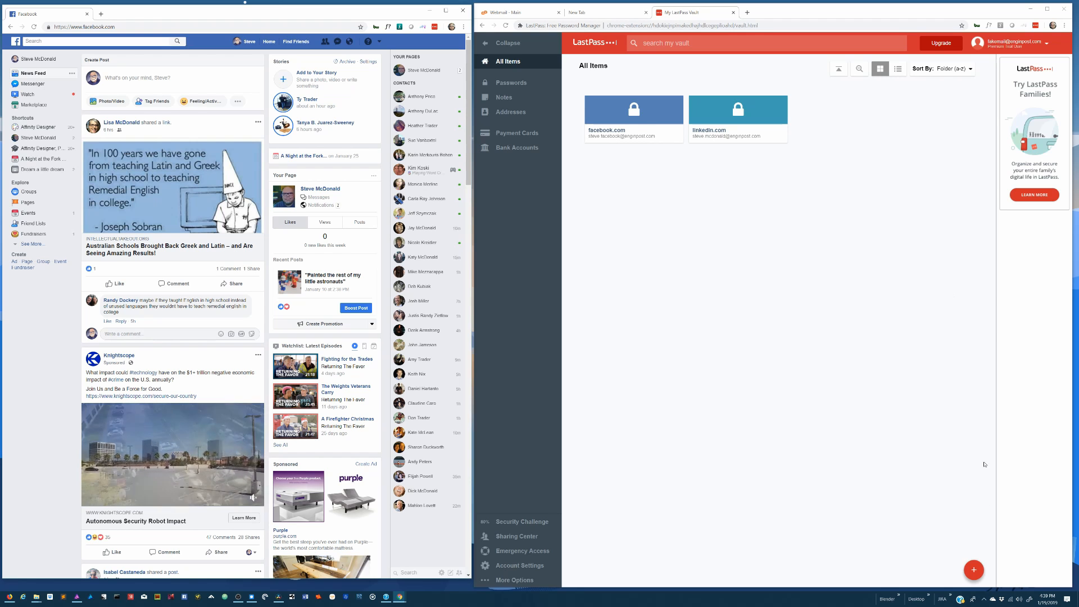
- Add a top-level folder named social to the LastPass vault
mouse_move(974, 569)
click(974, 544)
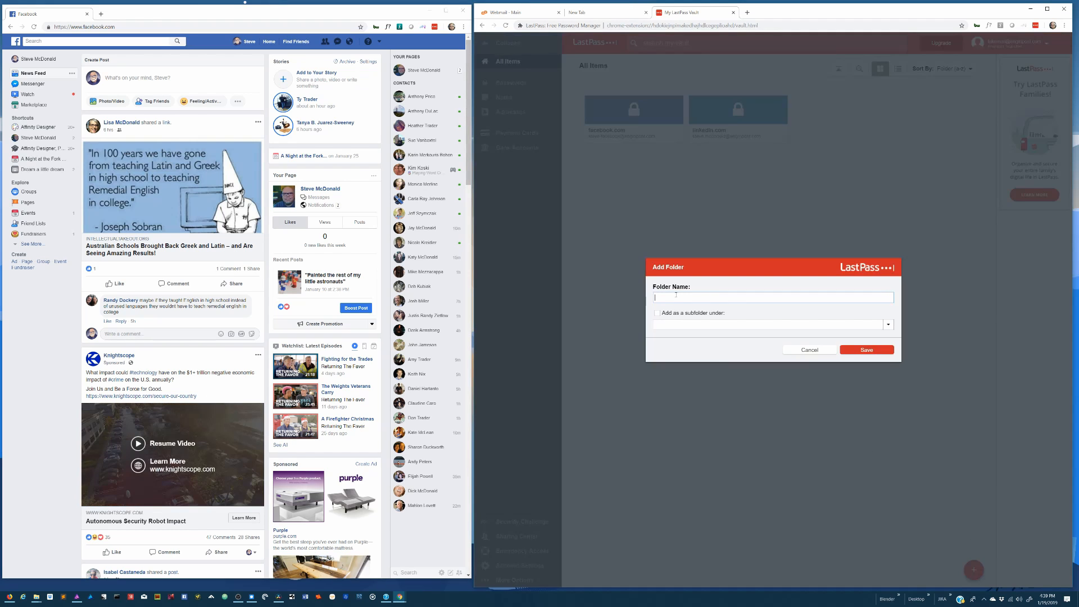
text(social)
click(865, 350)
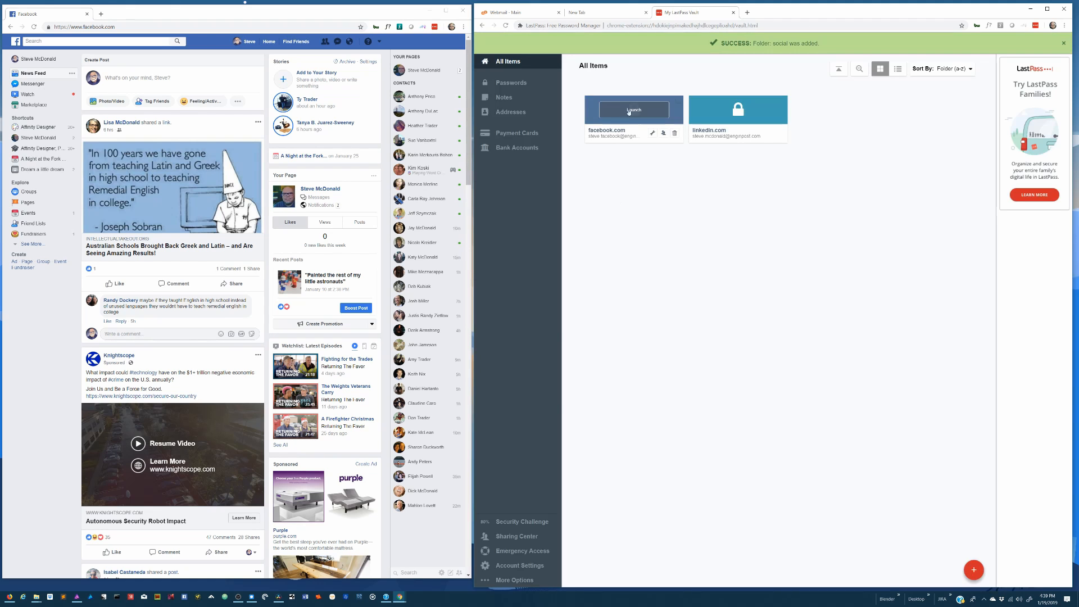
- Assign the facebook.com entry to the social folder, save it, and switch the vault to smaller tiles
click(652, 134)
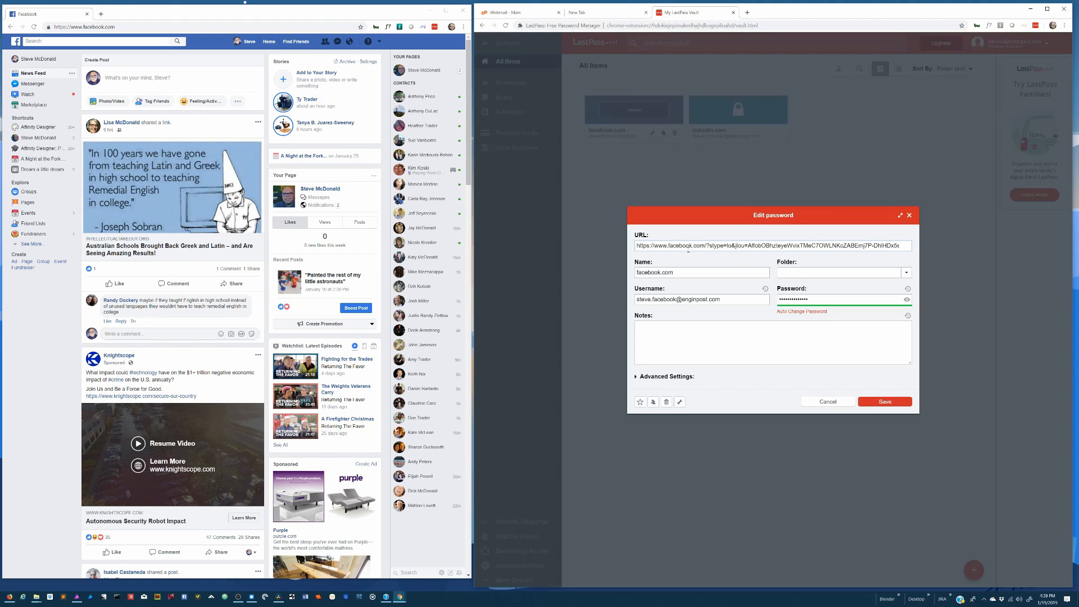
click(813, 270)
text(social)
click(869, 401)
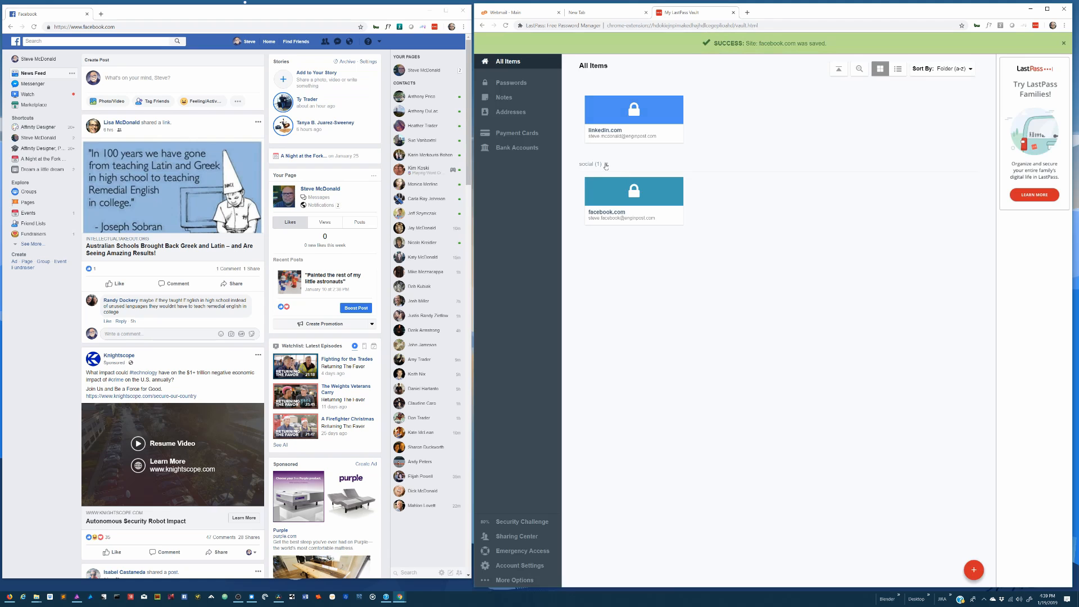
click(860, 68)
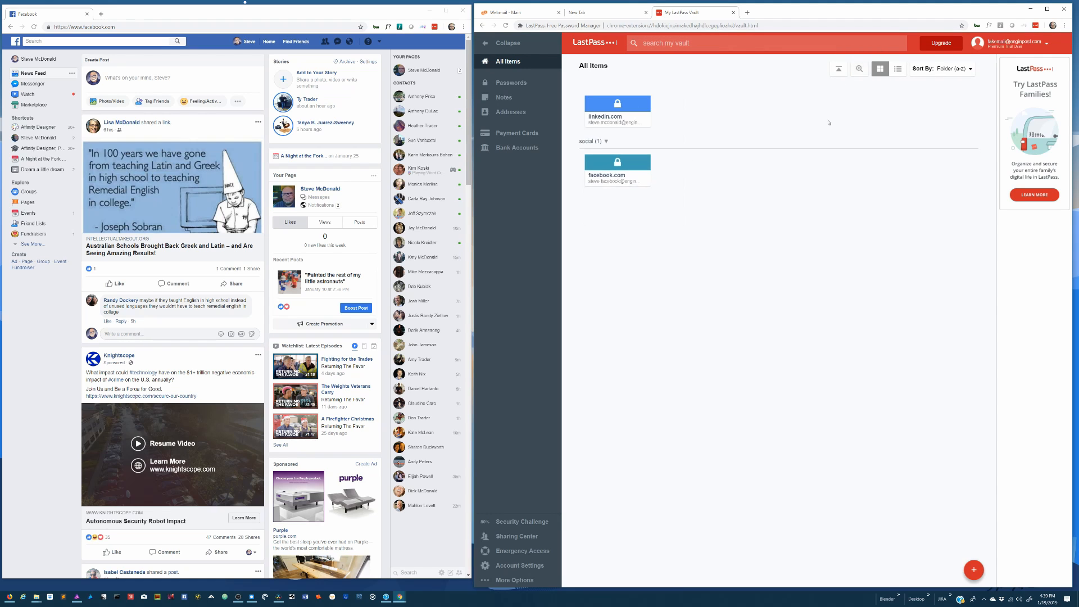
- Collapse the social folder in the vault, and view that folder's saved passwords through the LastPass browser extension without opening an entry
click(606, 141)
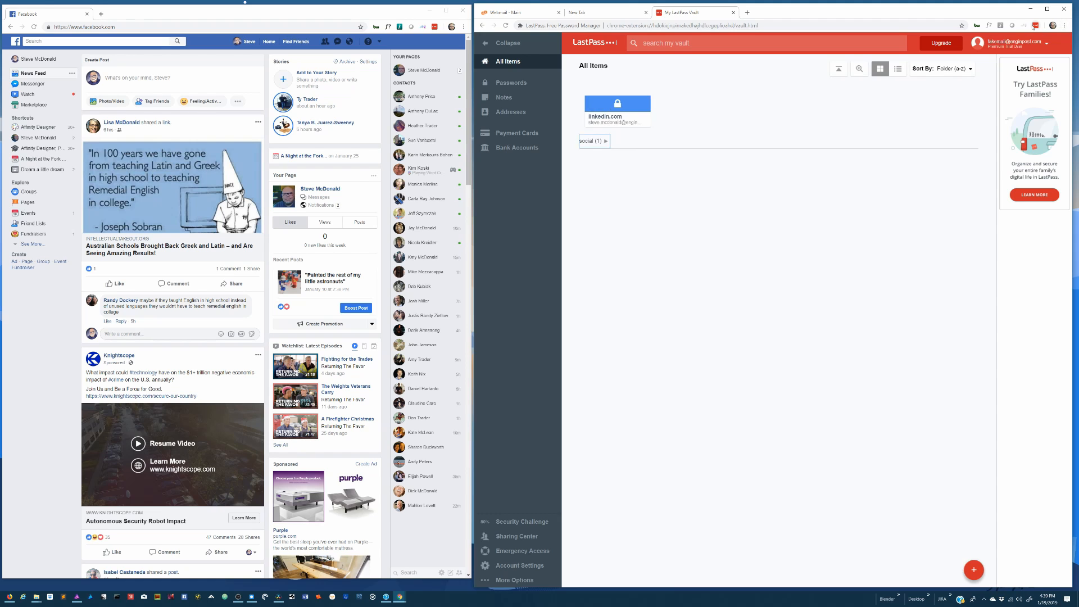
click(1035, 26)
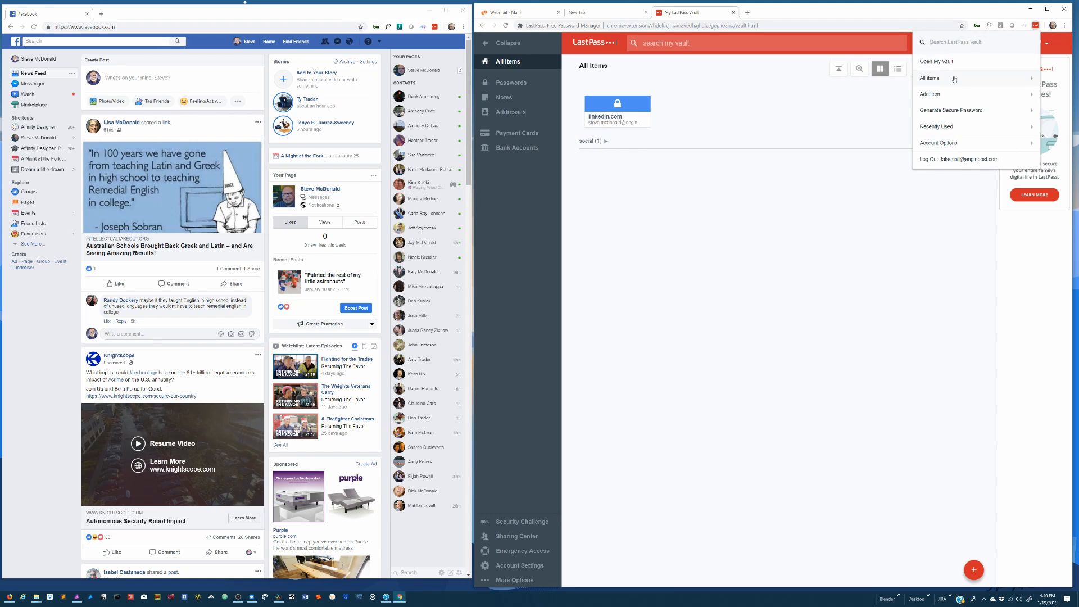
click(955, 78)
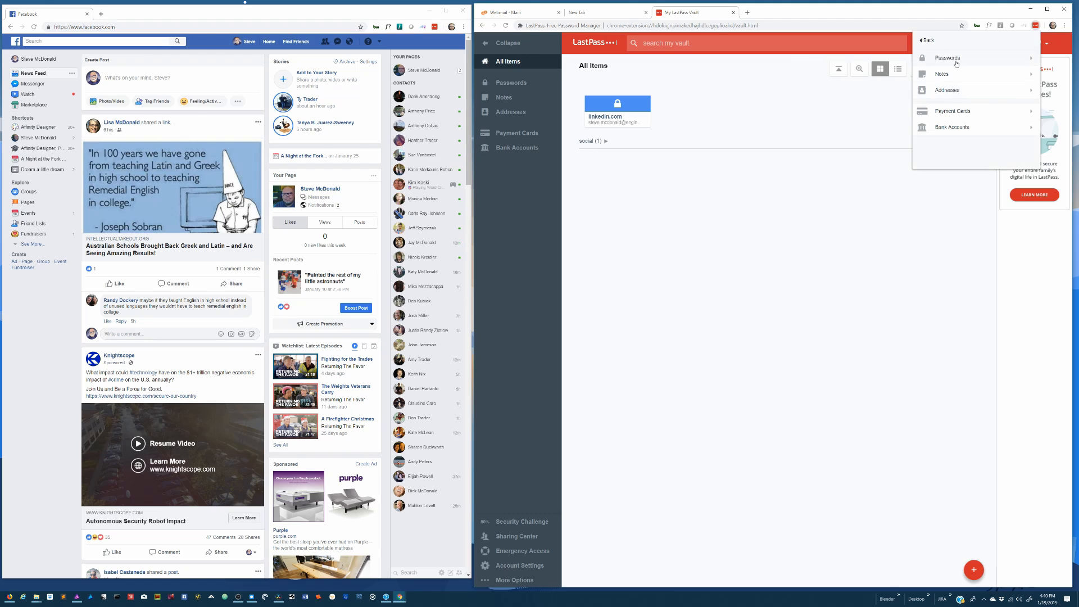
click(958, 61)
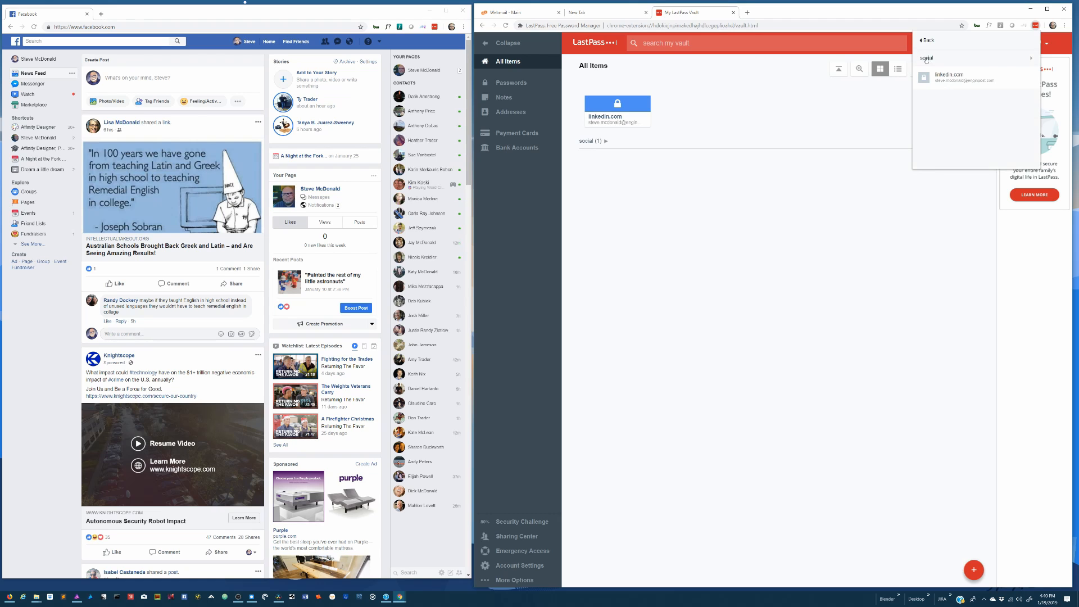
click(1030, 58)
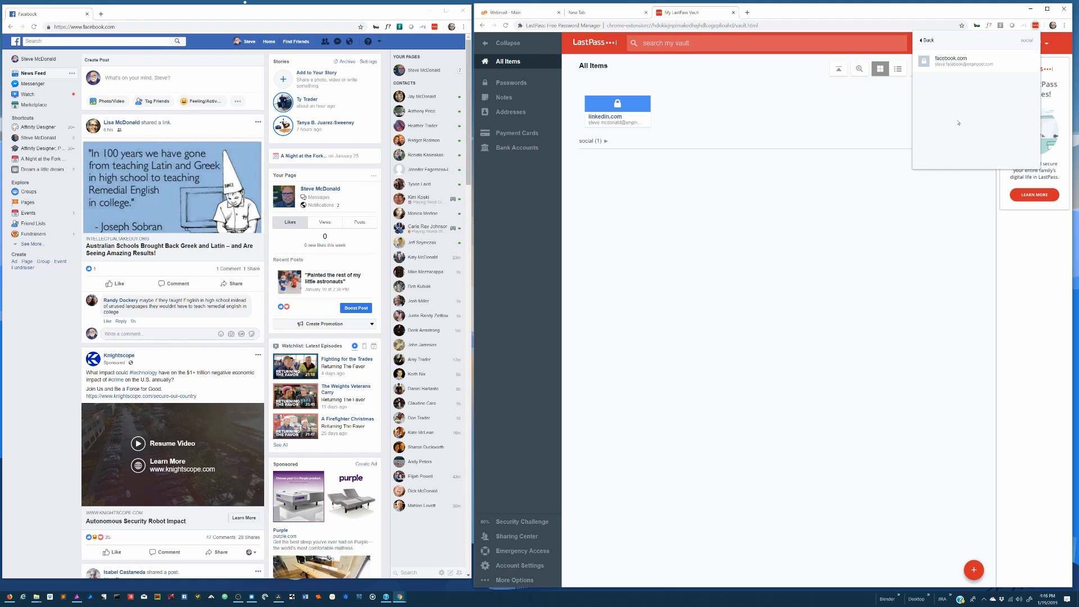
click(904, 232)
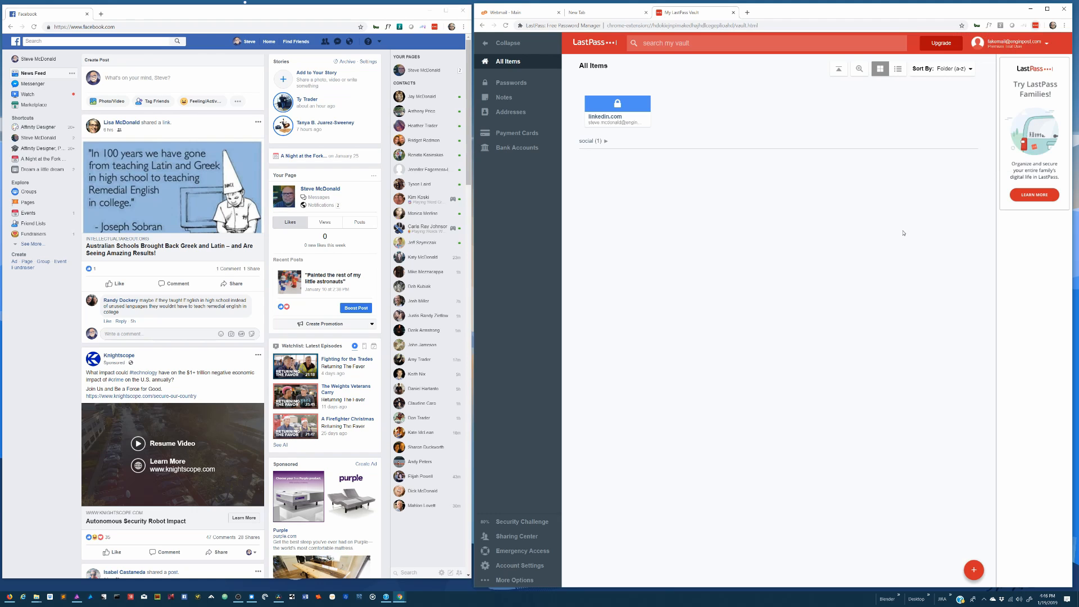